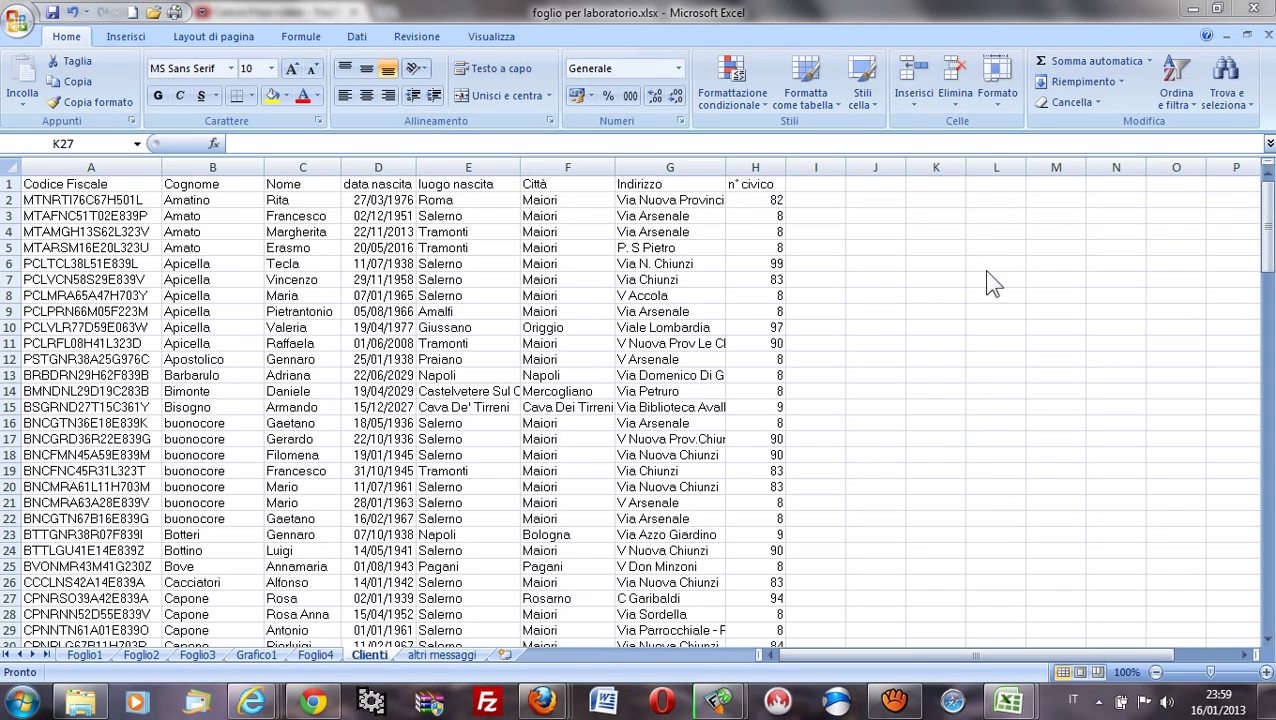
Step: AutoFit column G (Indirizzo) so 'Via Nuova Provinciale Chiunzi' displays in full
left_click(730, 163)
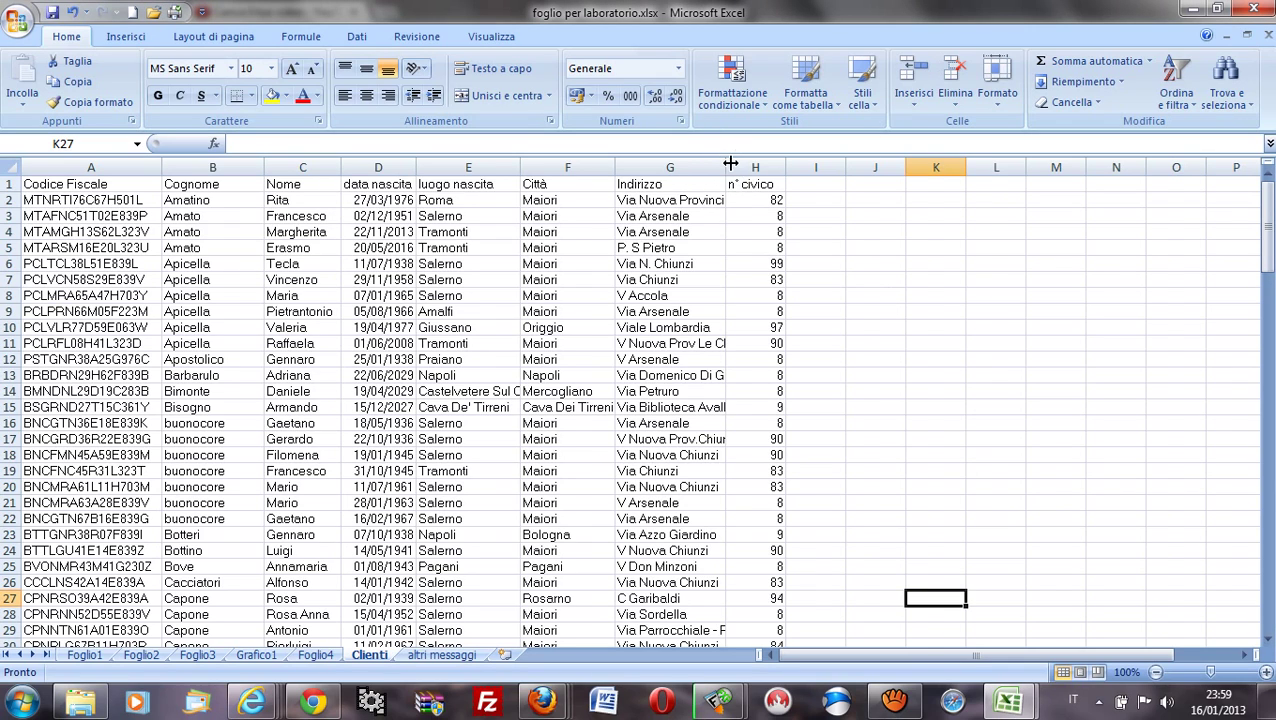
double_click(726, 167)
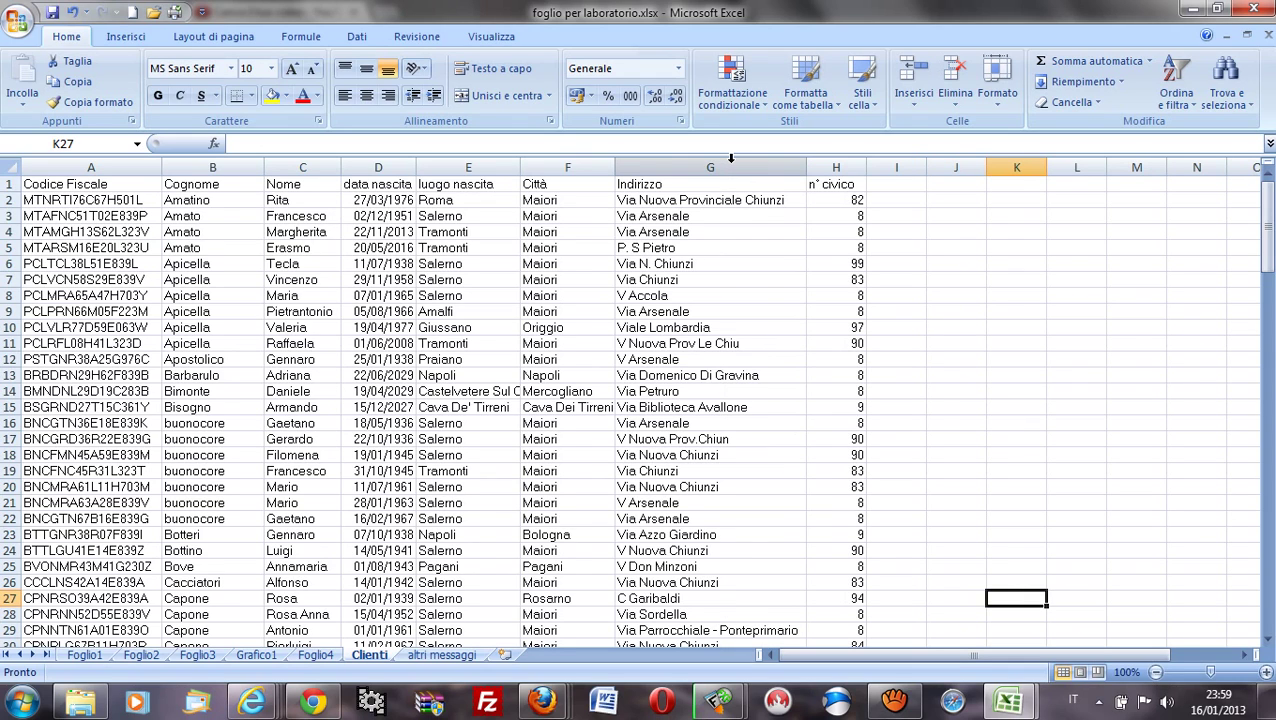
left_click(201, 401)
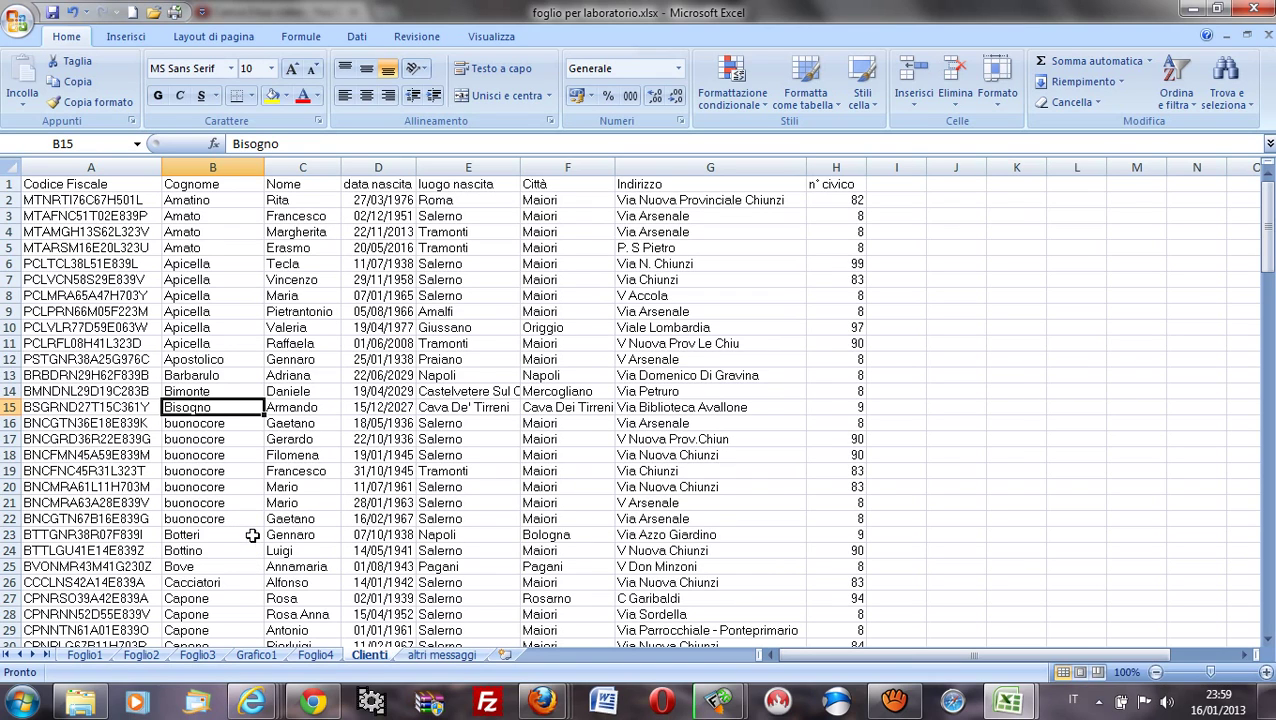
scroll(253, 537, "down", 2)
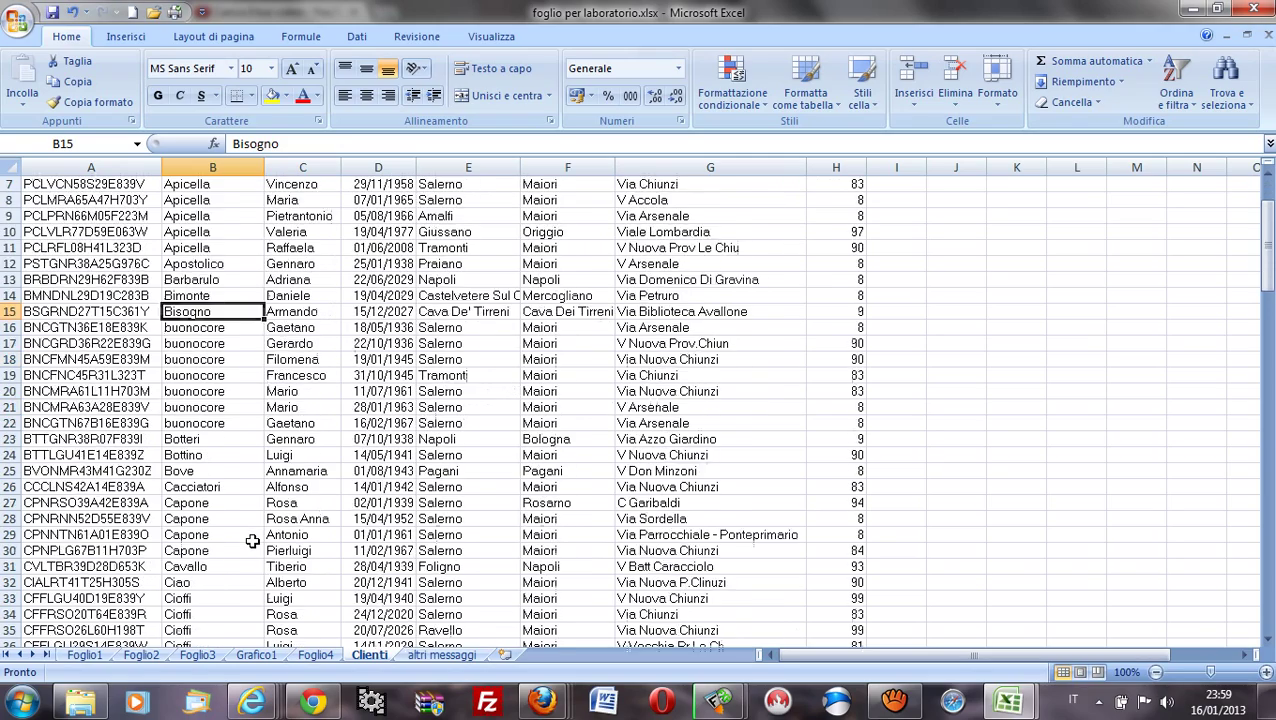
scroll(253, 537, "down", 1)
scroll(253, 537, "down", 1)
scroll(253, 540, "down", 1)
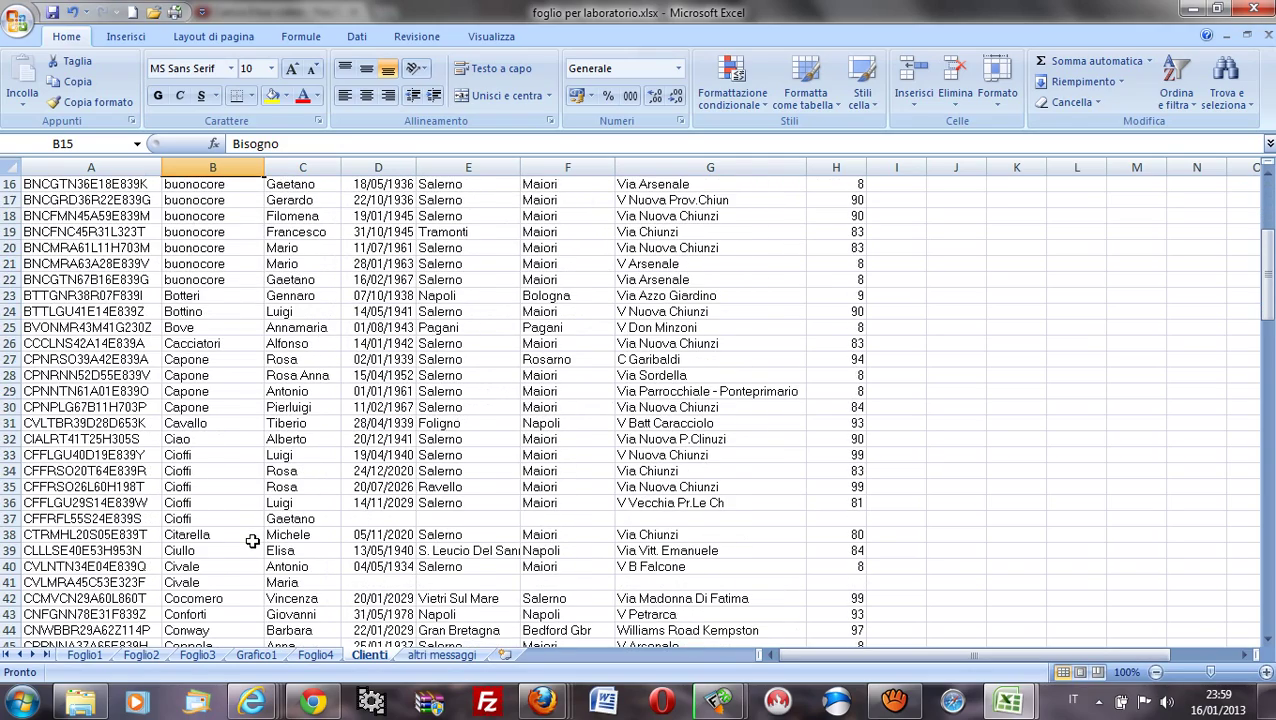
scroll(253, 541, "down", 2)
scroll(252, 541, "down", 1)
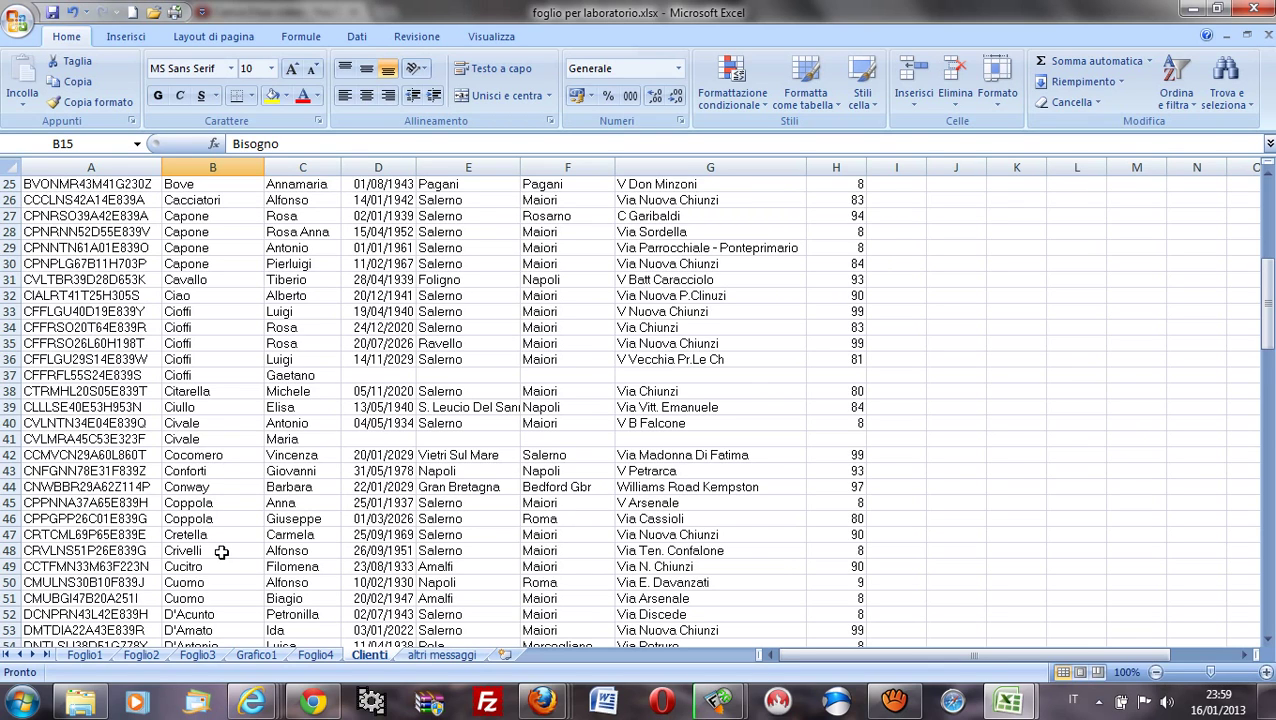
left_click(221, 552)
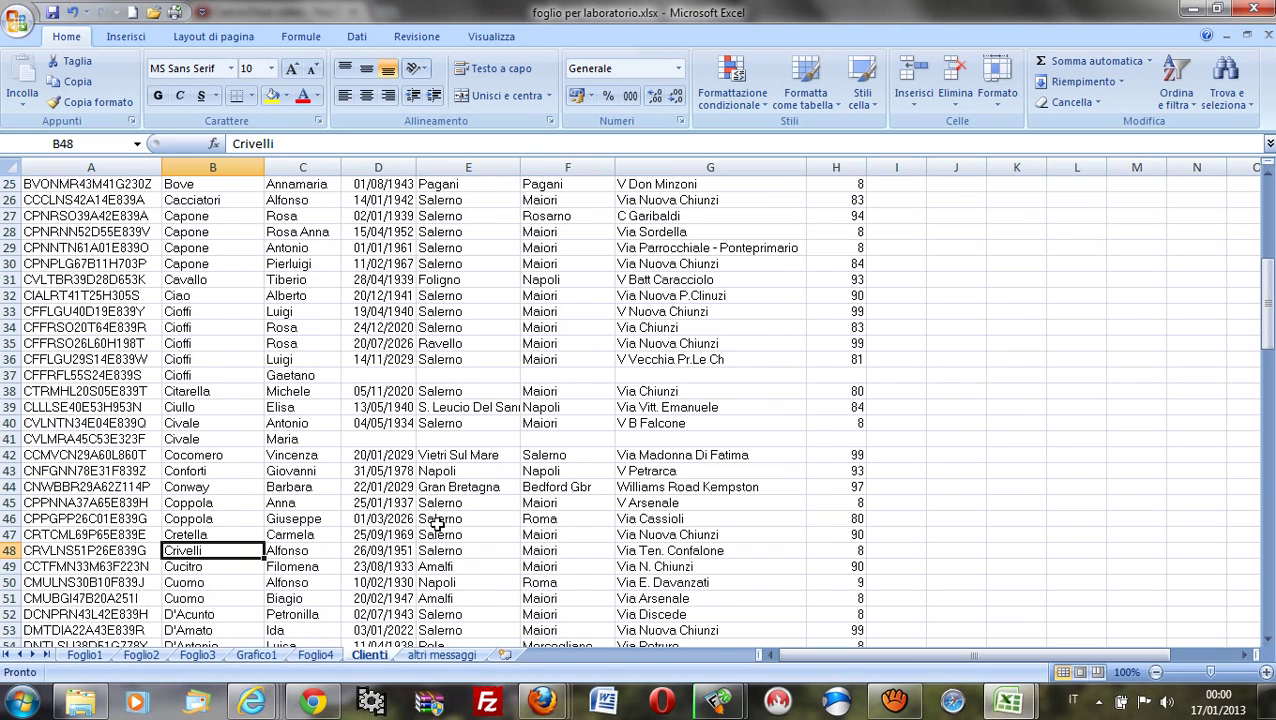
scroll(437, 524, "up", 7)
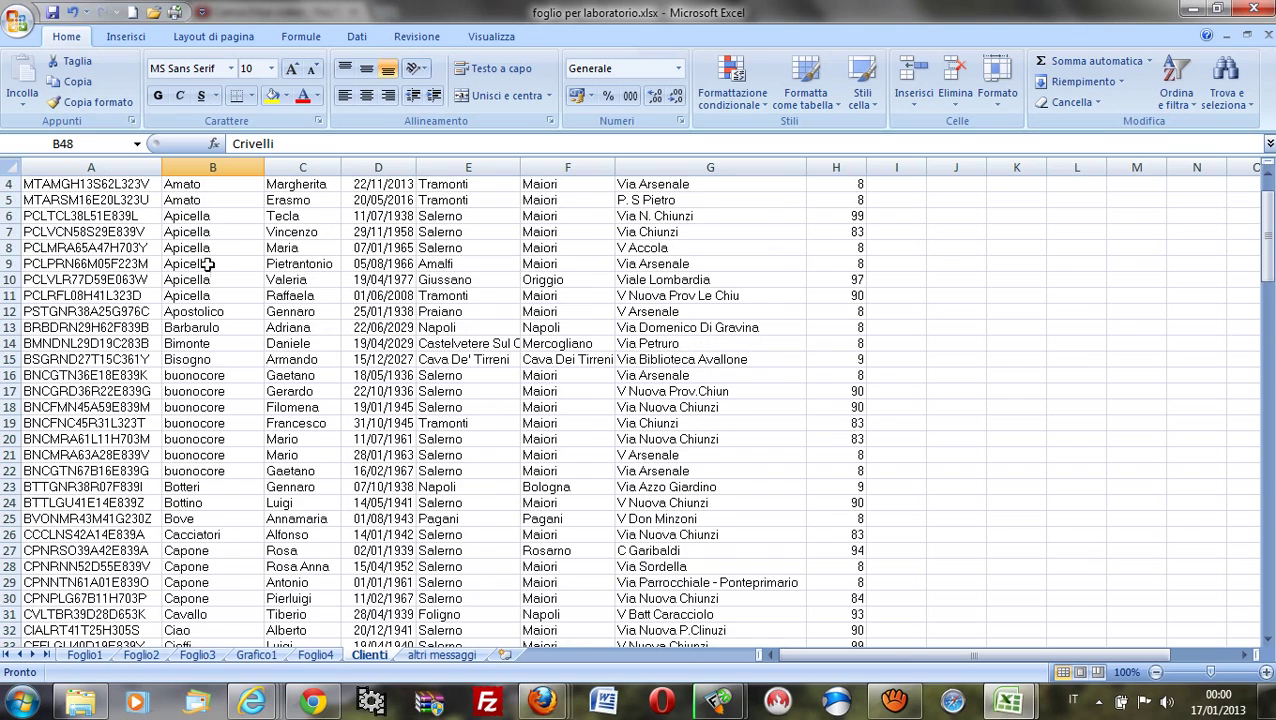
scroll(256, 245, "up", 1)
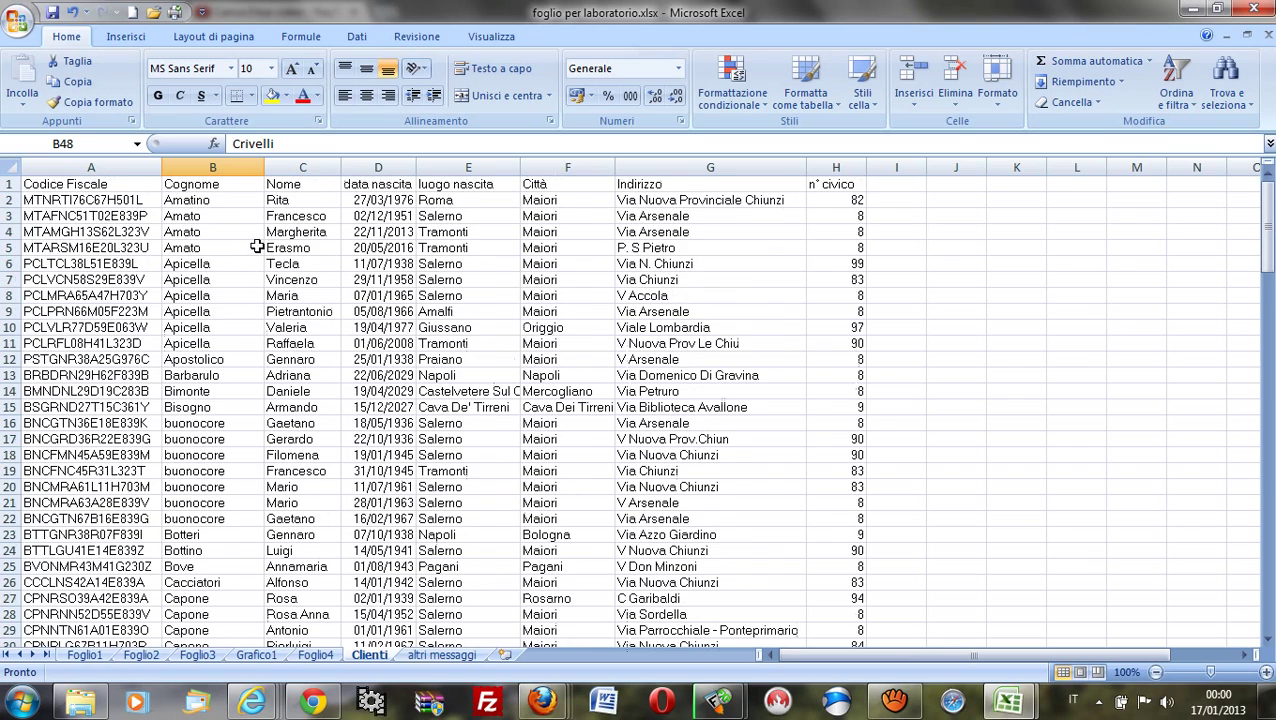
left_click(1240, 80)
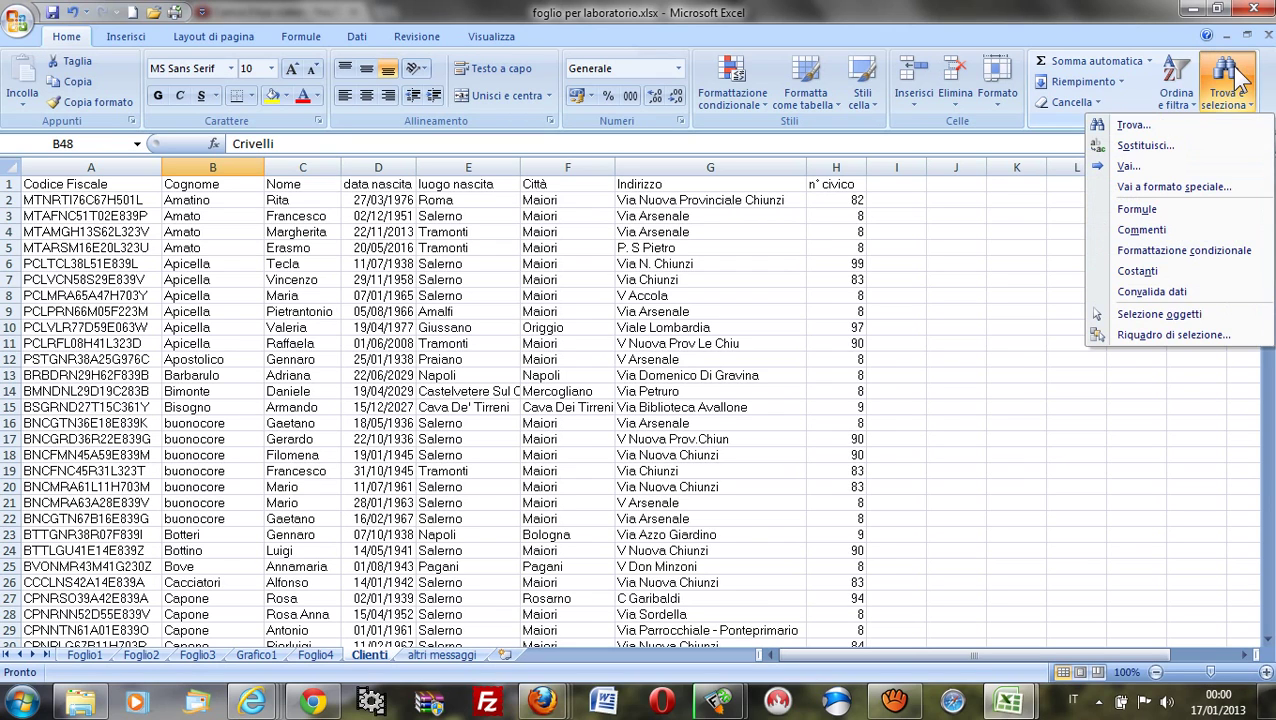
left_click(1190, 124)
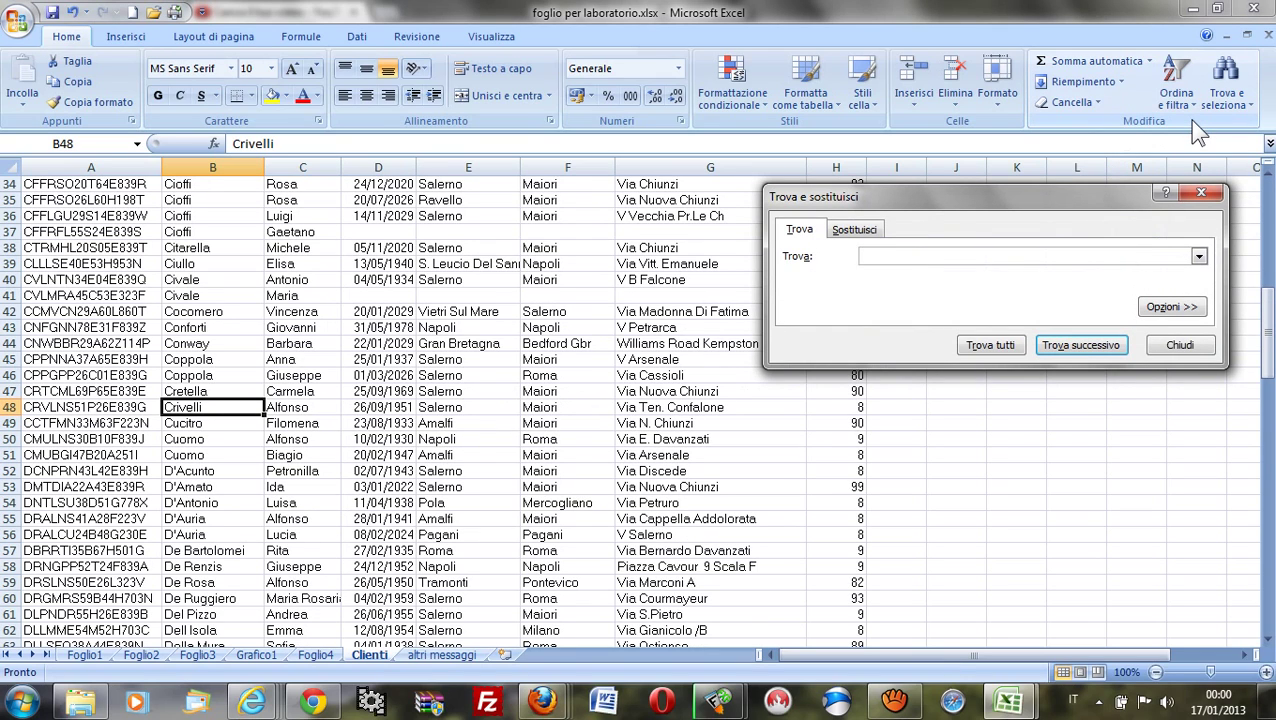
type("Cu")
type("omo")
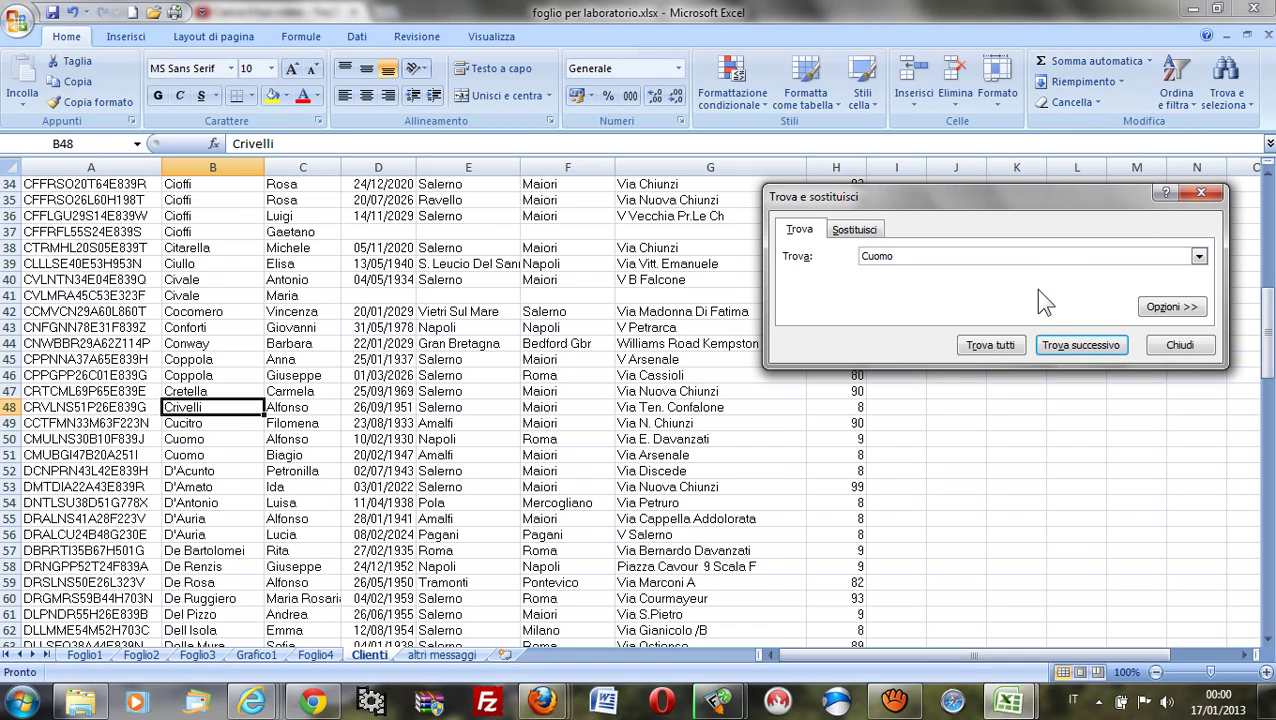
left_click(1012, 347)
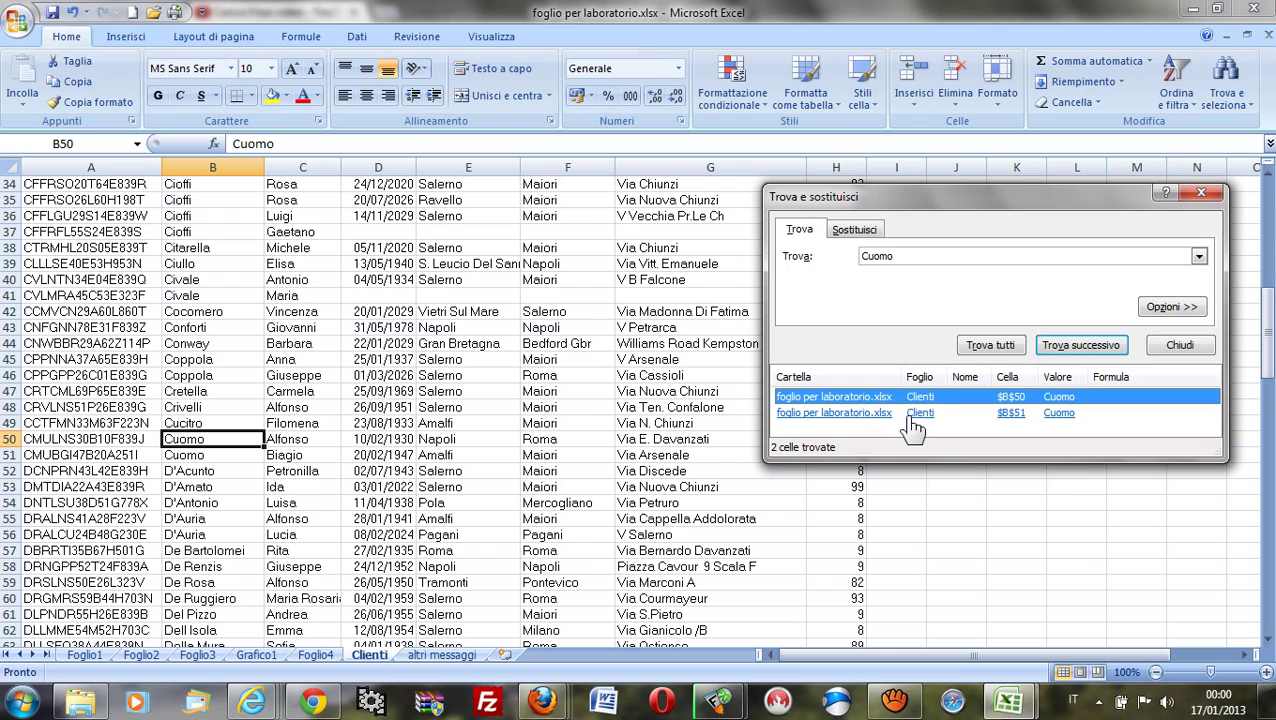
left_click(1088, 352)
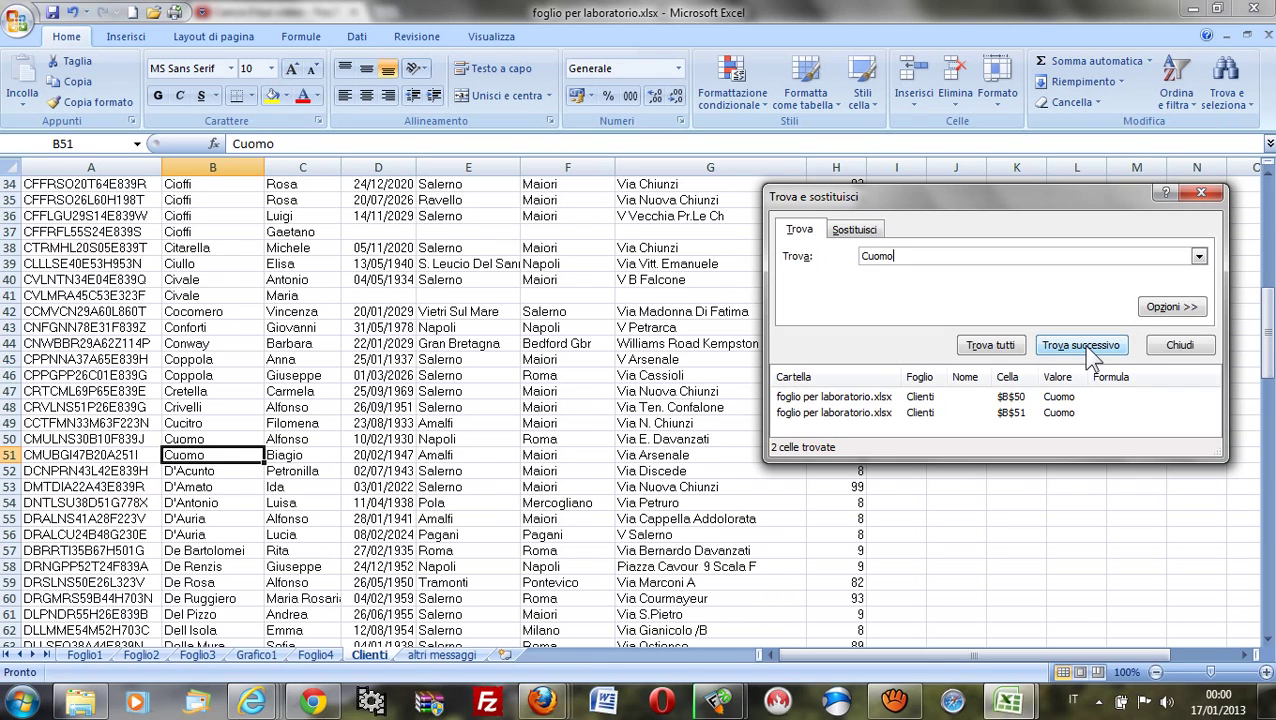
left_click(1090, 360)
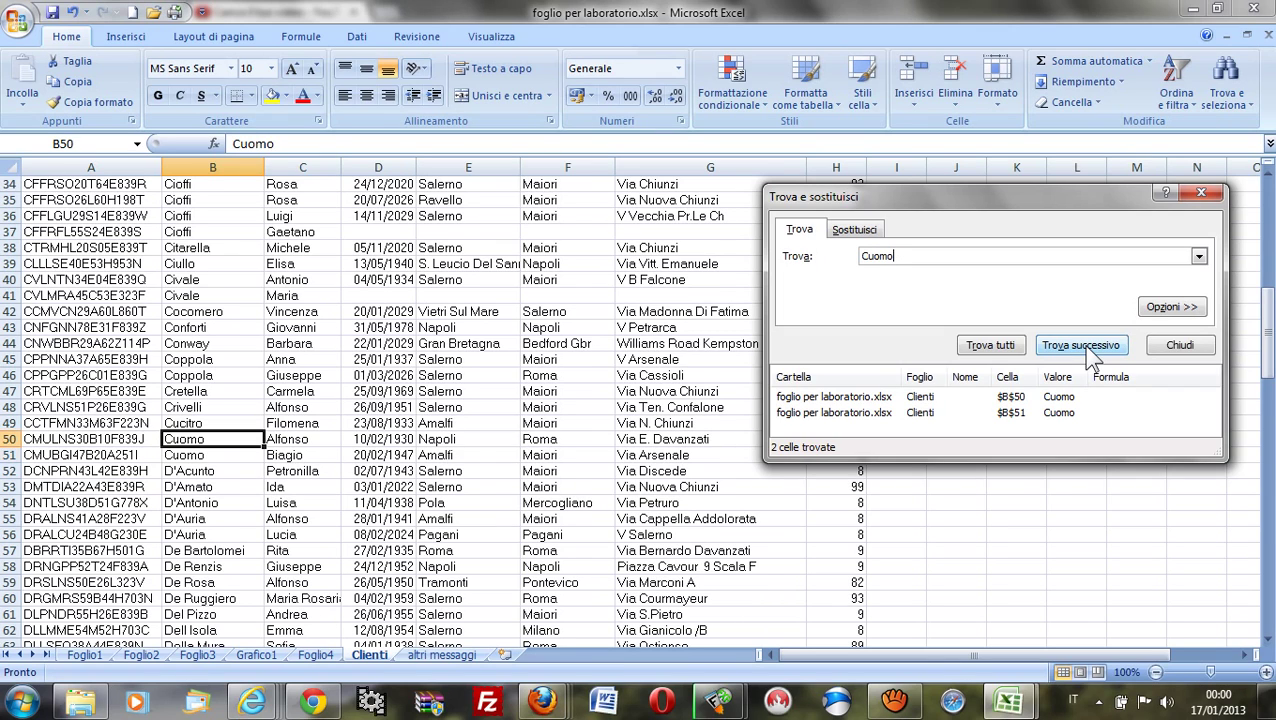
left_click(1090, 360)
left_click(1090, 360)
left_click(1090, 360)
left_click(1090, 360)
left_click(1201, 192)
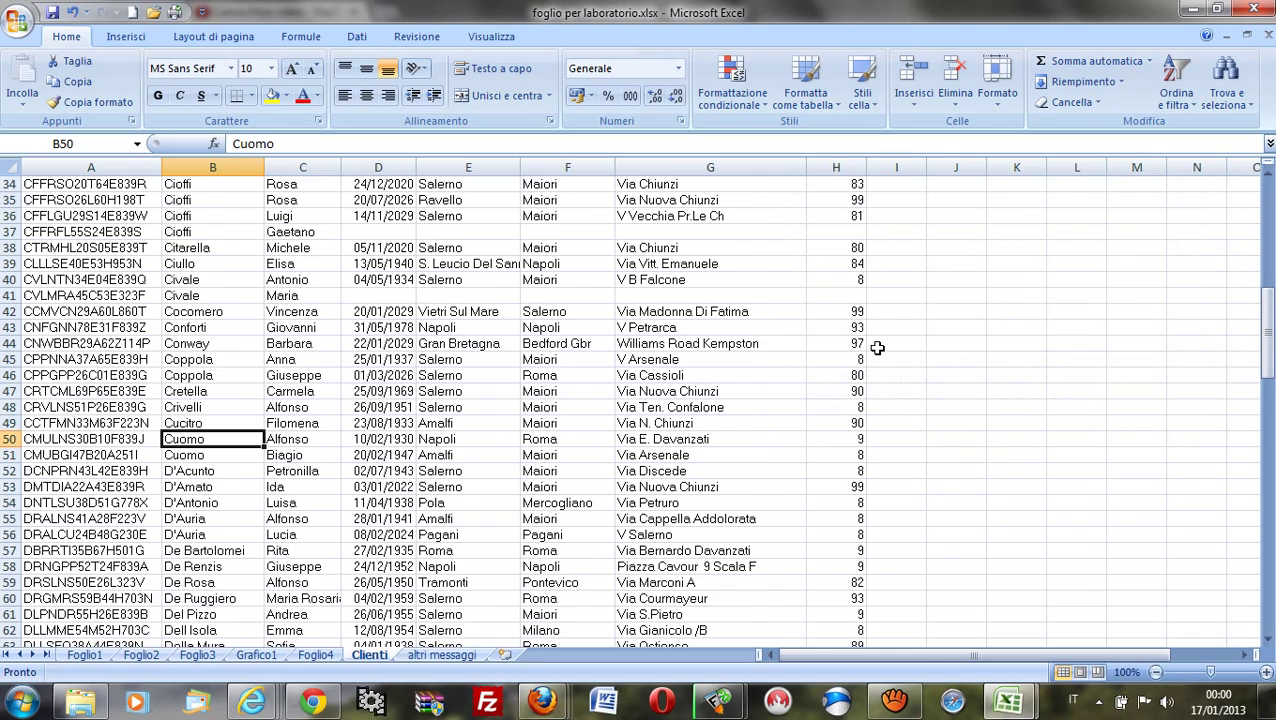
scroll(877, 347, "up", 7)
scroll(877, 345, "up", 2)
scroll(877, 343, "up", 2)
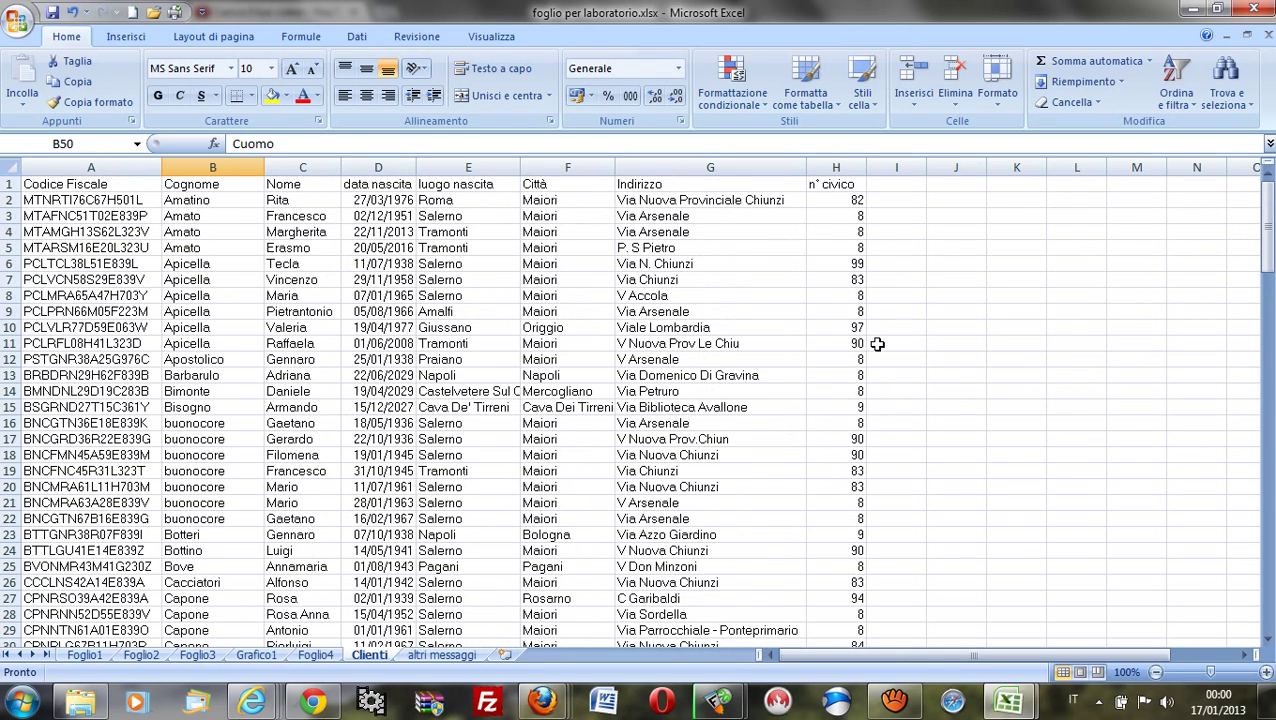
Step: Set up Find and Replace to search for buonocore and replace it with bonocore
left_click(230, 425)
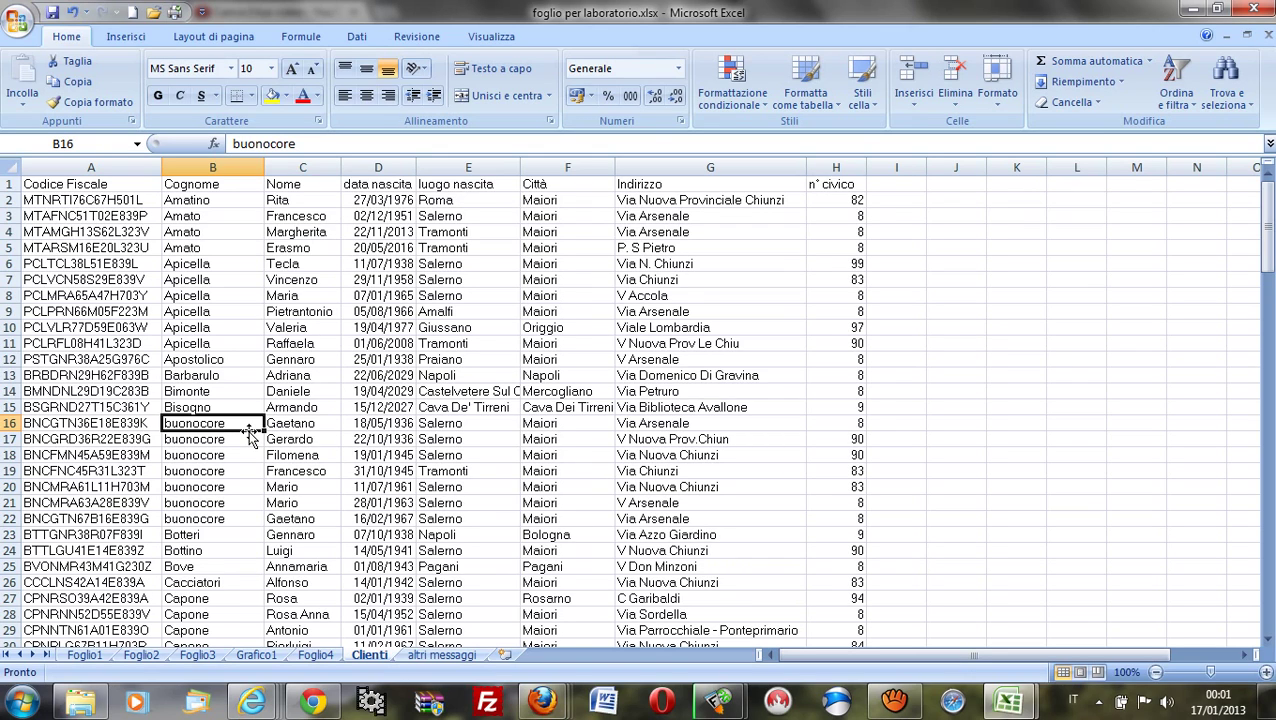
left_click(1228, 92)
left_click(1186, 145)
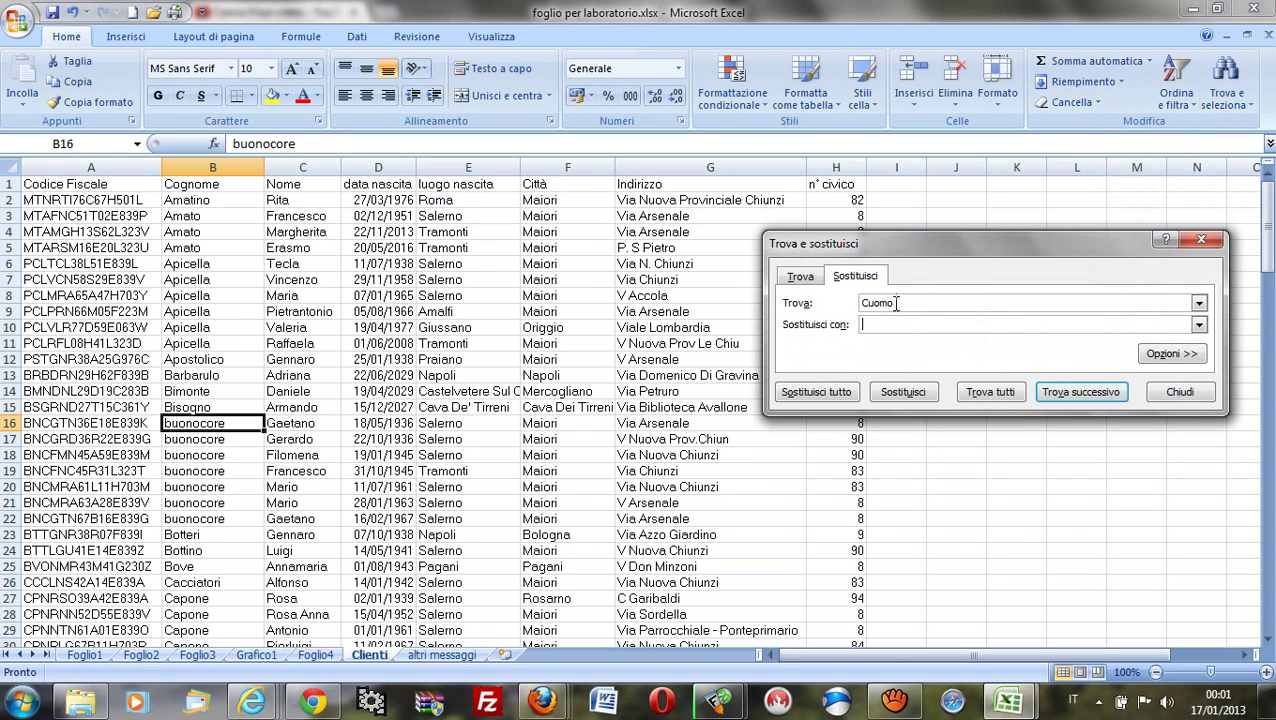
left_click_drag(896, 302, 852, 302)
type("buon")
type("ocore")
key("Tab")
left_click(897, 324)
type("bonoc")
type("ore")
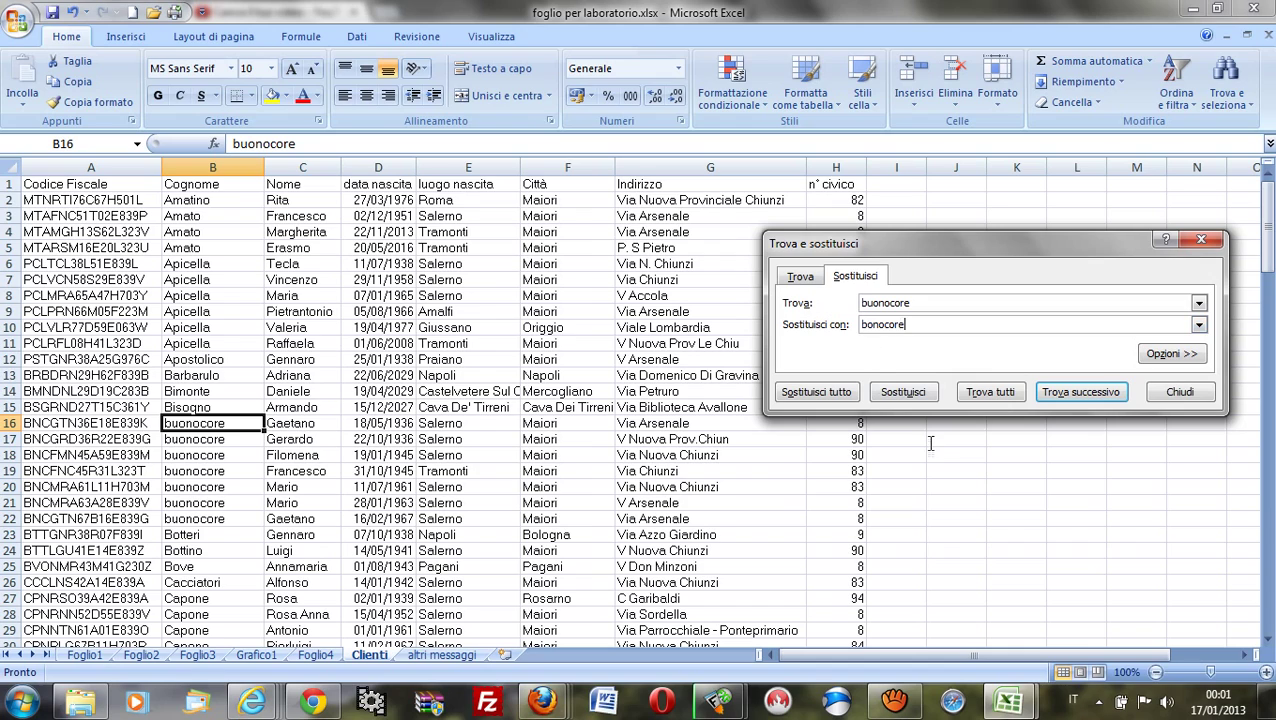
Step: List all seven cells in the client list containing buonocore
left_click(990, 394)
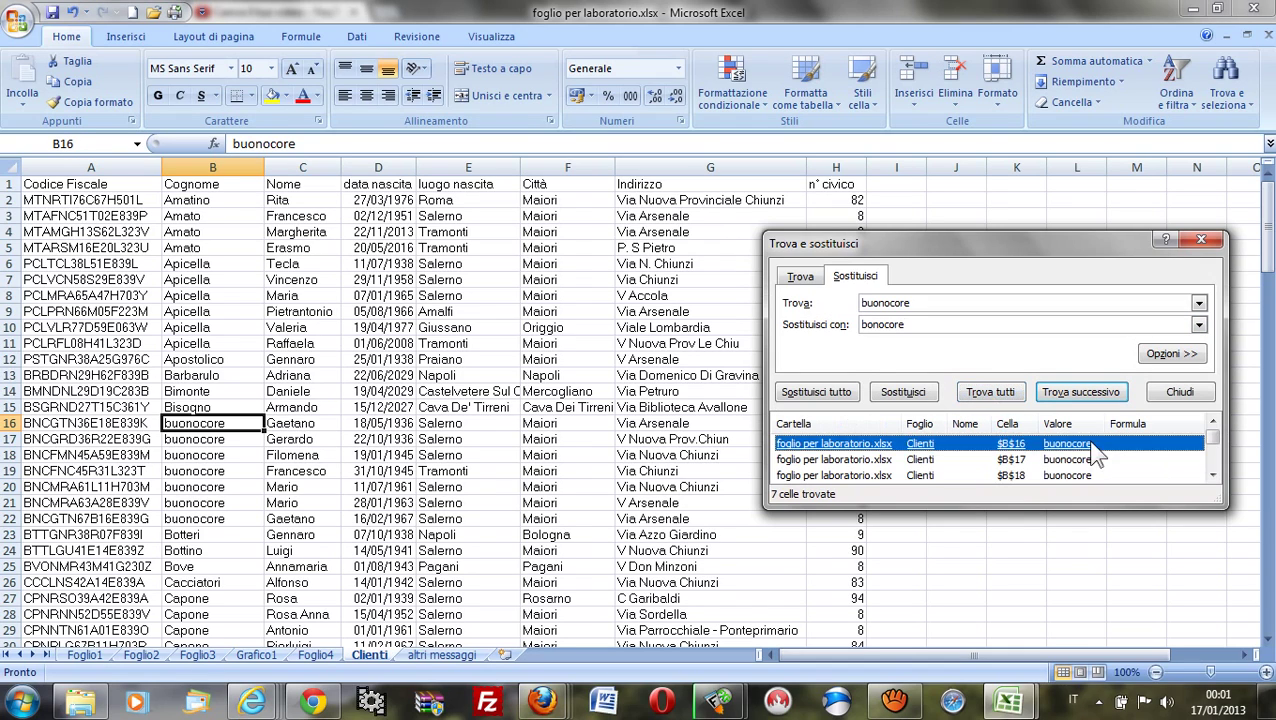
left_click(1212, 476)
left_click(1212, 476)
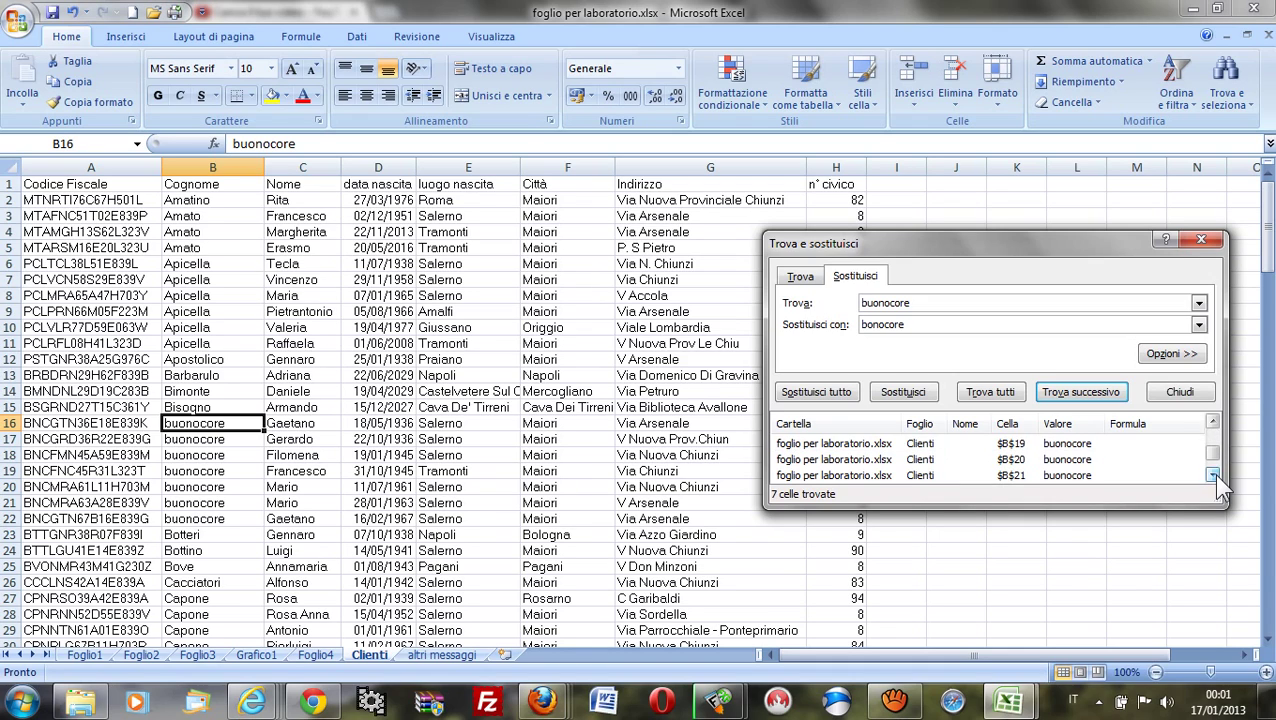
left_click(1212, 476)
left_click(1212, 474)
left_click_drag(1213, 463, 1213, 440)
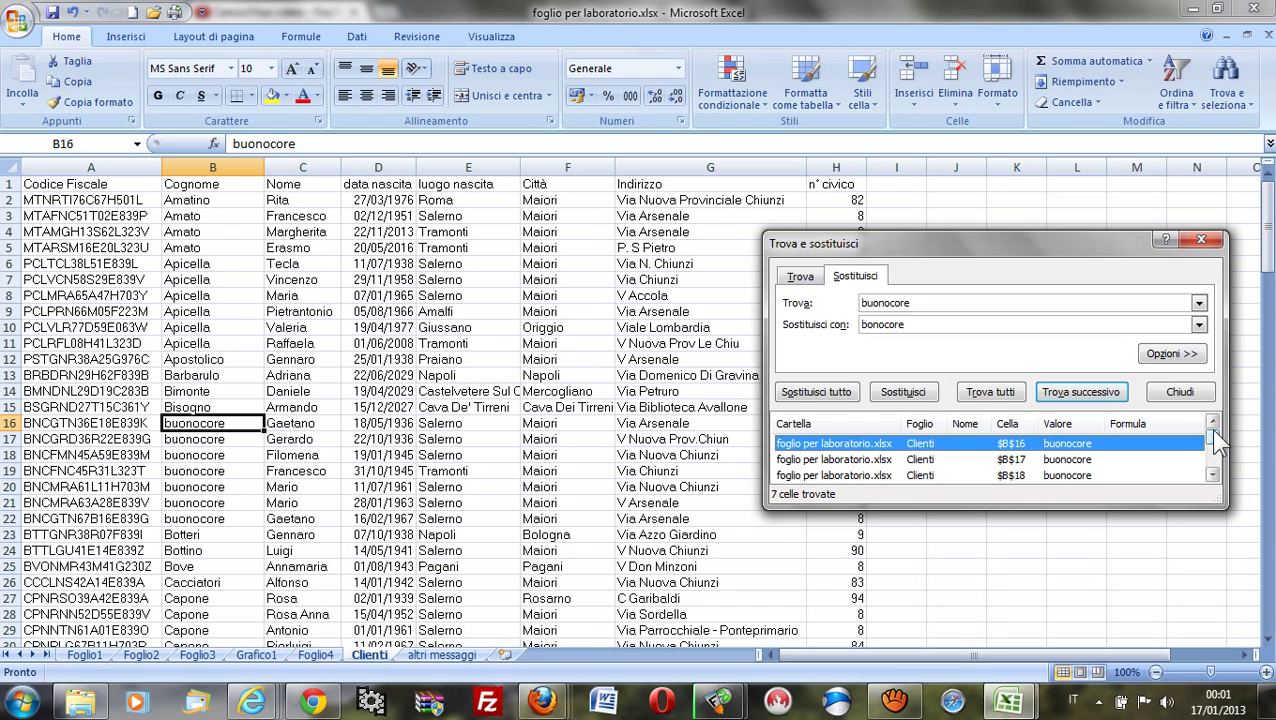
Step: Replace buonocore with bonocore in B16, then replace all remaining matches and close the dialog
left_click(927, 394)
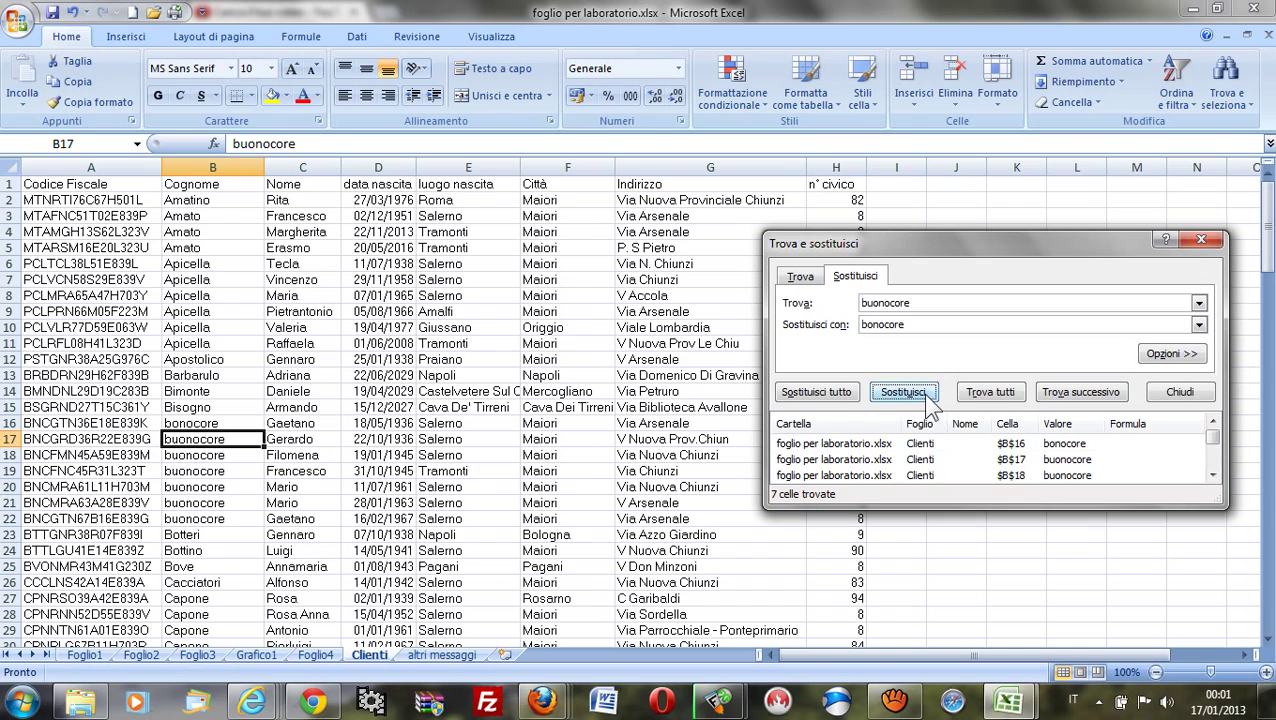
left_click(822, 393)
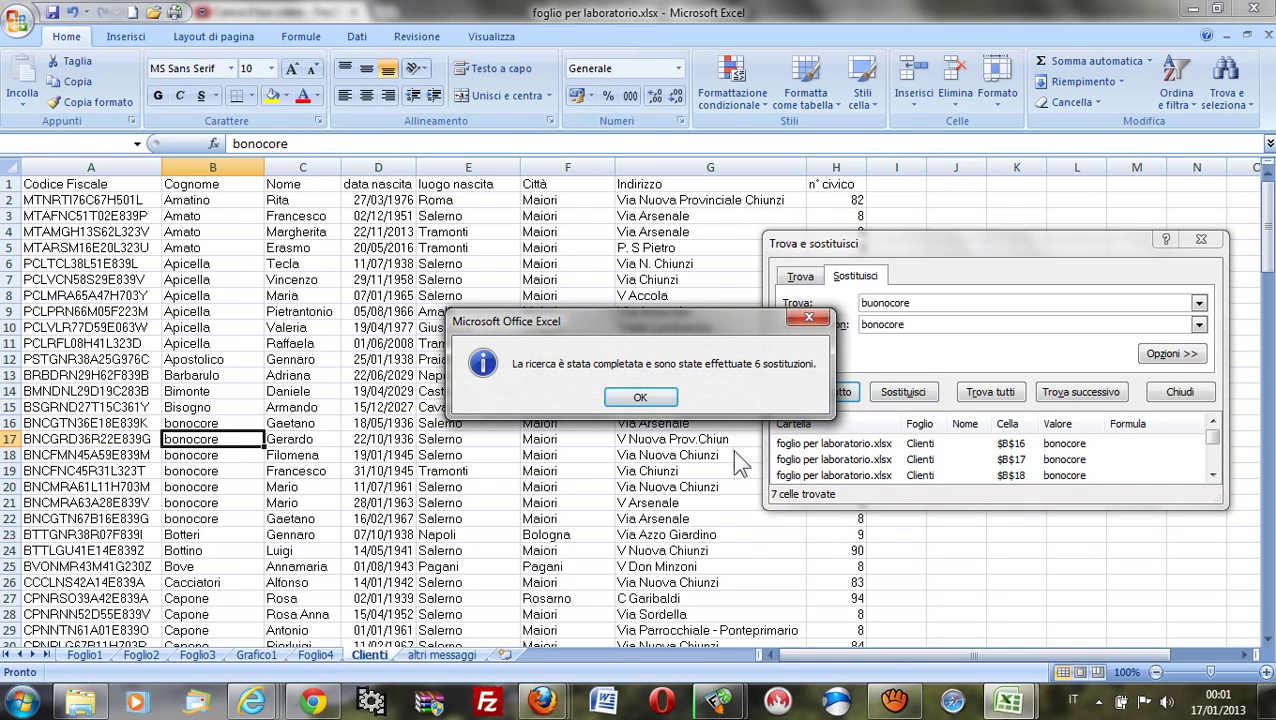
left_click(640, 399)
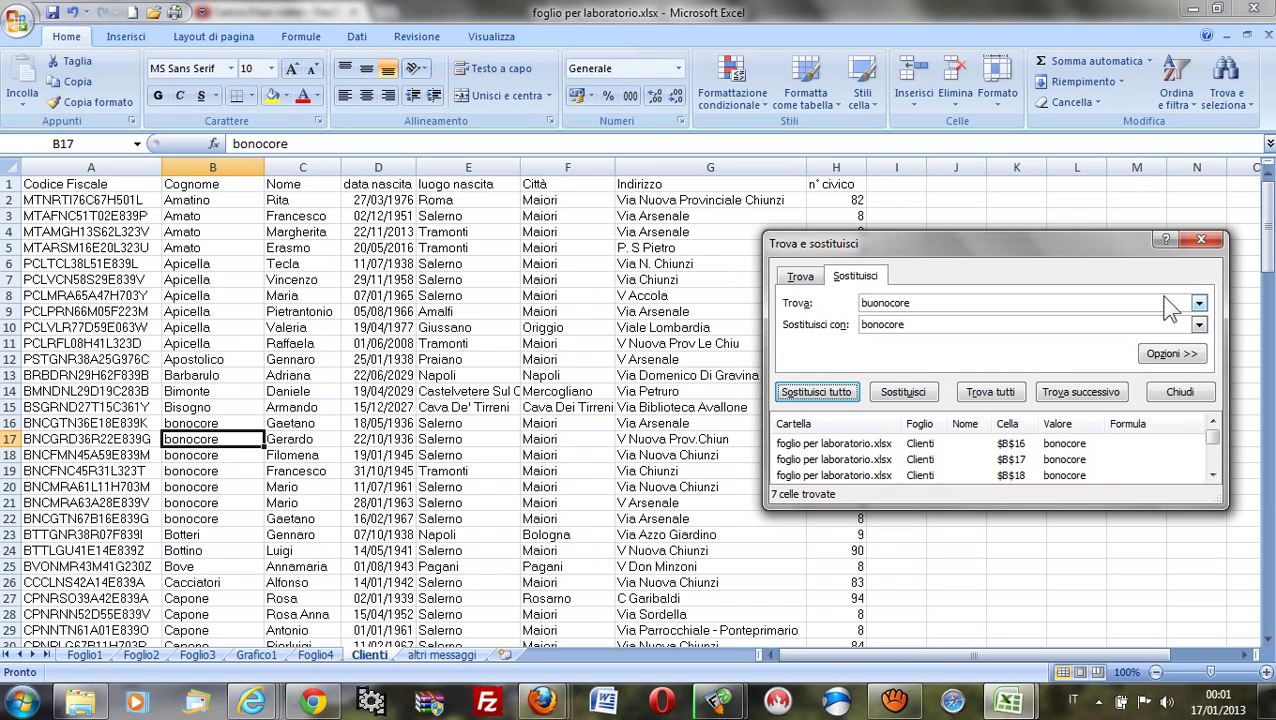
left_click(1205, 243)
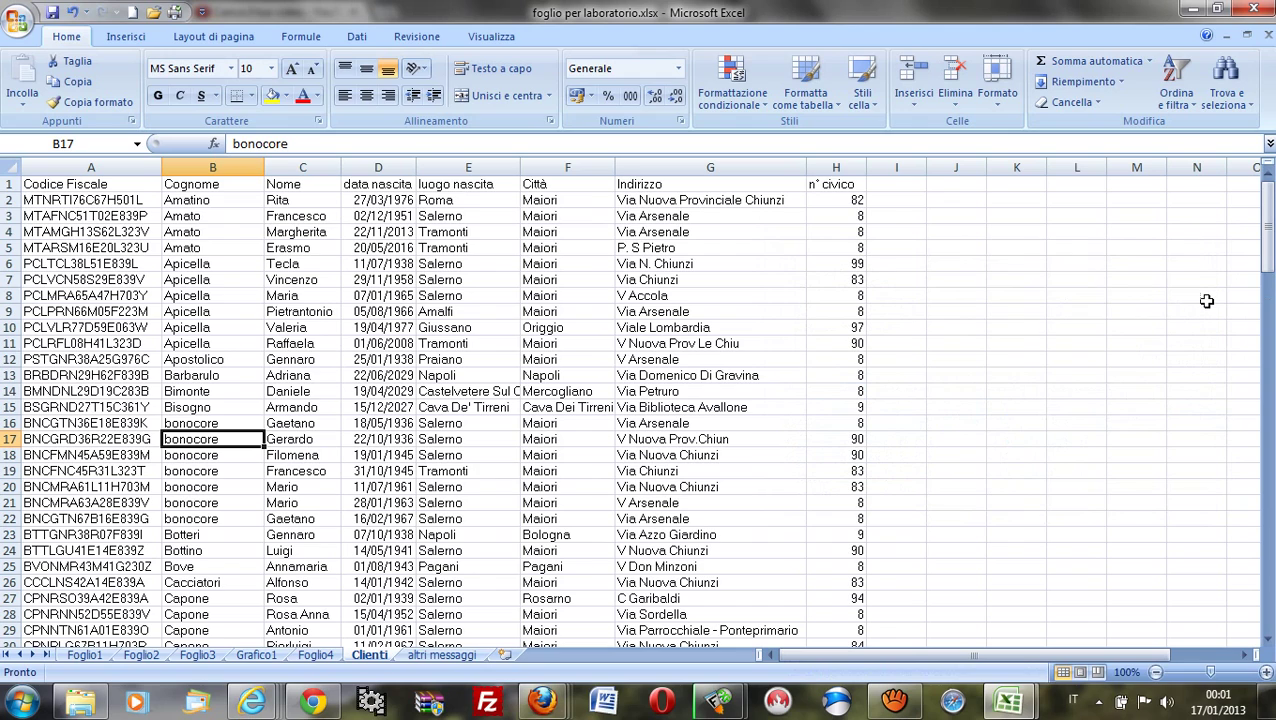
Step: Turn on AutoFilter dropdowns for the client list's header row from Sort and Filter
left_click(1234, 88)
left_click(1180, 90)
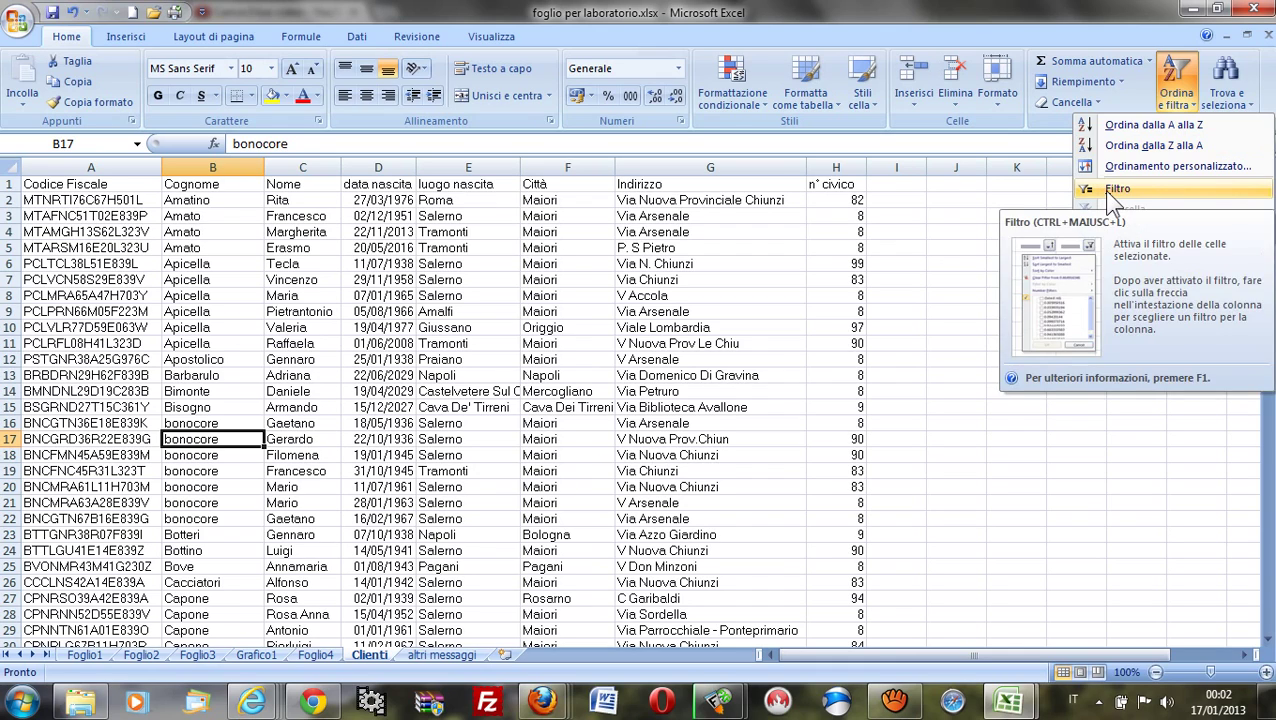
left_click(1115, 190)
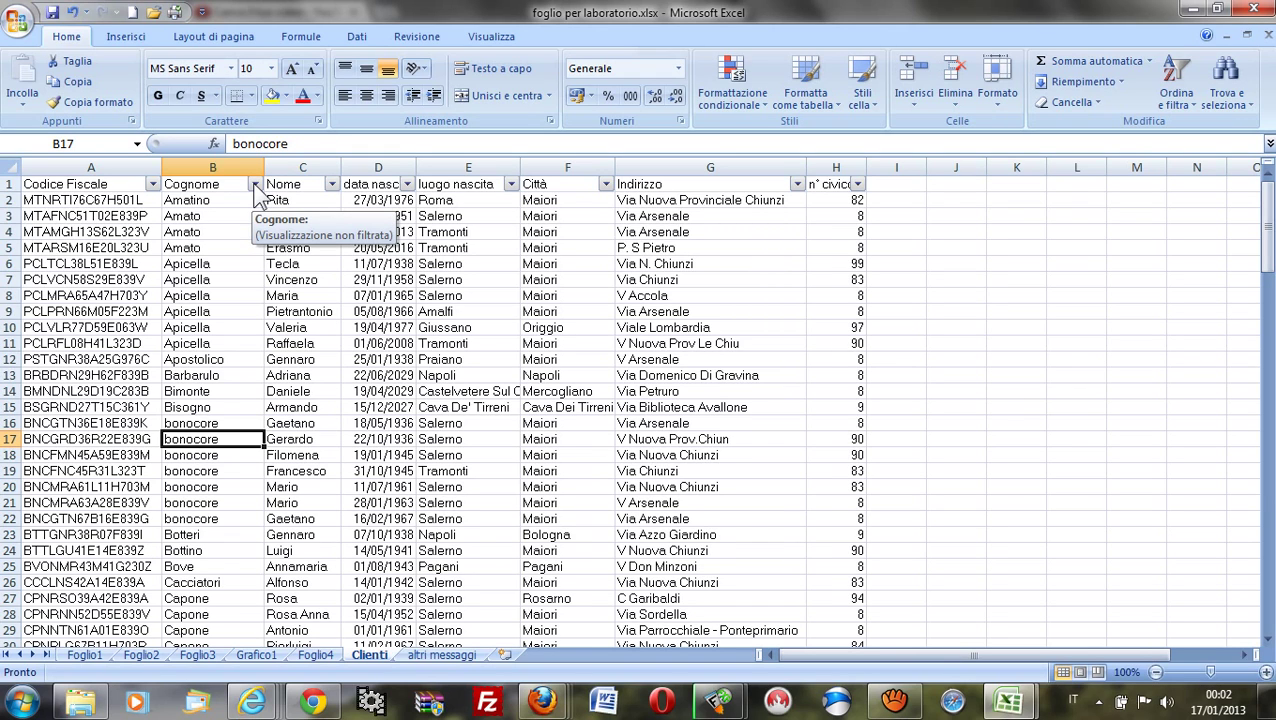
Step: Filter the Cognome column to surnames equal to apicella, showing 6 of 140 records
left_click(256, 185)
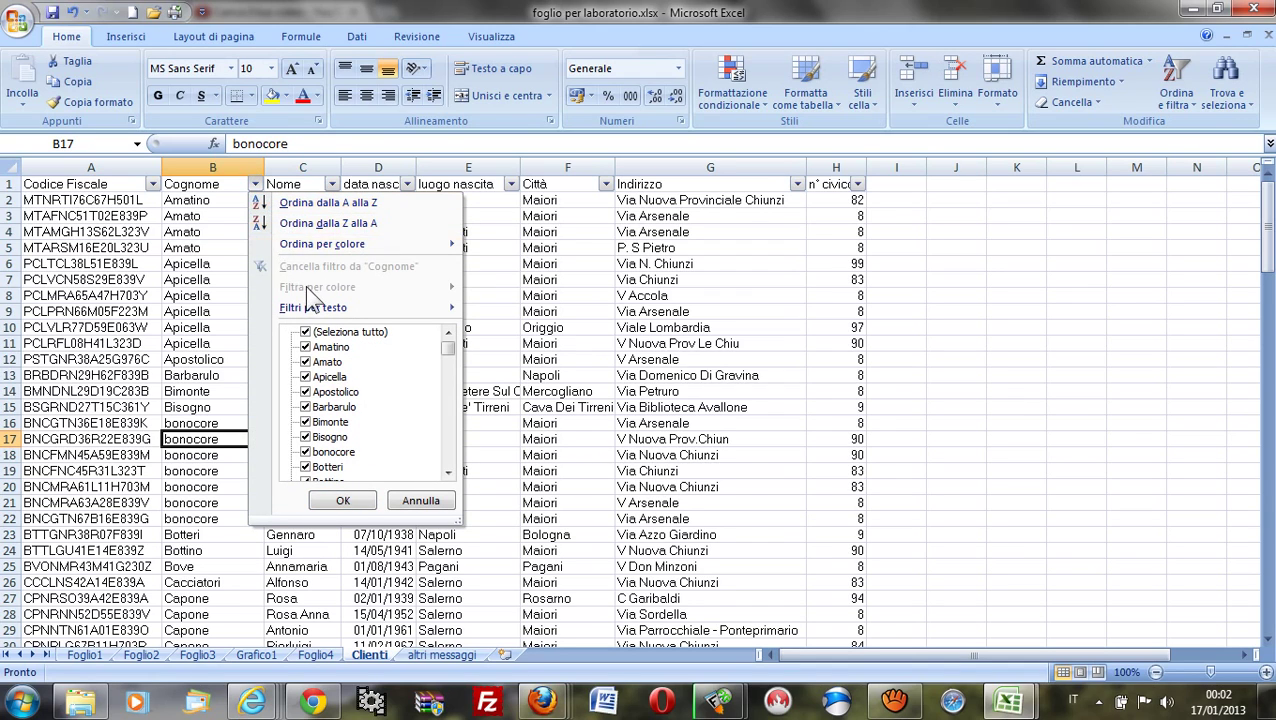
mouse_move(313, 308)
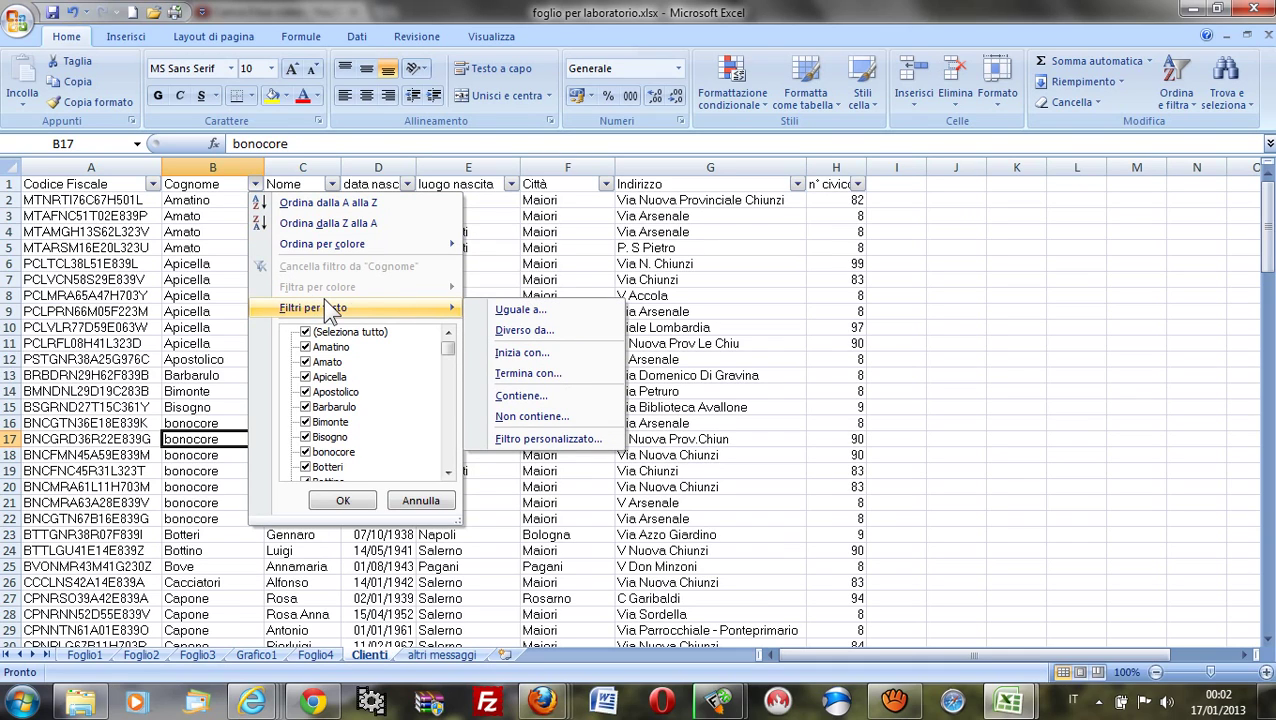
left_click(520, 310)
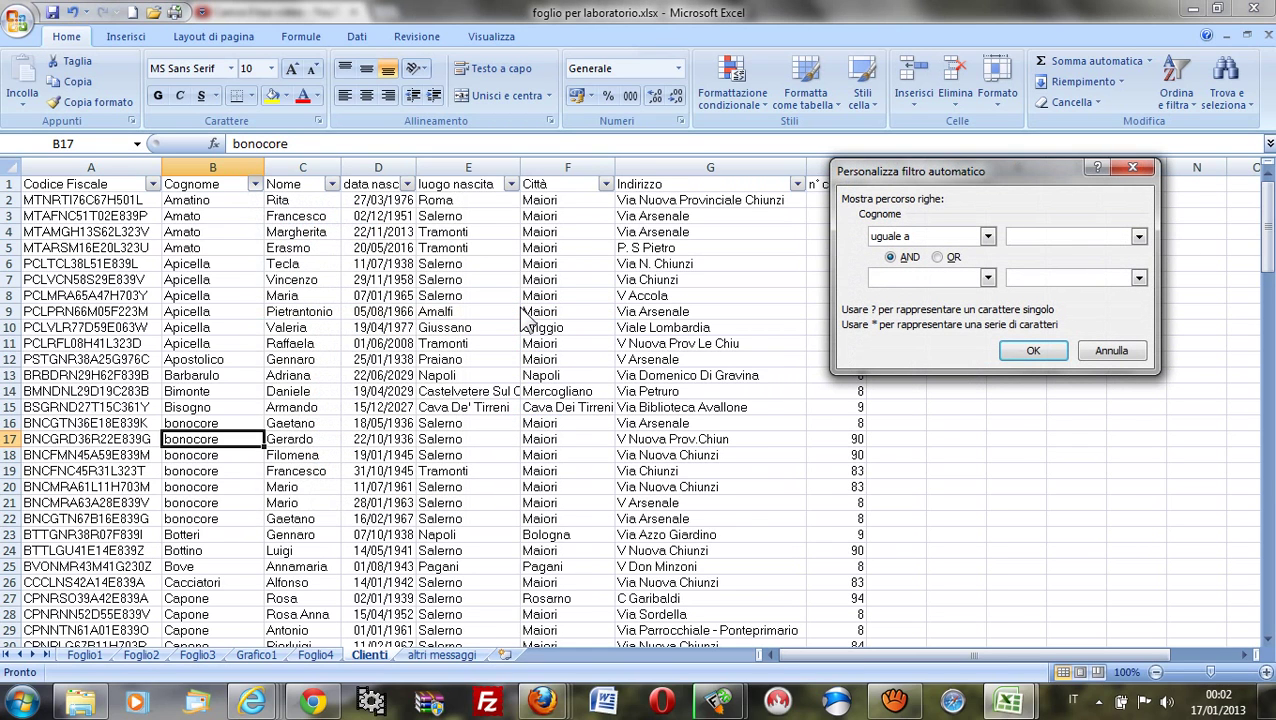
type("ap")
type("icella")
left_click(1032, 354)
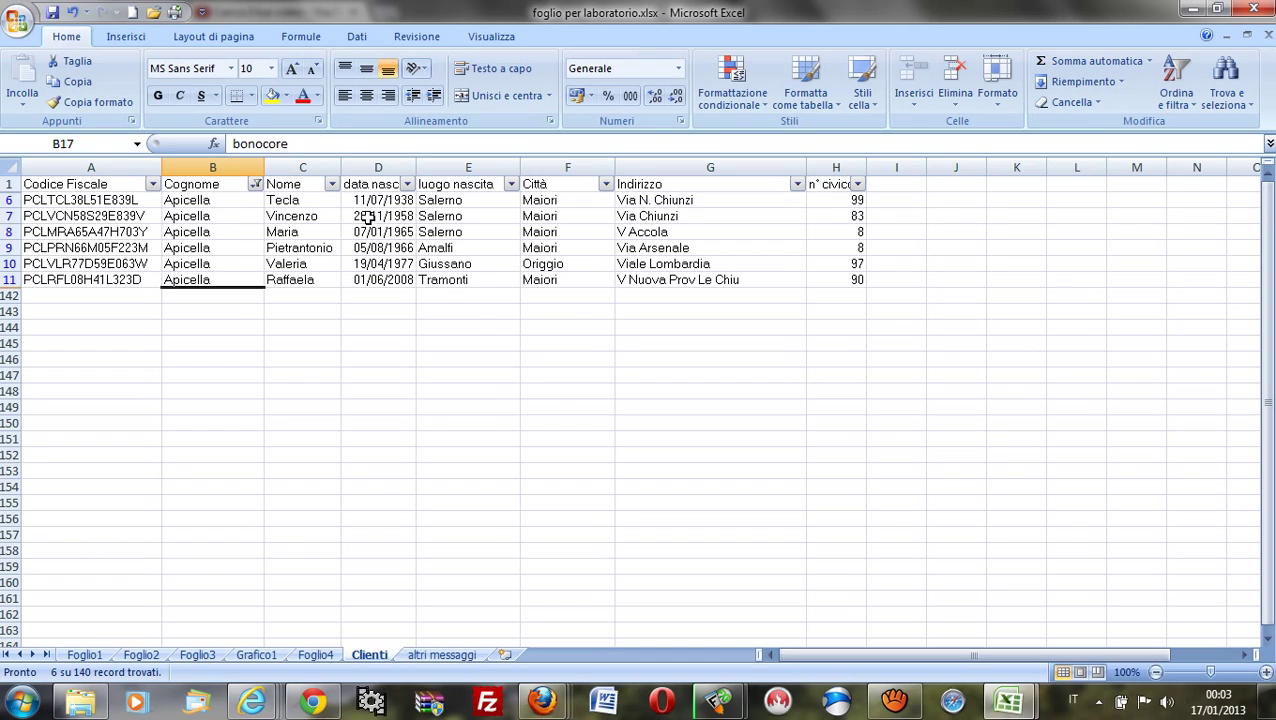
Step: Clear the Cognome filter and apply a custom equals filter for apicella and bove
left_click(256, 185)
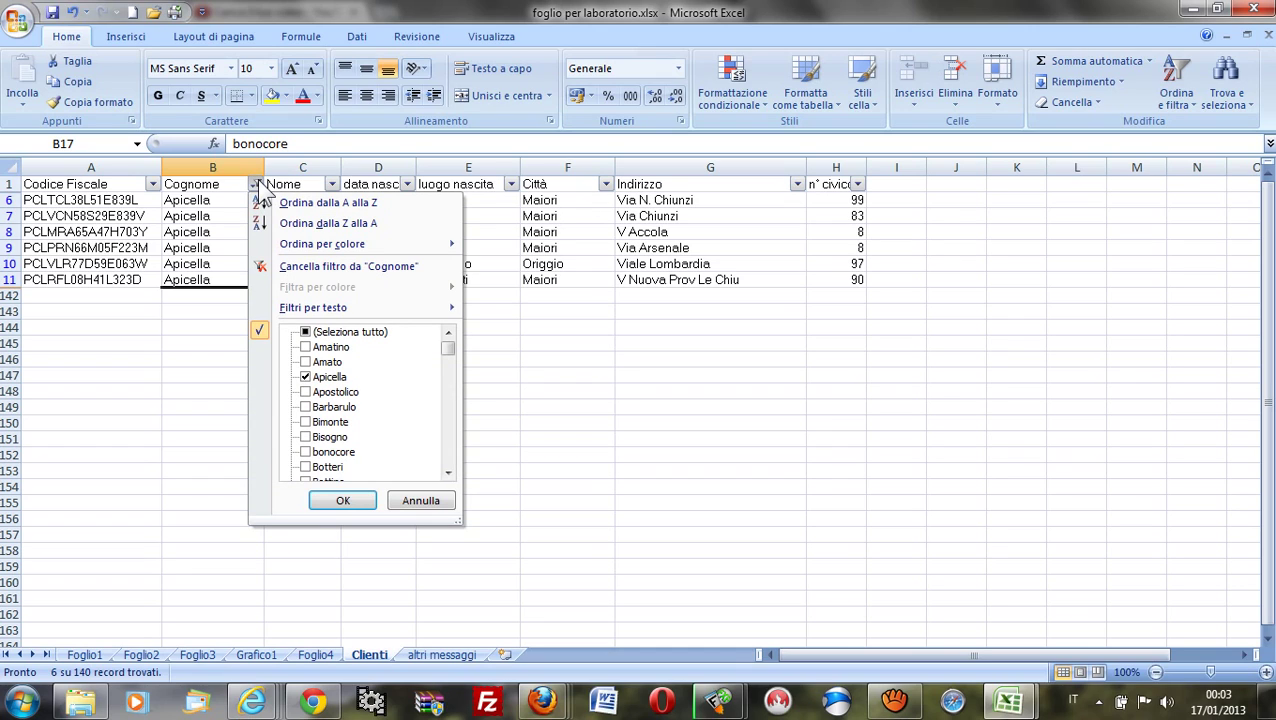
left_click(362, 334)
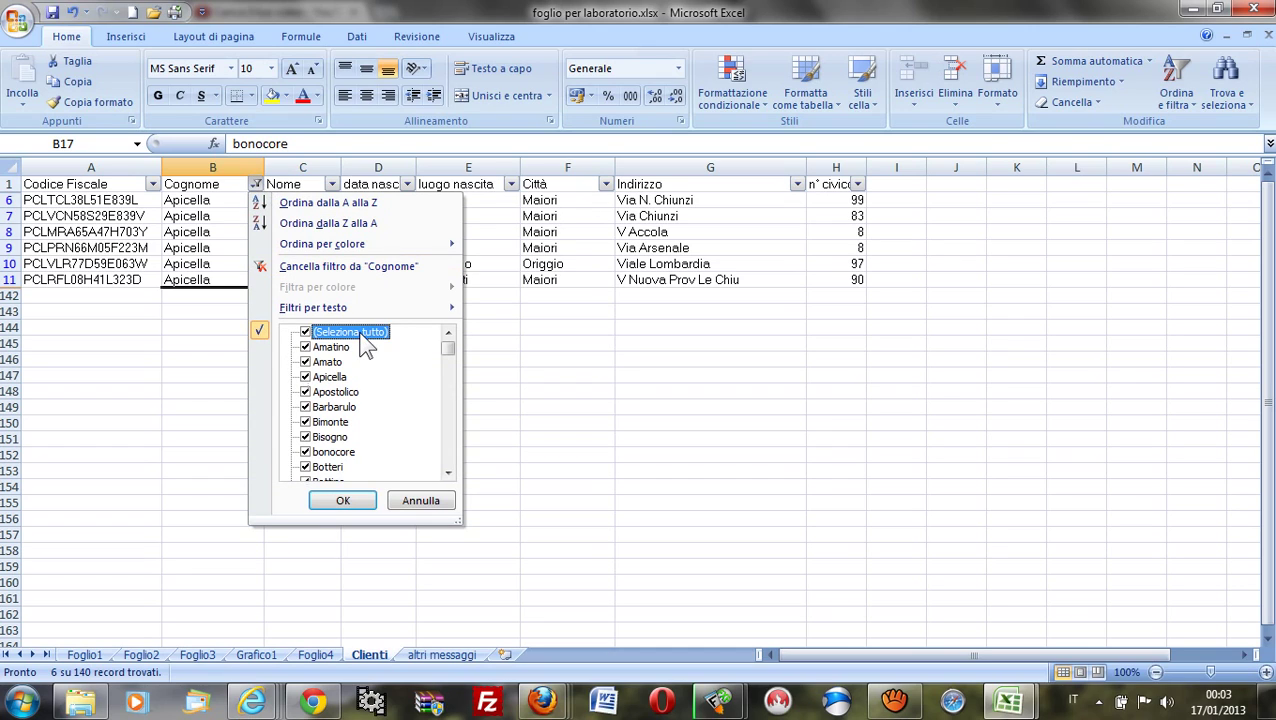
left_click(343, 501)
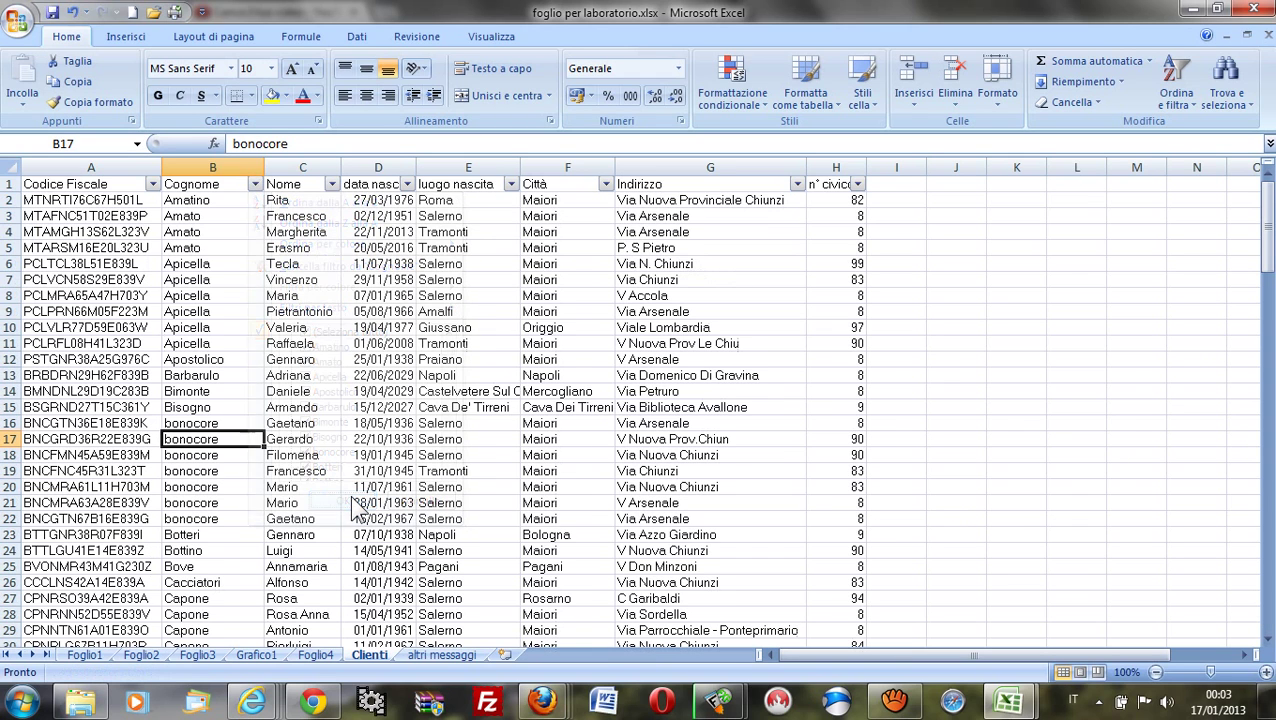
left_click(255, 185)
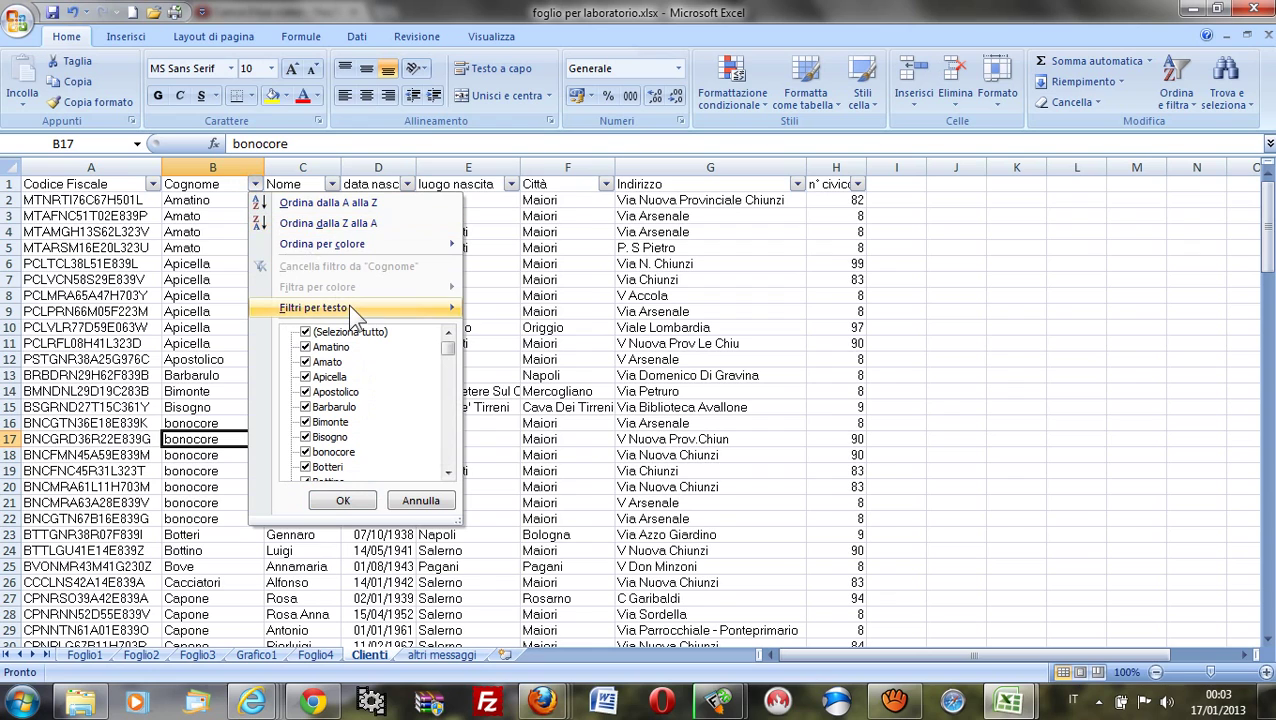
left_click(514, 311)
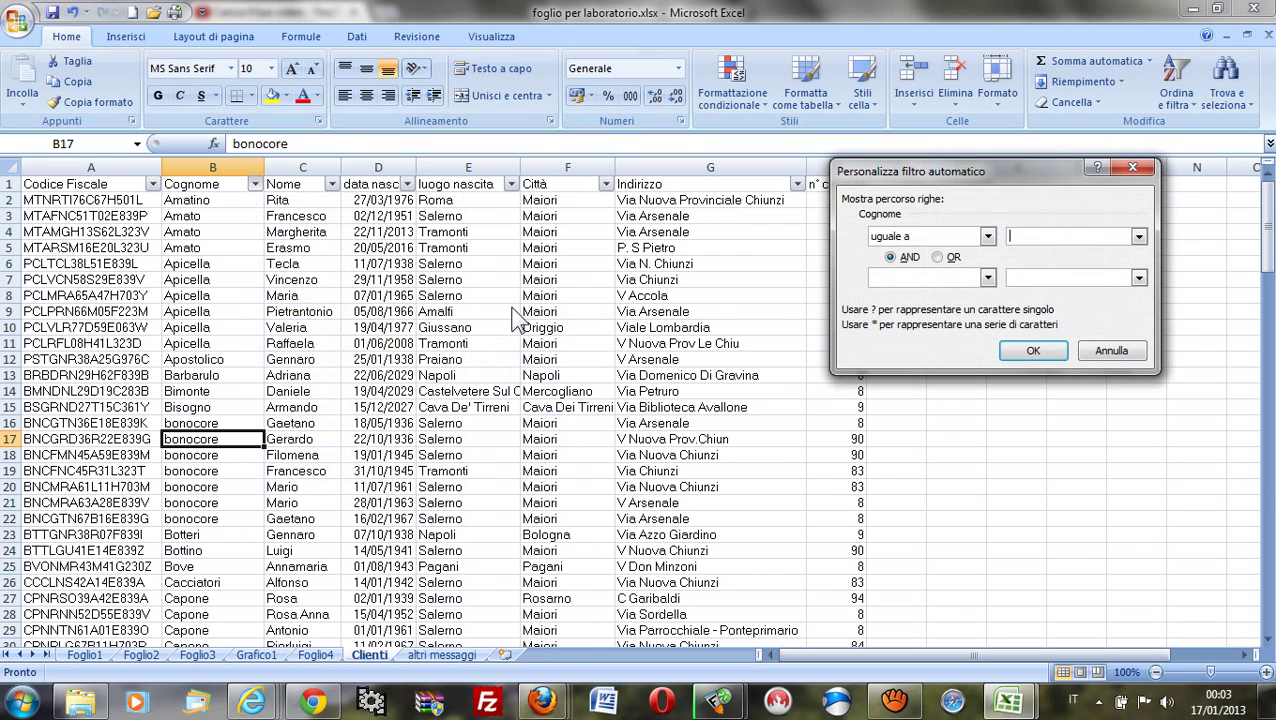
type("a")
type("picella")
left_click(958, 282)
left_click(928, 310)
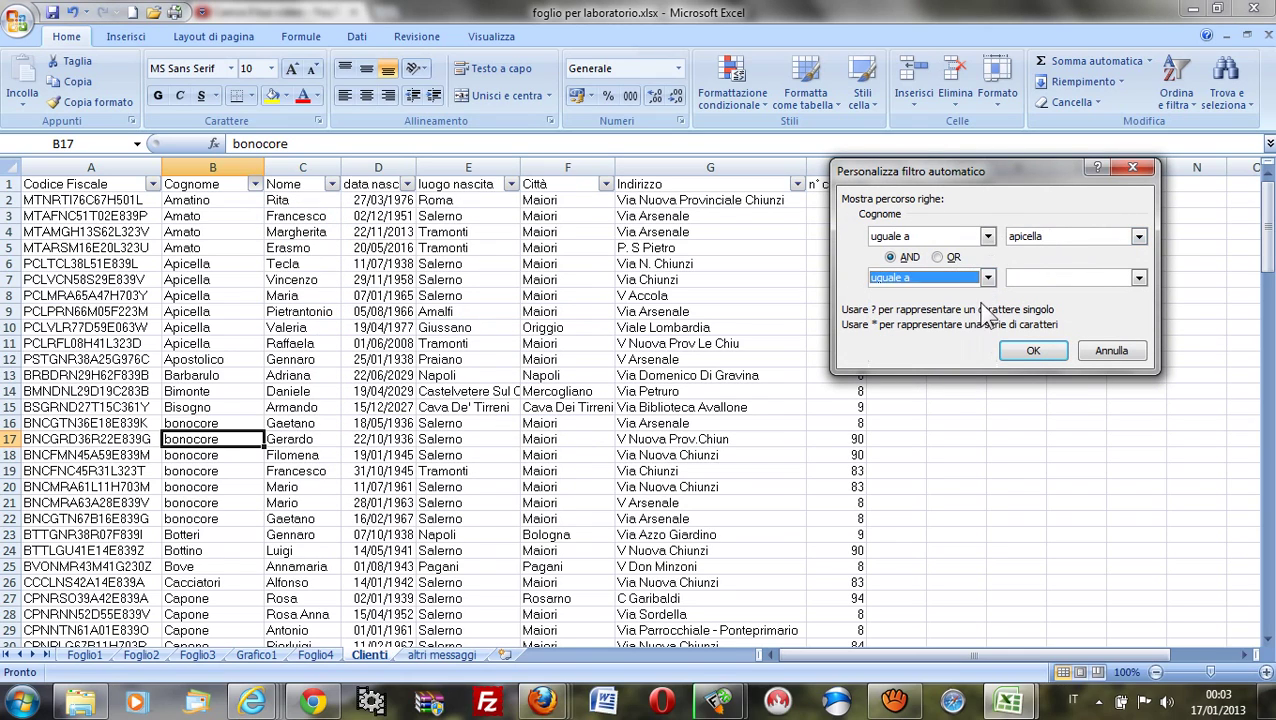
left_click(1068, 275)
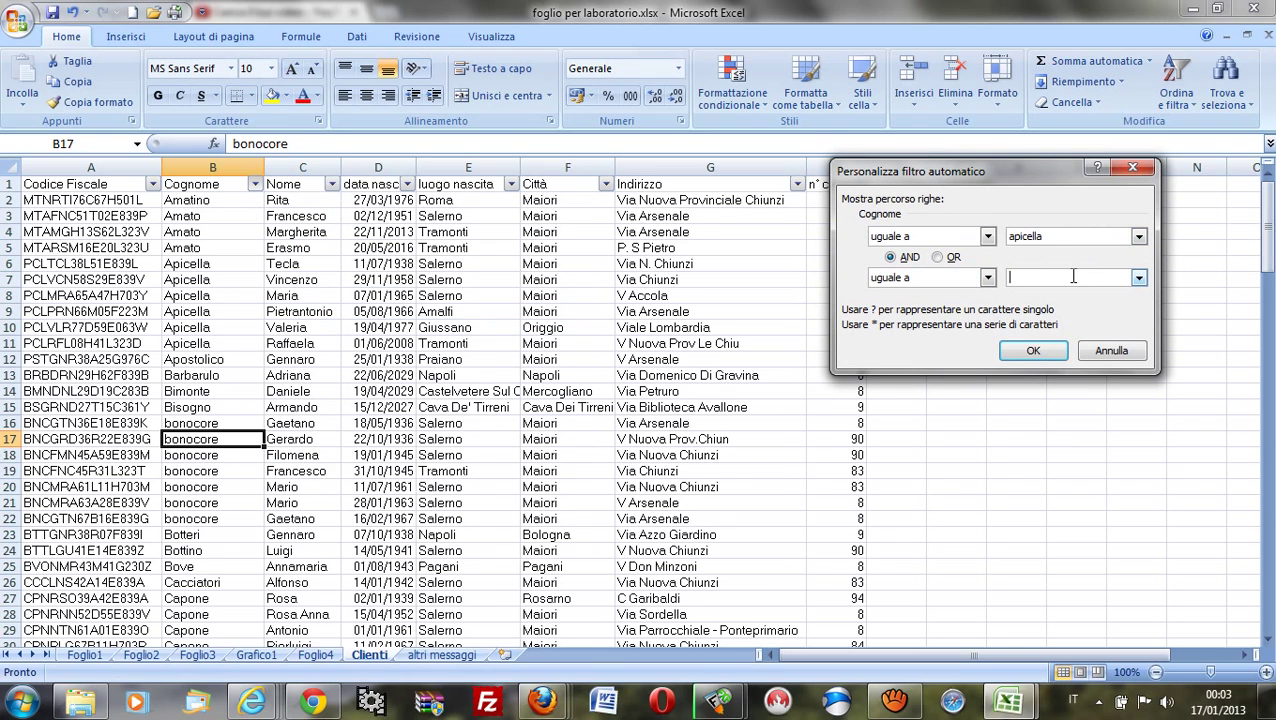
type("bove")
left_click(1033, 350)
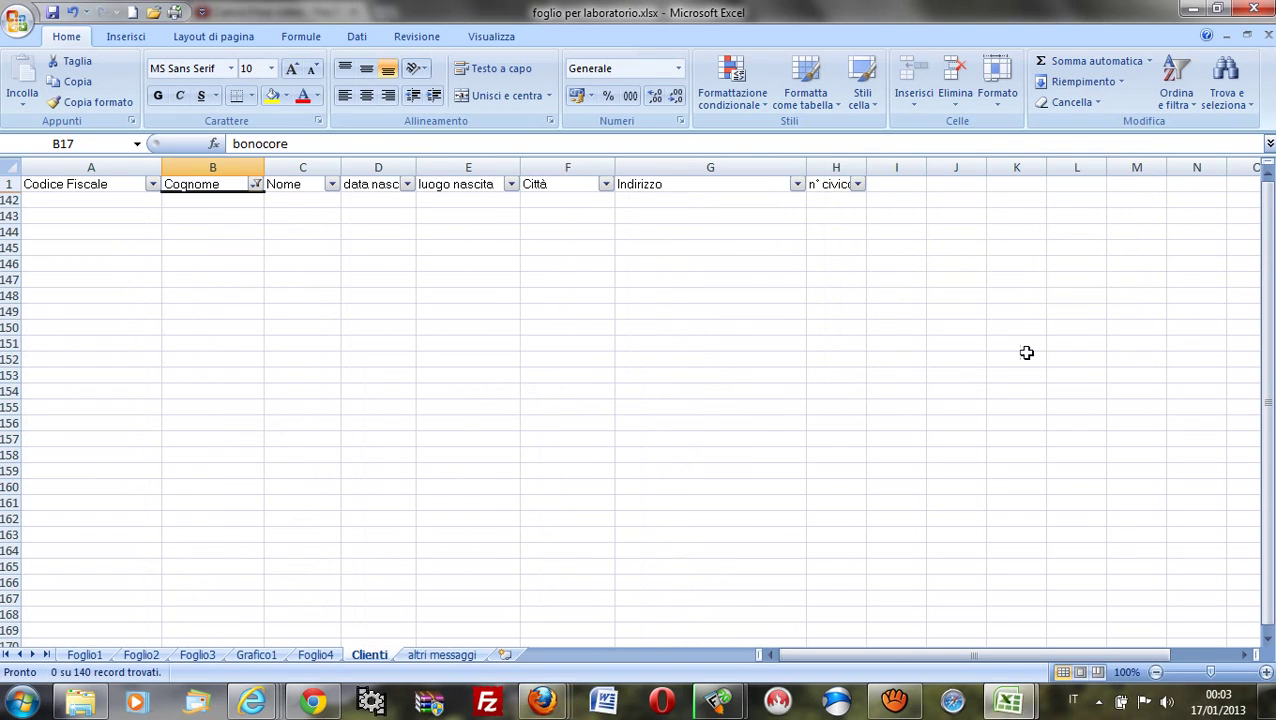
Step: Redo the Cognome custom filter as apicella OR bove, showing seven records
left_click(257, 184)
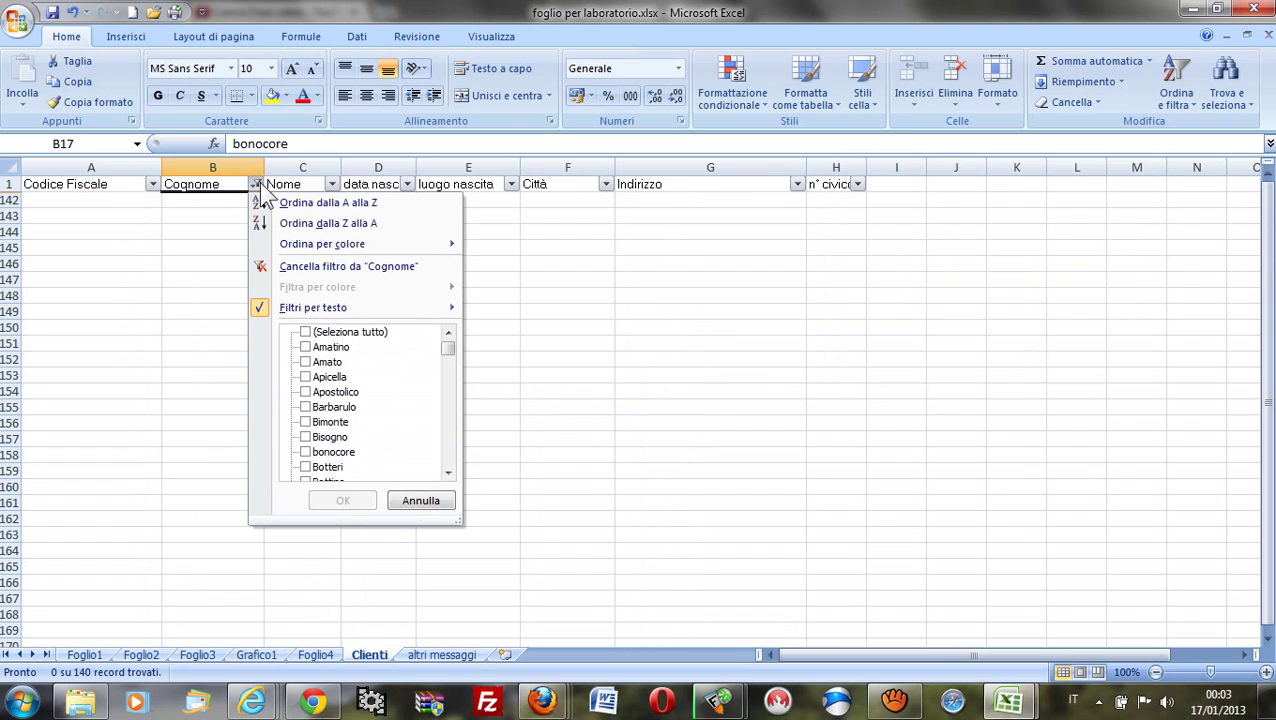
mouse_move(313, 307)
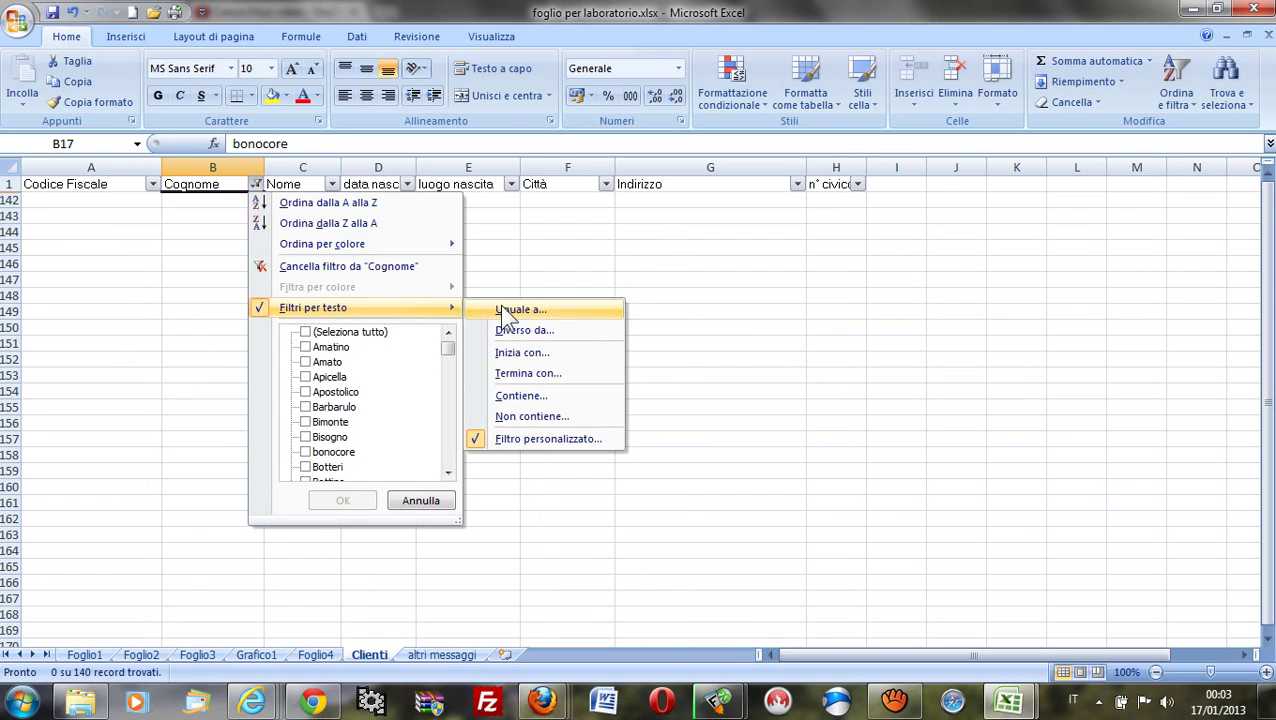
left_click(503, 310)
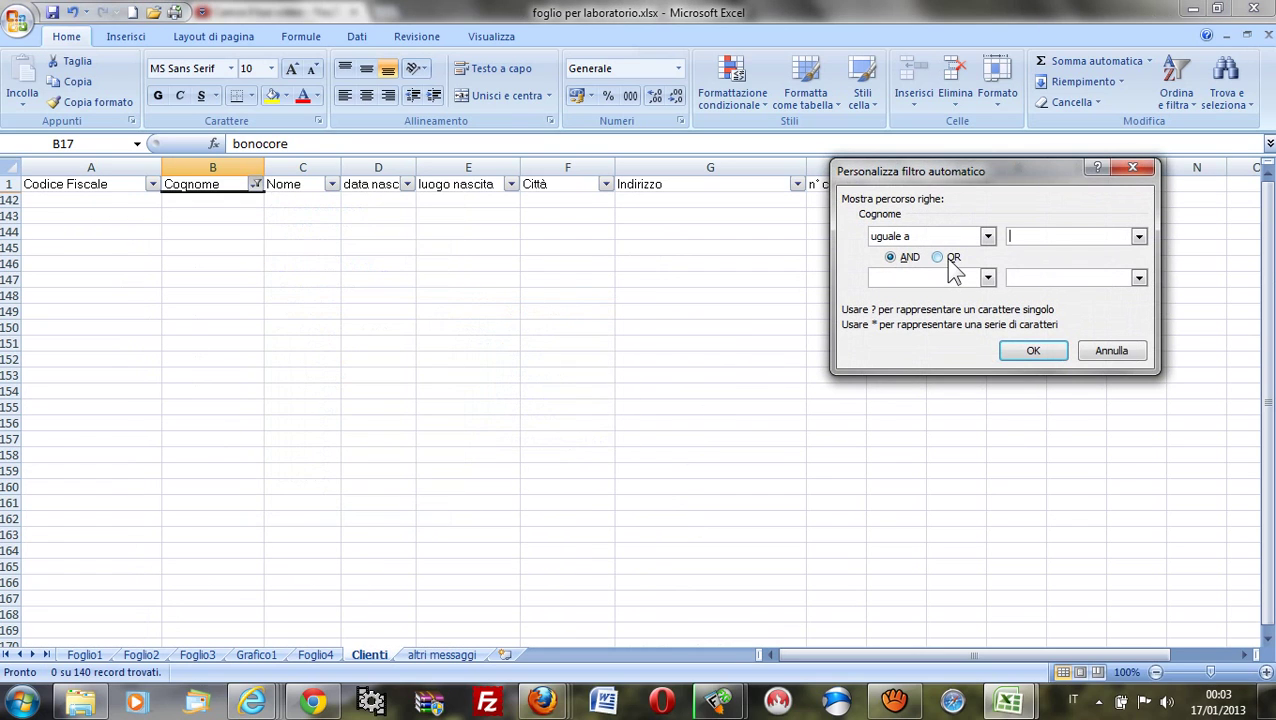
type("api")
type("cella")
left_click(948, 258)
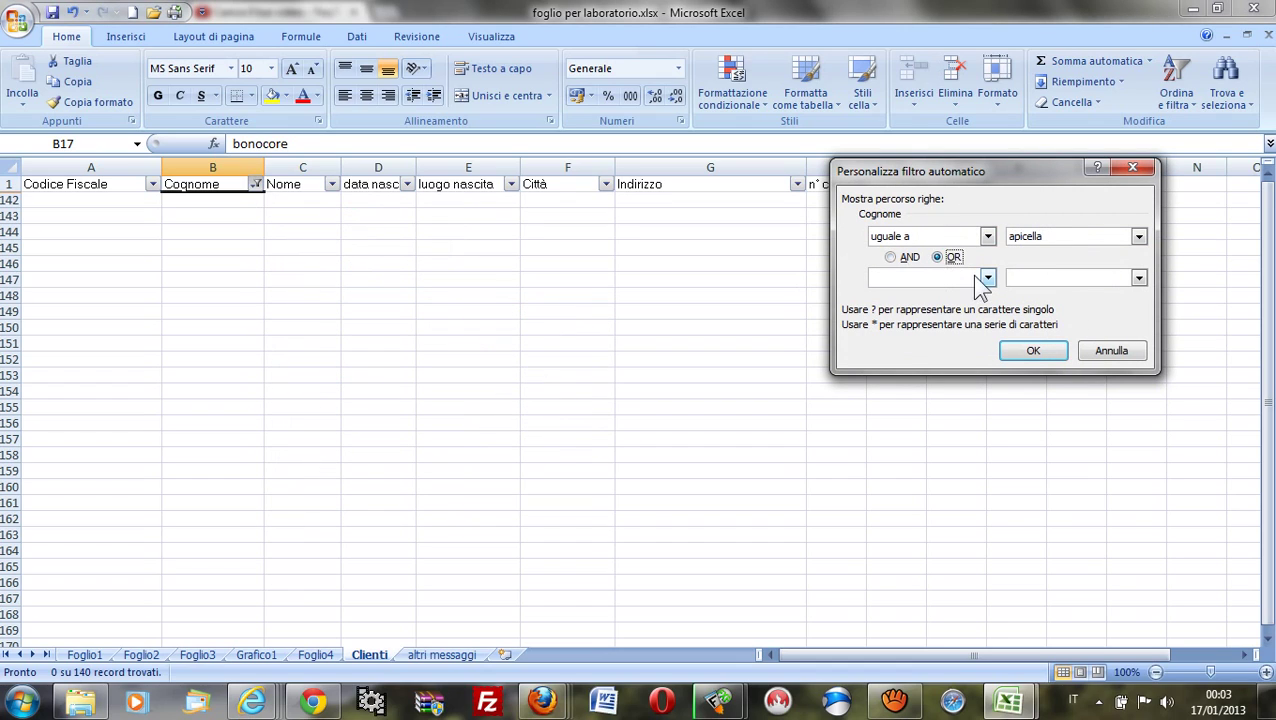
left_click(988, 279)
left_click(945, 301)
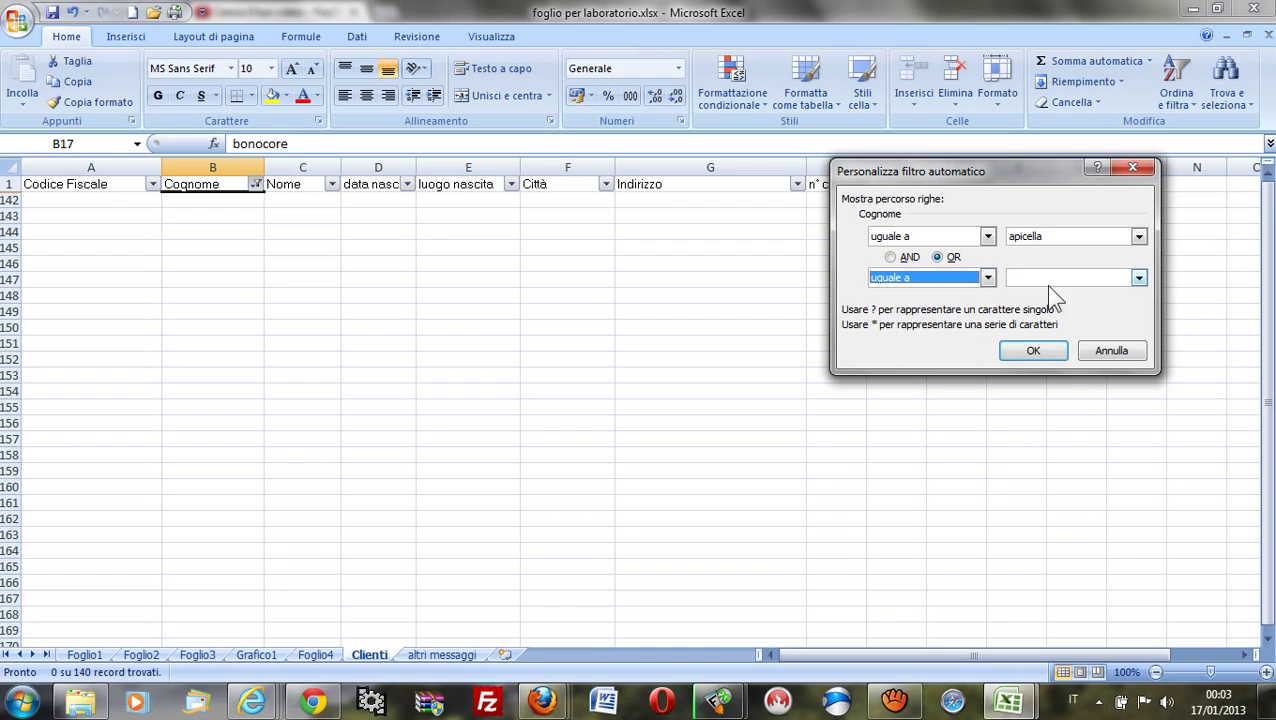
left_click(1056, 276)
type("bo")
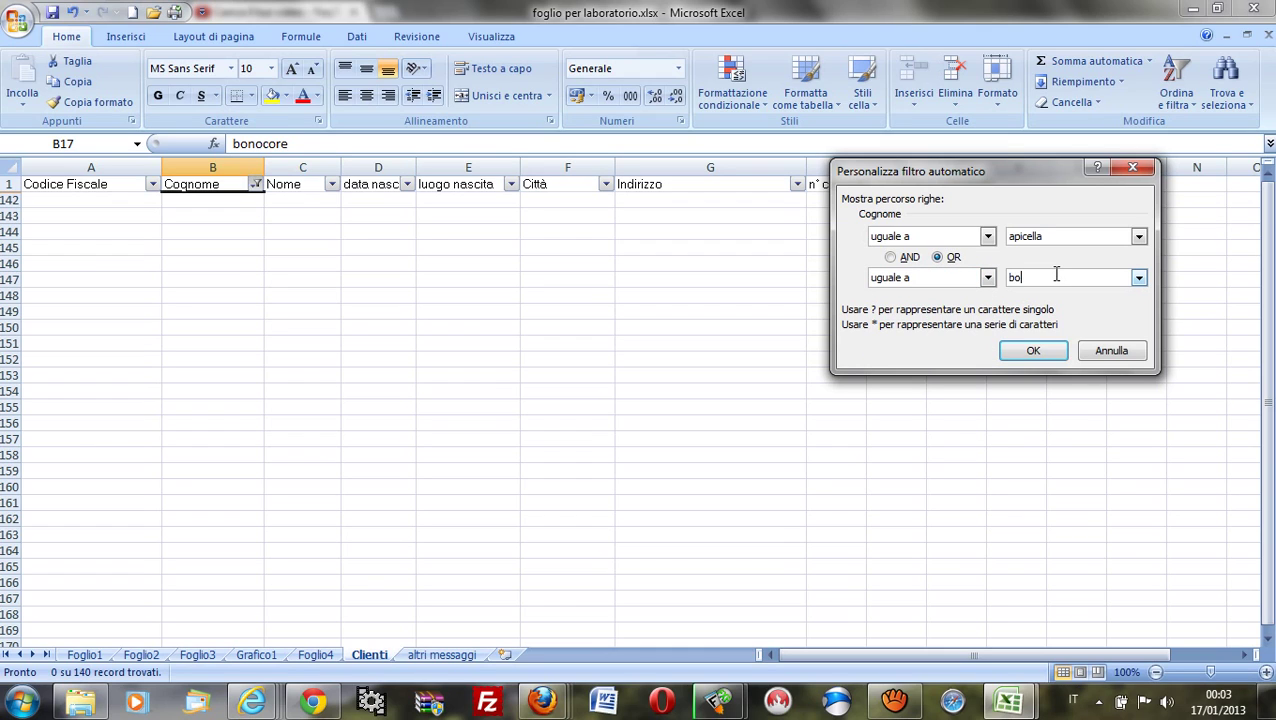
type("ve")
left_click(1034, 351)
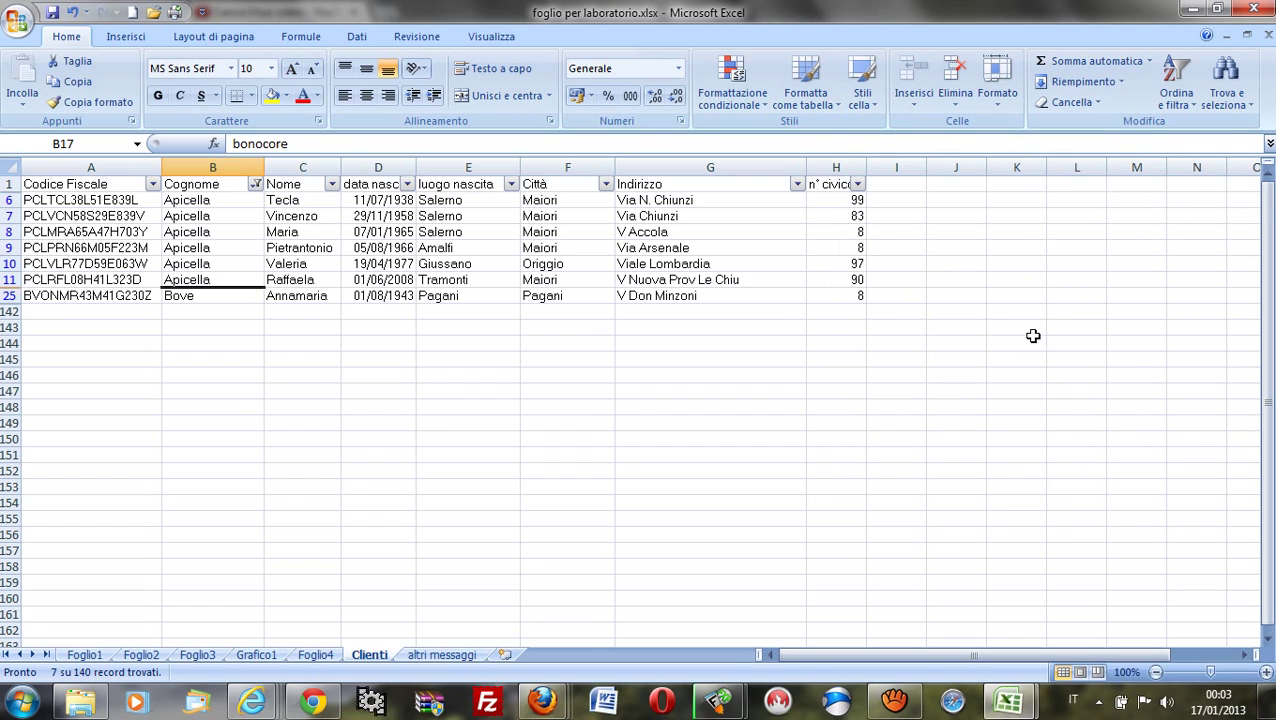
left_click(256, 184)
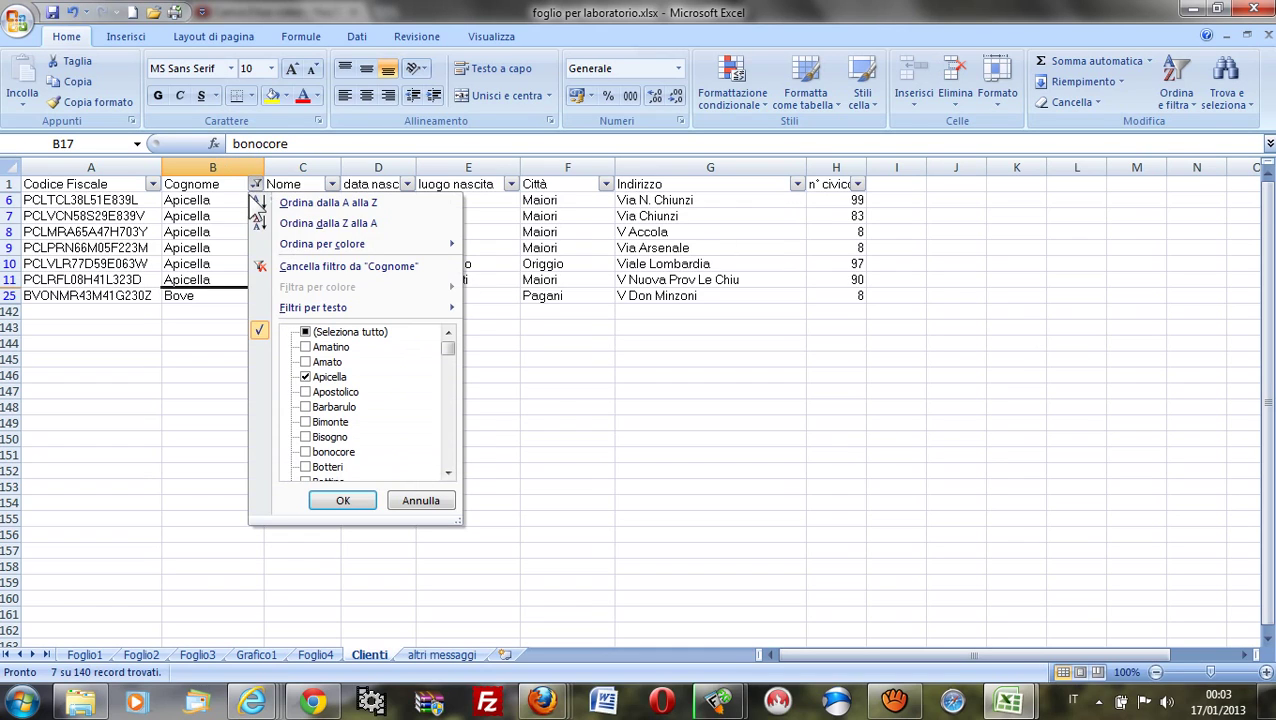
Step: Clear the Cognome filter so all 140 client records show again
left_click(370, 334)
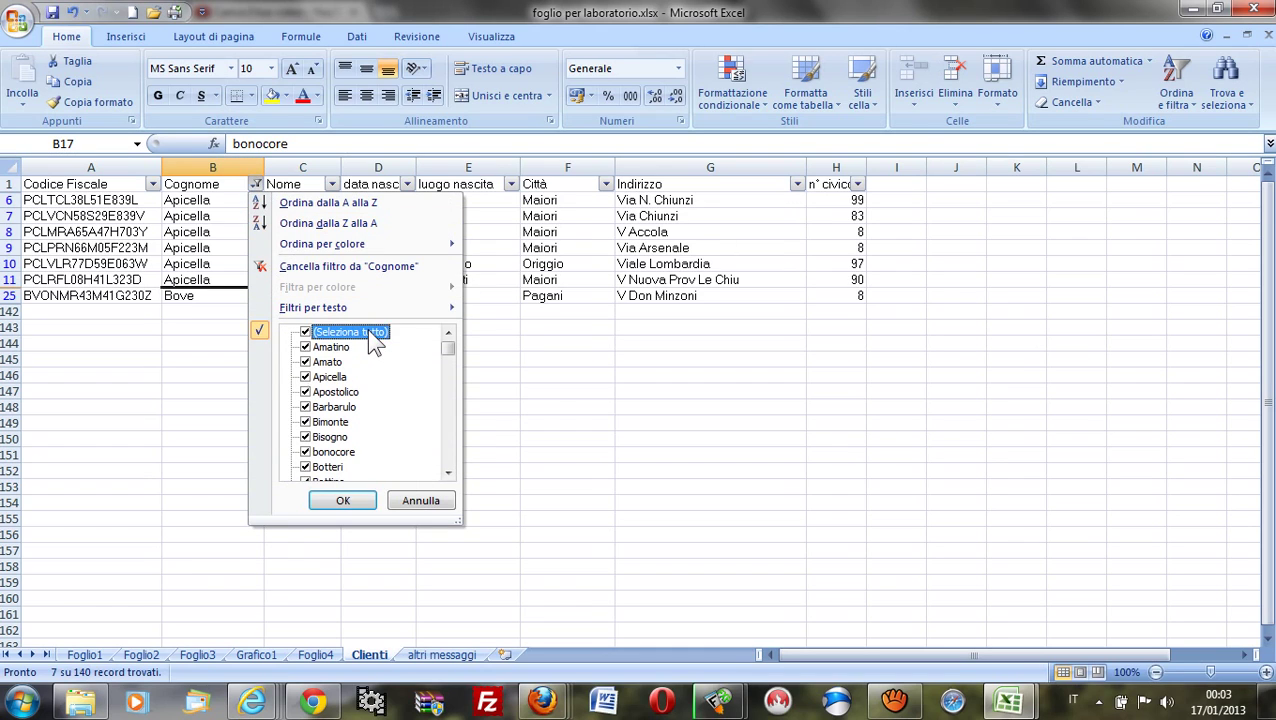
left_click(343, 501)
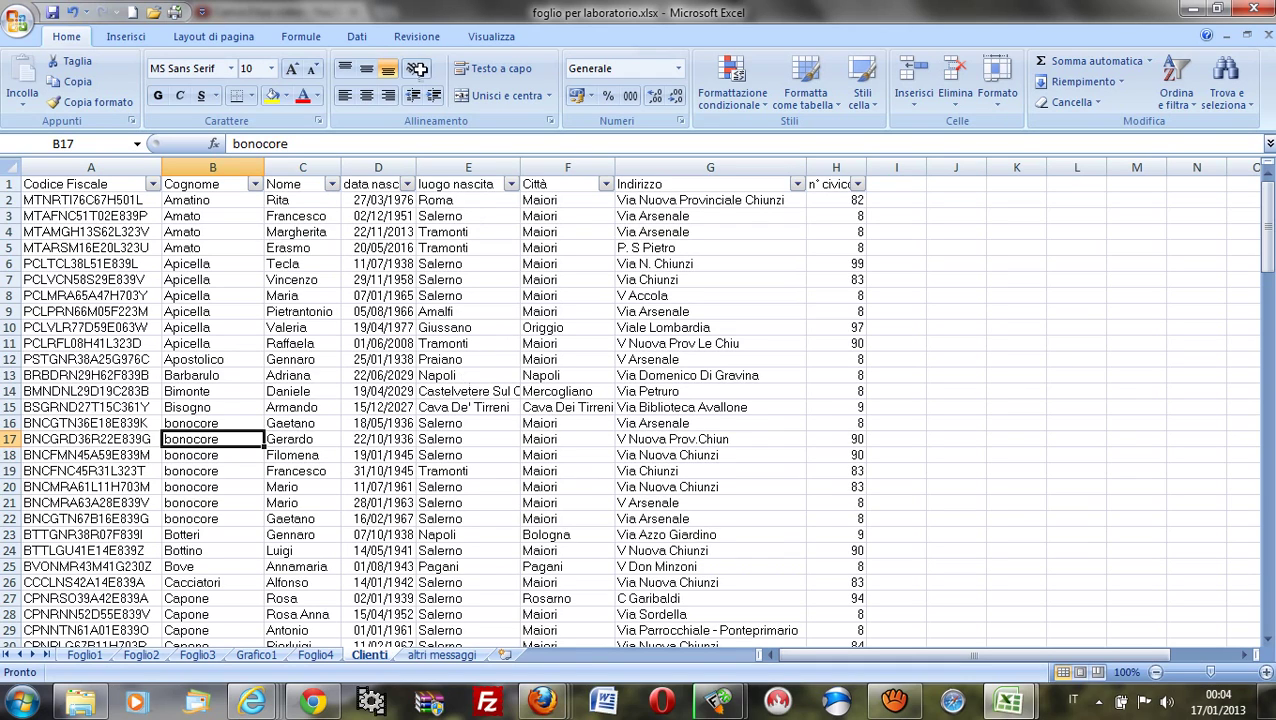
left_click(511, 184)
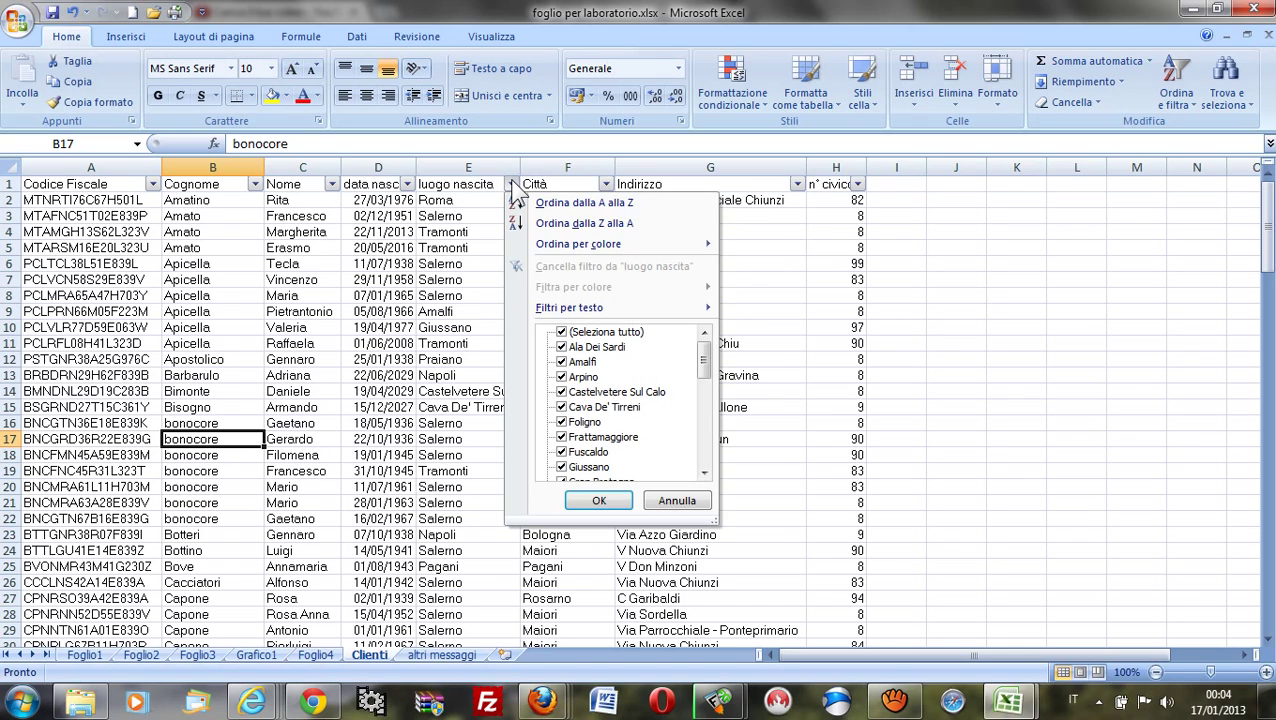
mouse_move(570, 307)
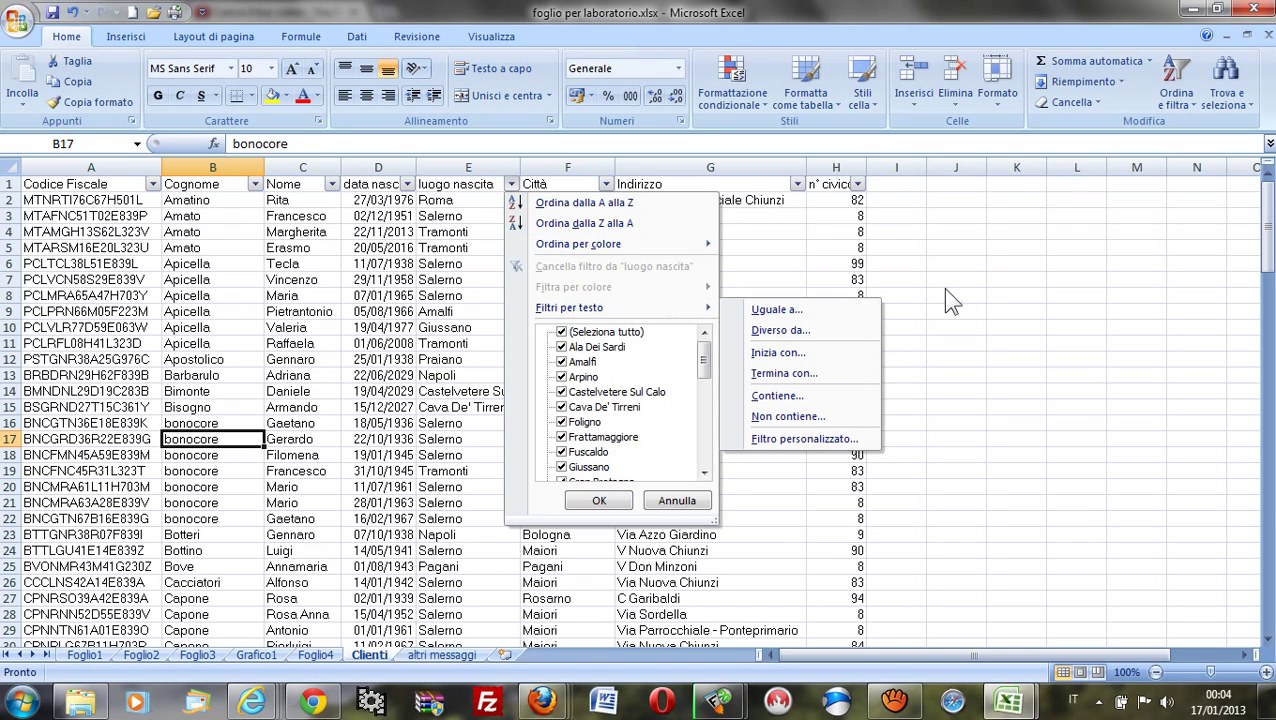
left_click(815, 255)
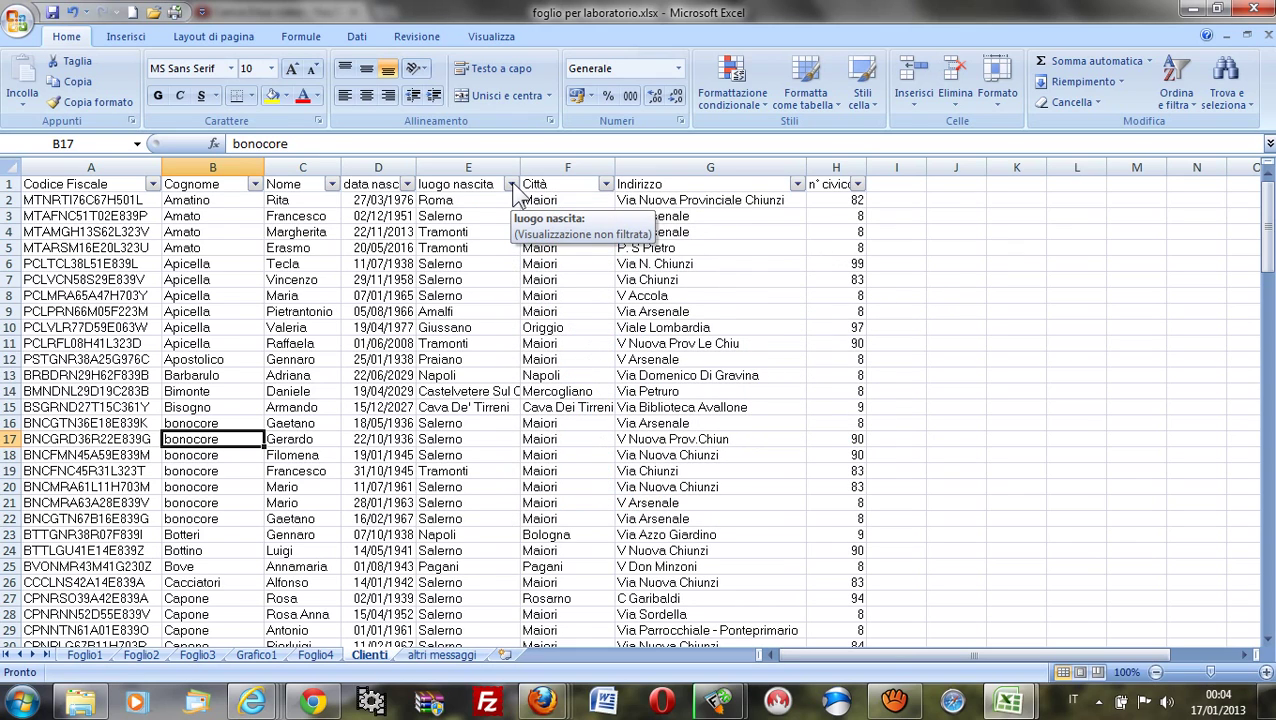
Step: Filter luogo nascita to does-not-equal Roma, leaving 137 of 140 records
left_click(512, 187)
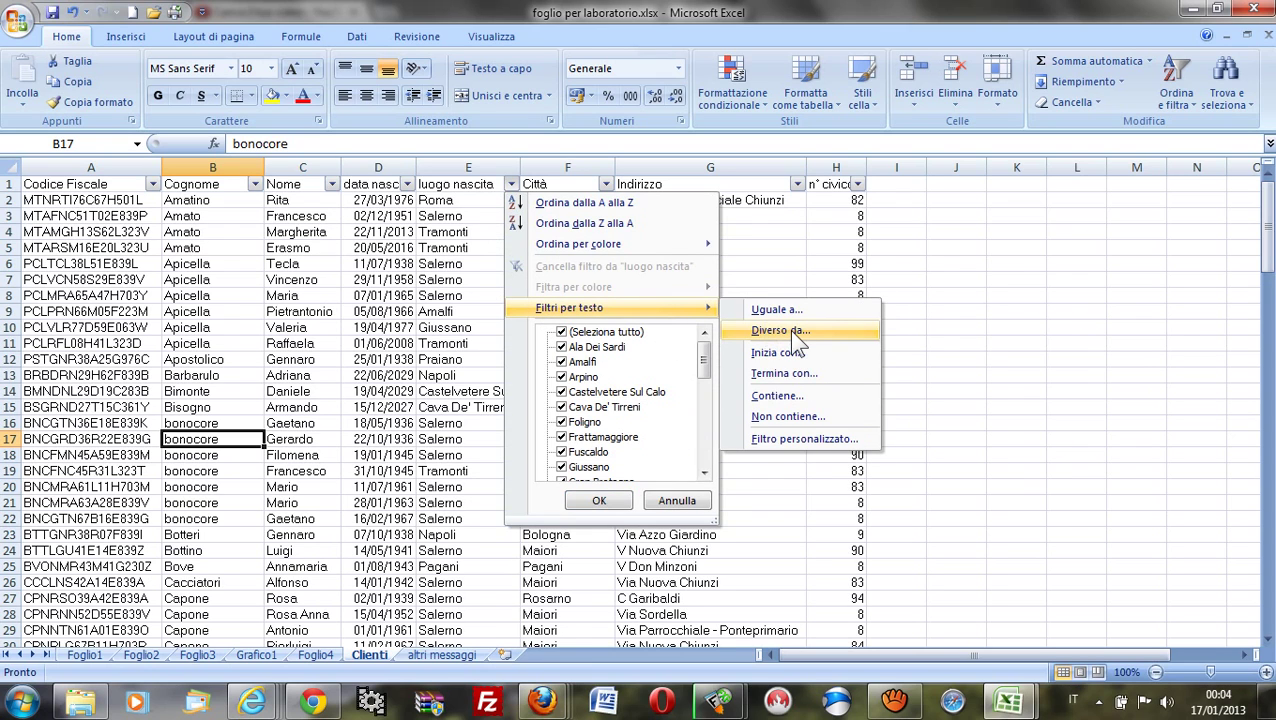
left_click(789, 329)
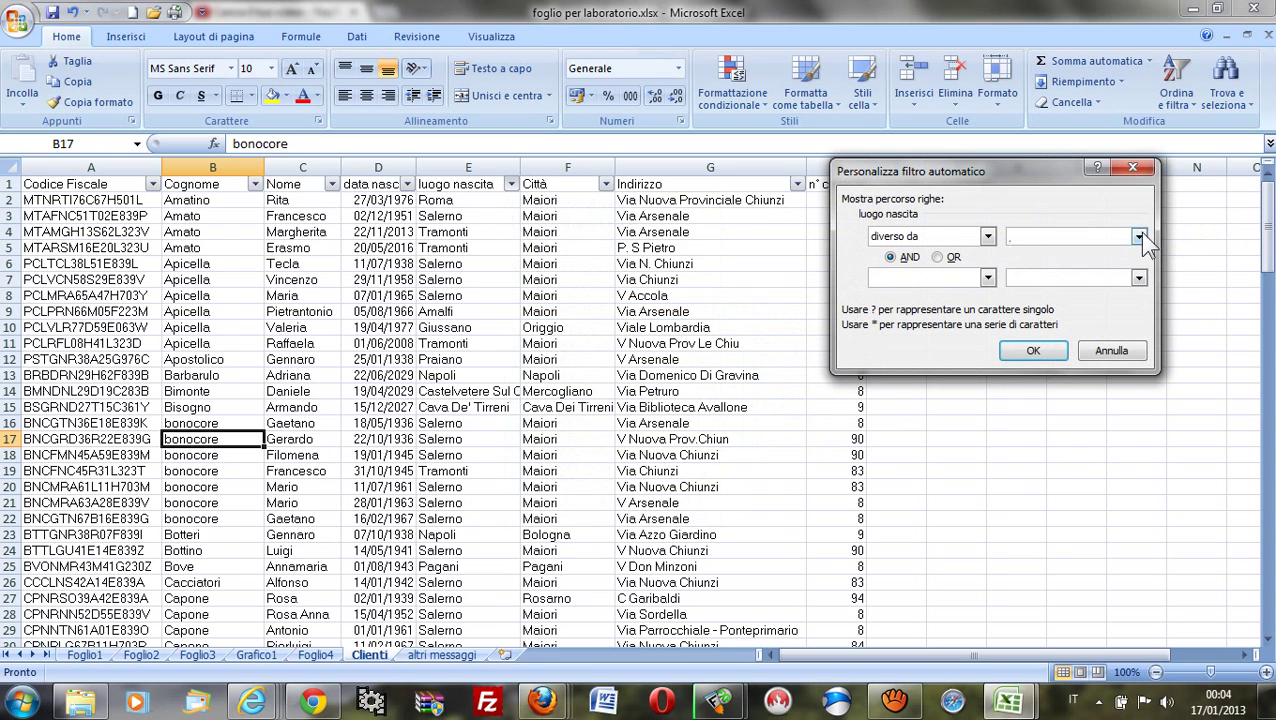
left_click(1138, 237)
scroll(1139, 262, "down", 5)
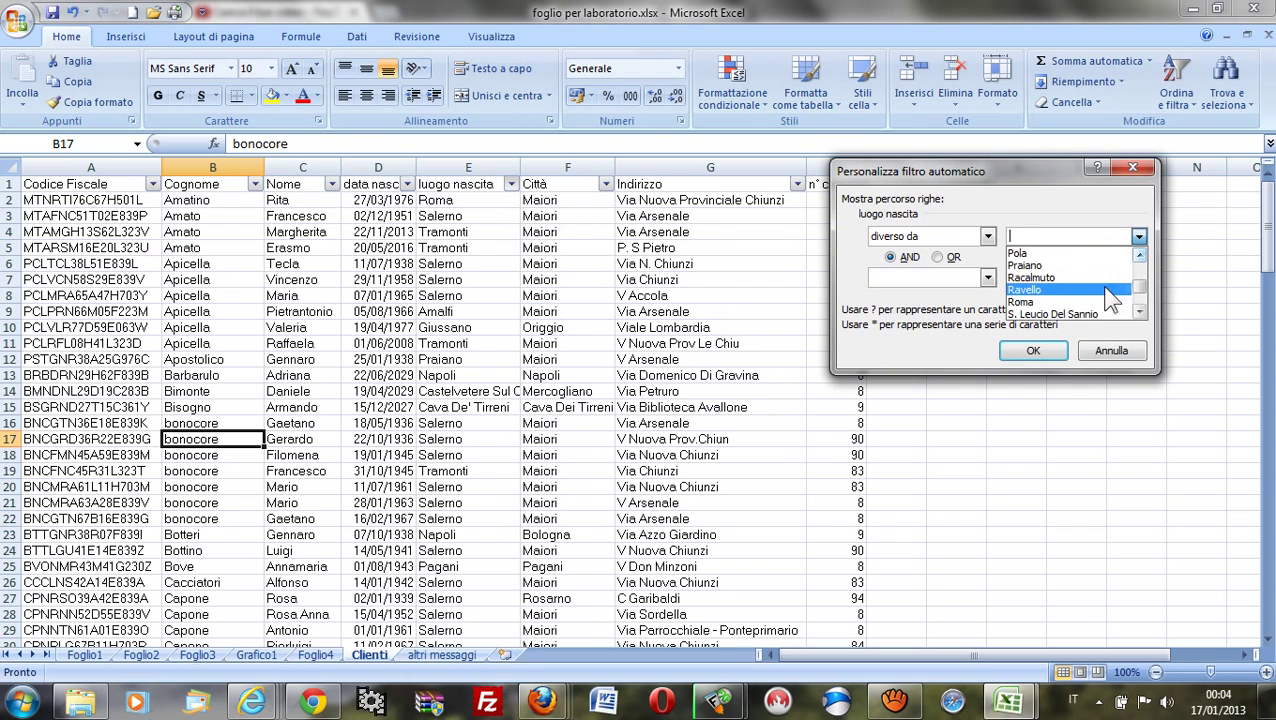
left_click(1090, 302)
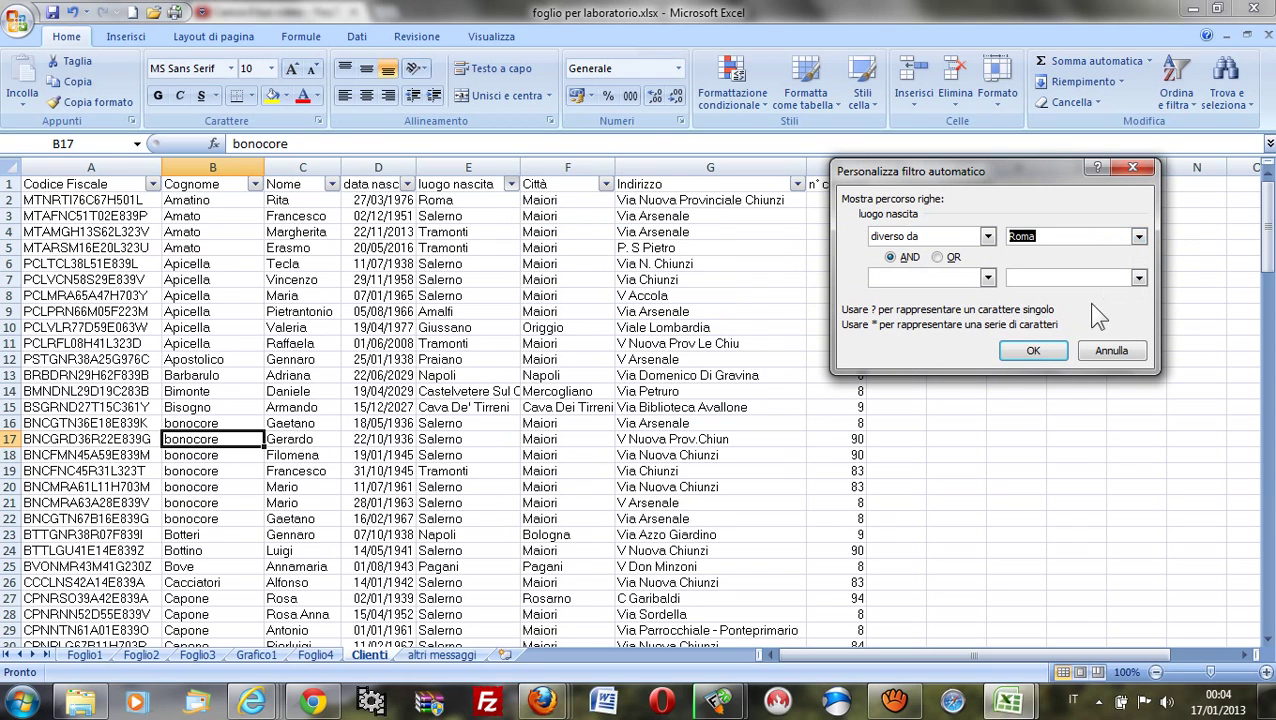
left_click(1033, 351)
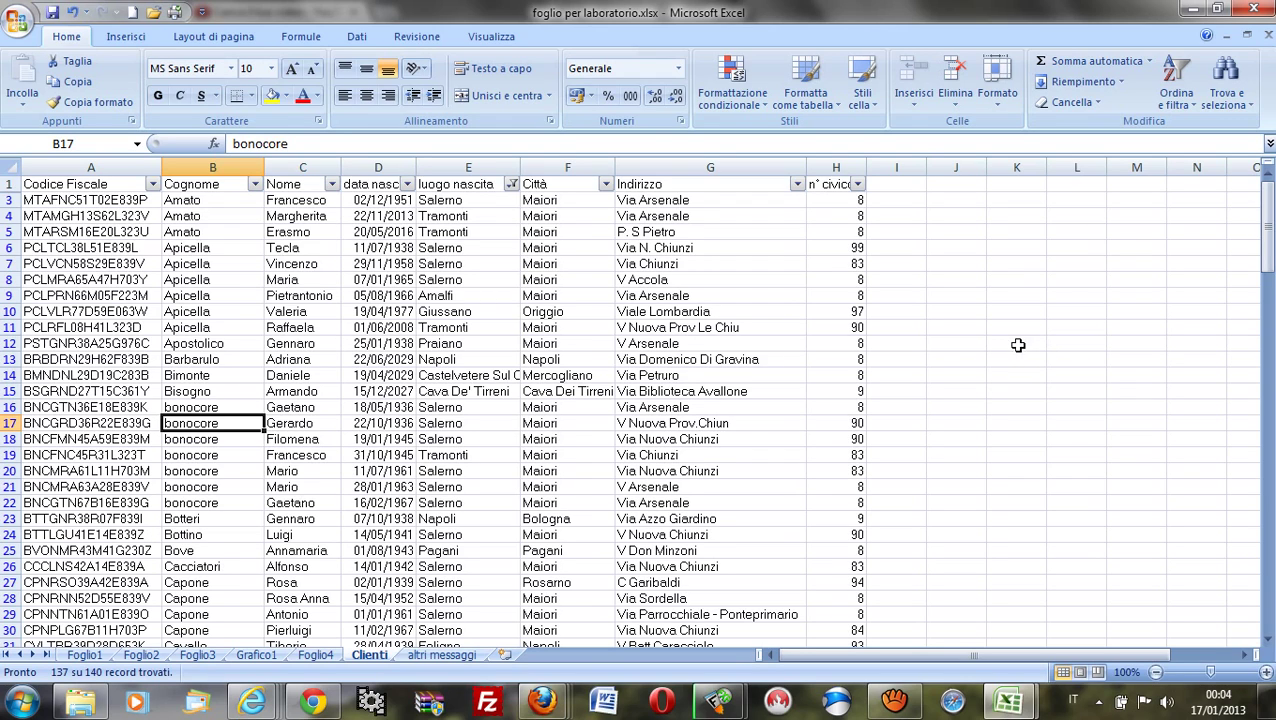
Step: Keep all cities selected and clear the luogo nascita filter to show every row
left_click(407, 185)
key("Escape")
left_click(605, 184)
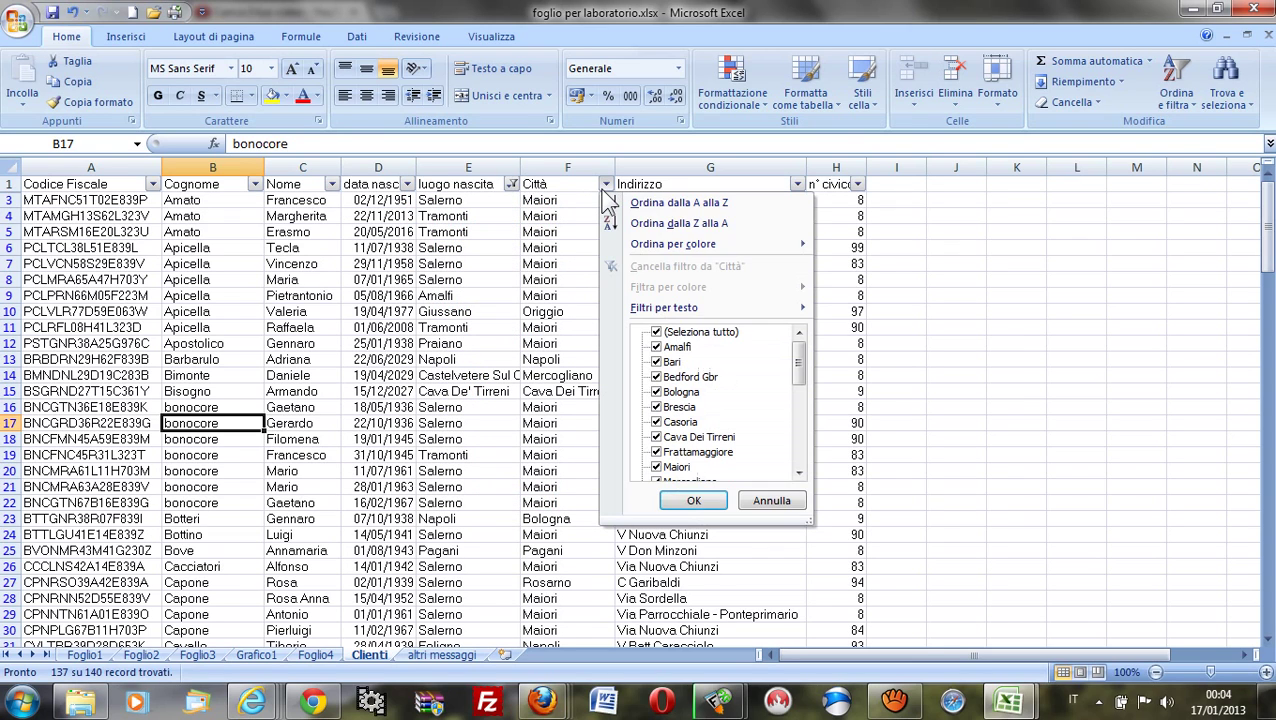
left_click(700, 332)
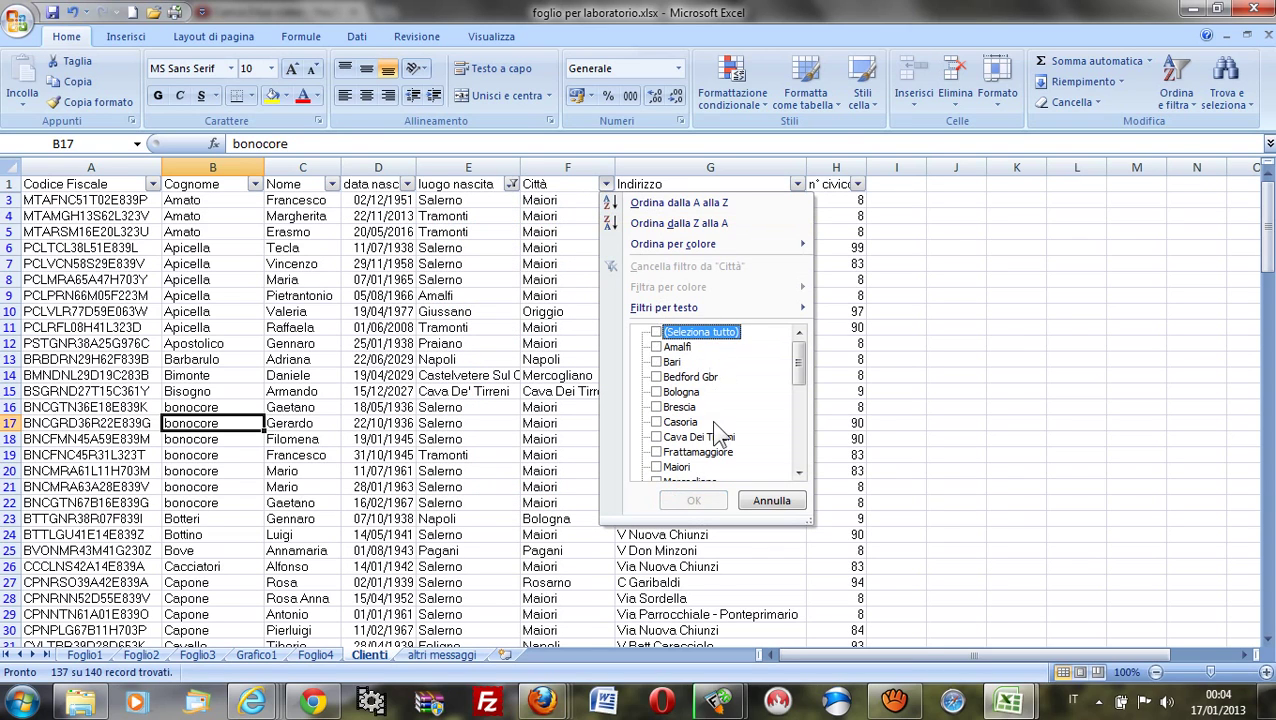
left_click(703, 335)
left_click(693, 500)
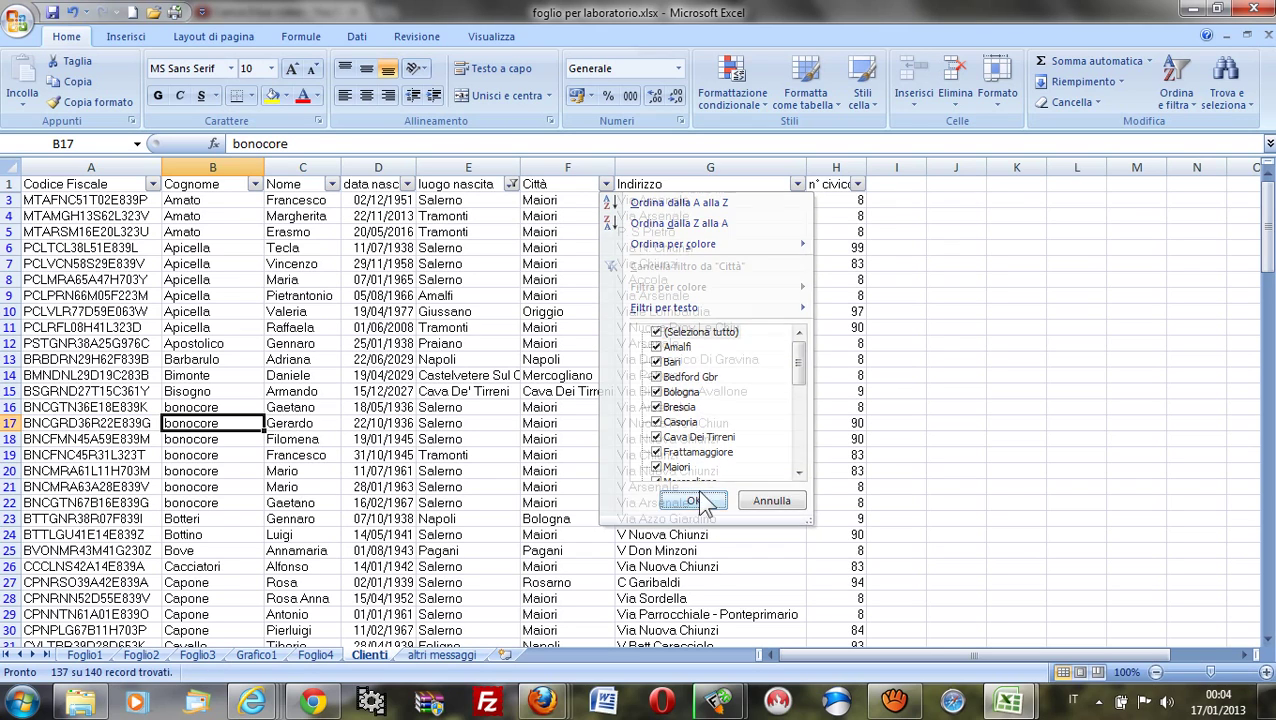
left_click(511, 185)
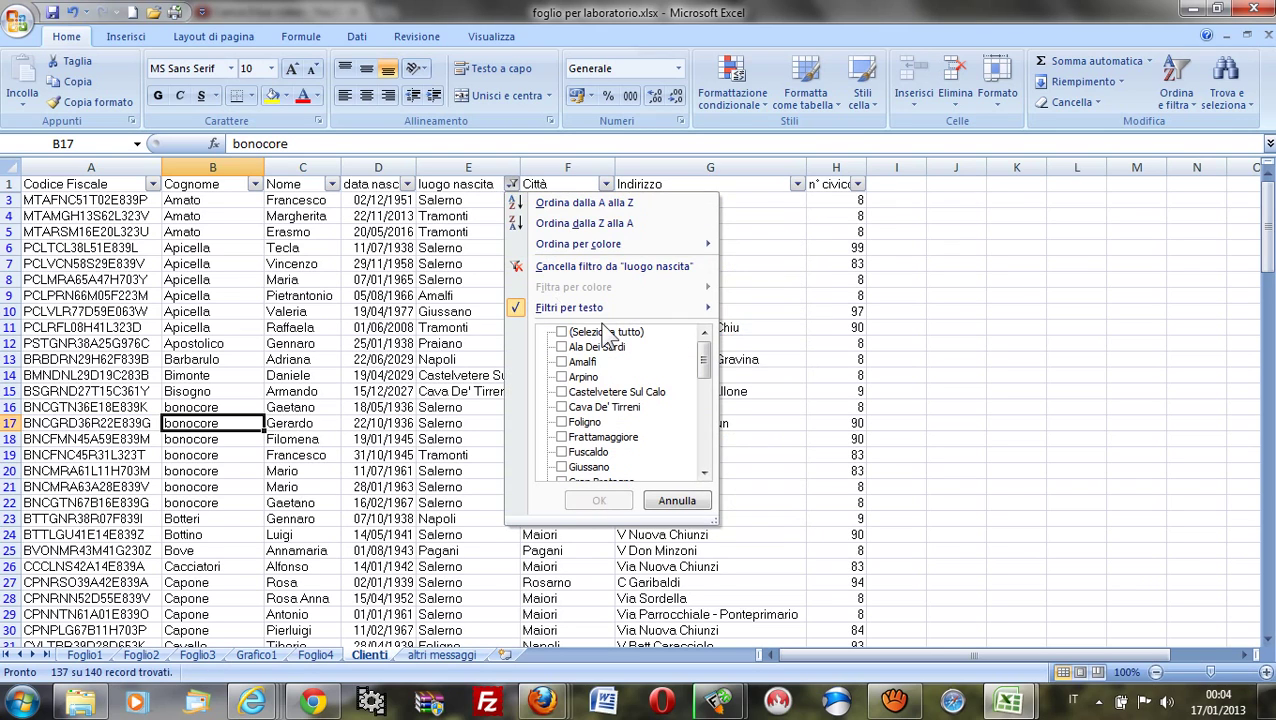
left_click(600, 500)
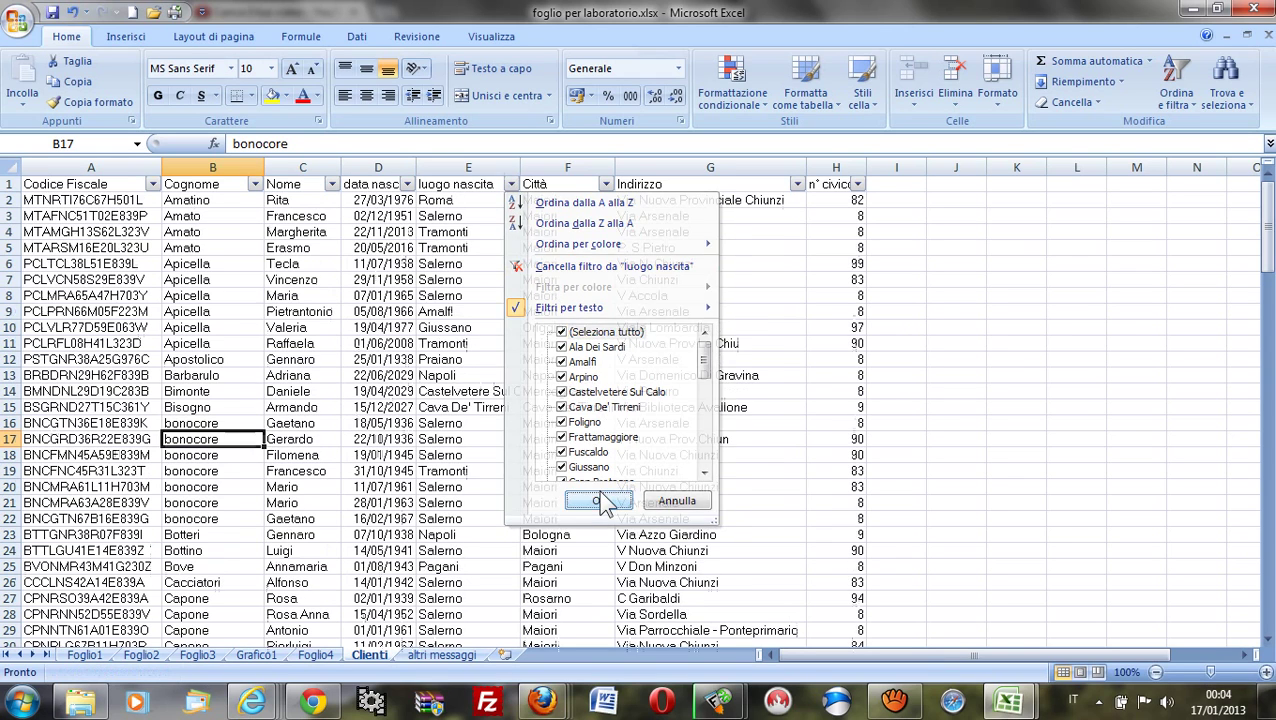
Step: Filter data nascita to dates before 01/01/1970, leaving 101 of 140 records
left_click(408, 185)
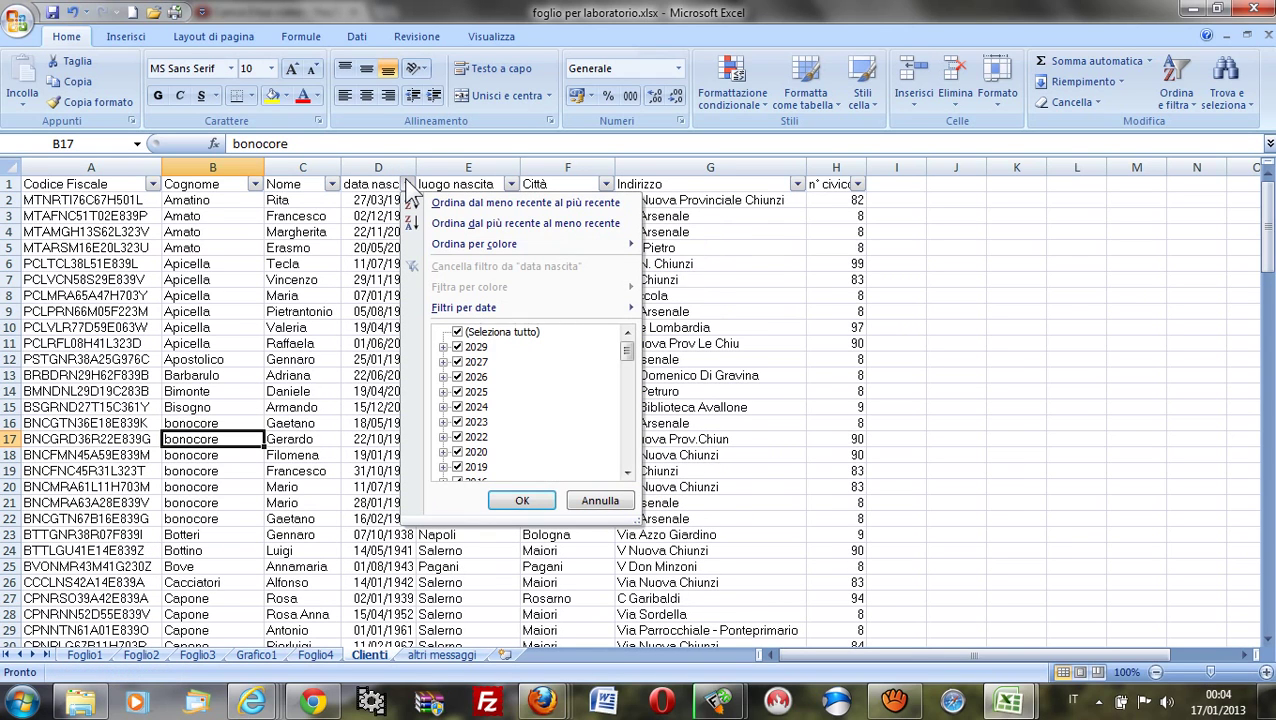
mouse_move(464, 308)
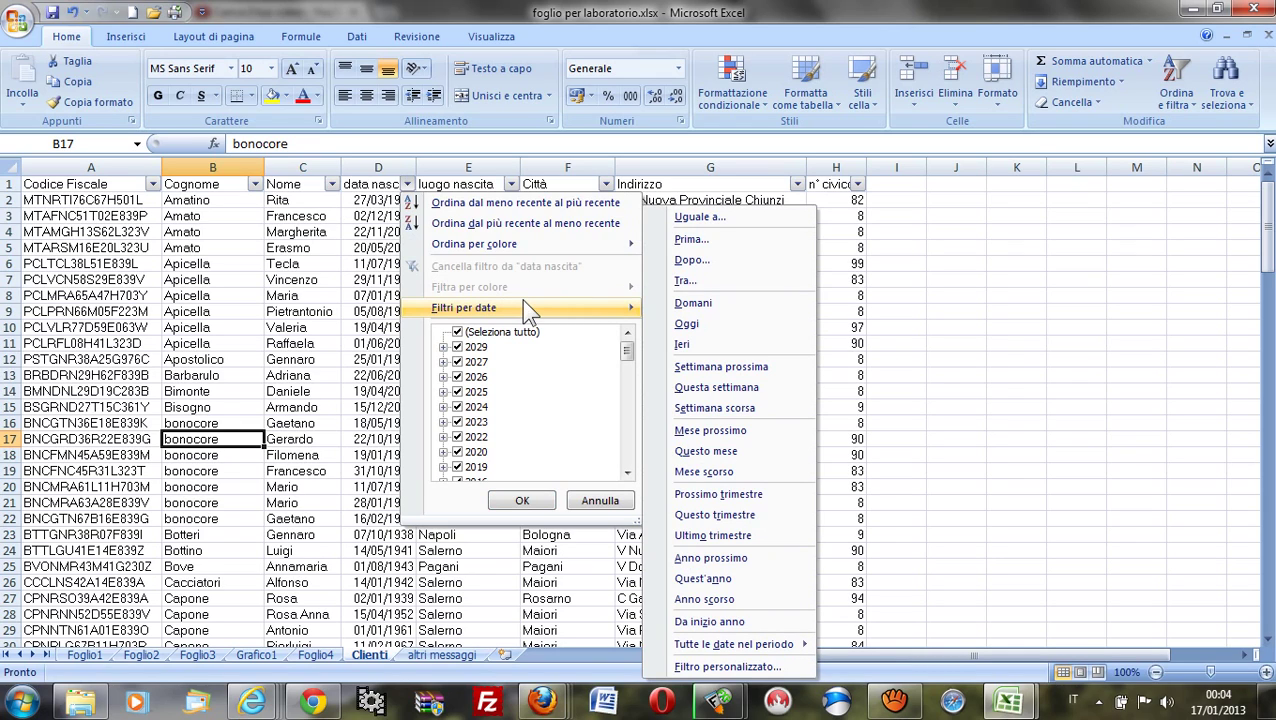
left_click(694, 240)
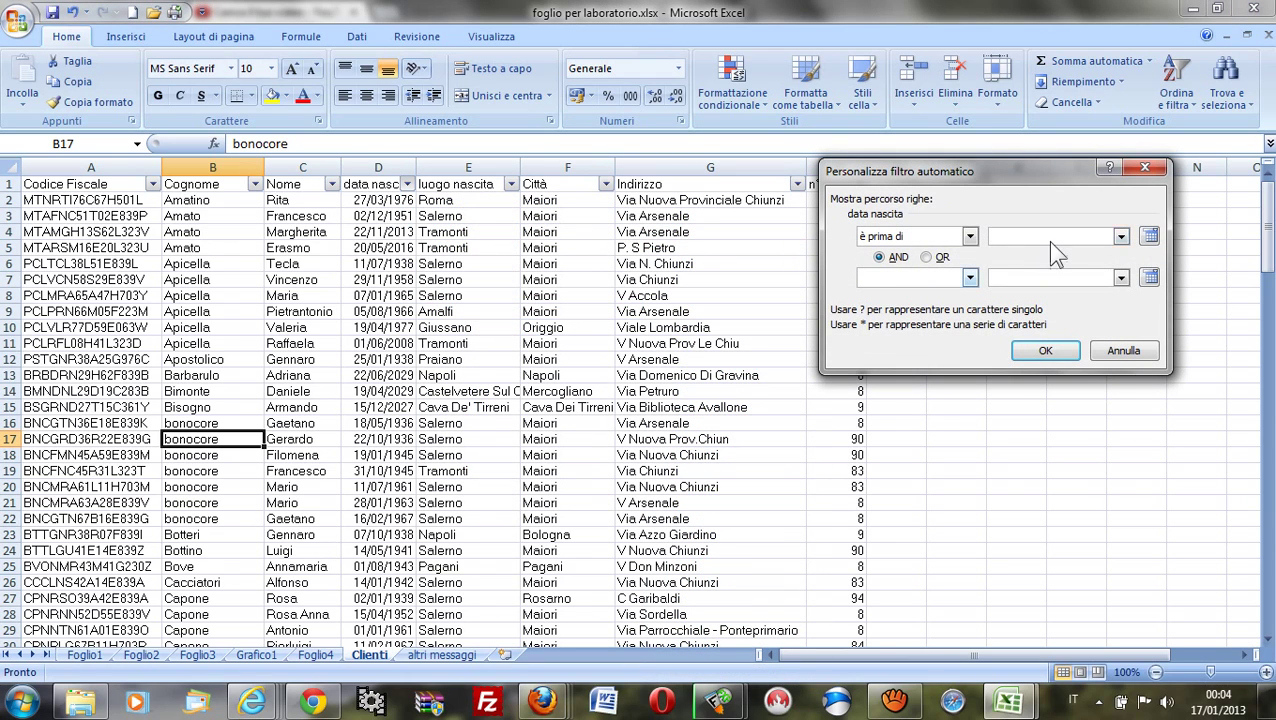
left_click(1149, 236)
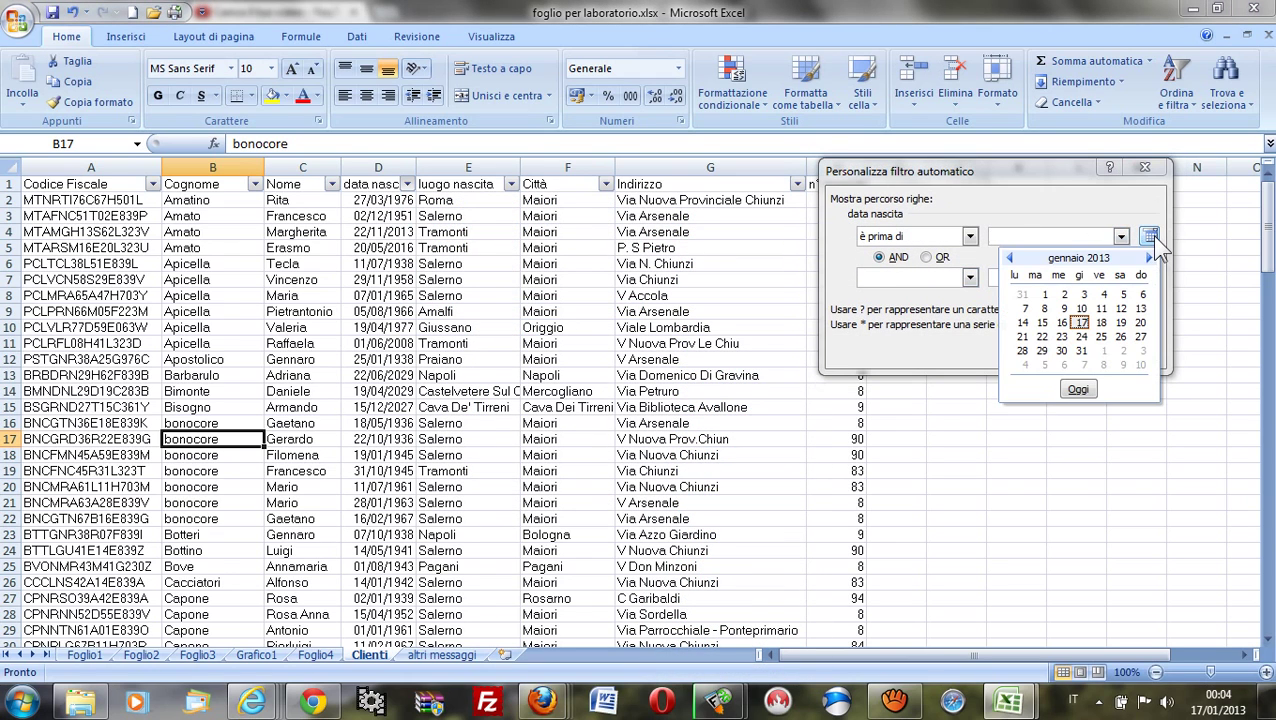
left_click(1150, 236)
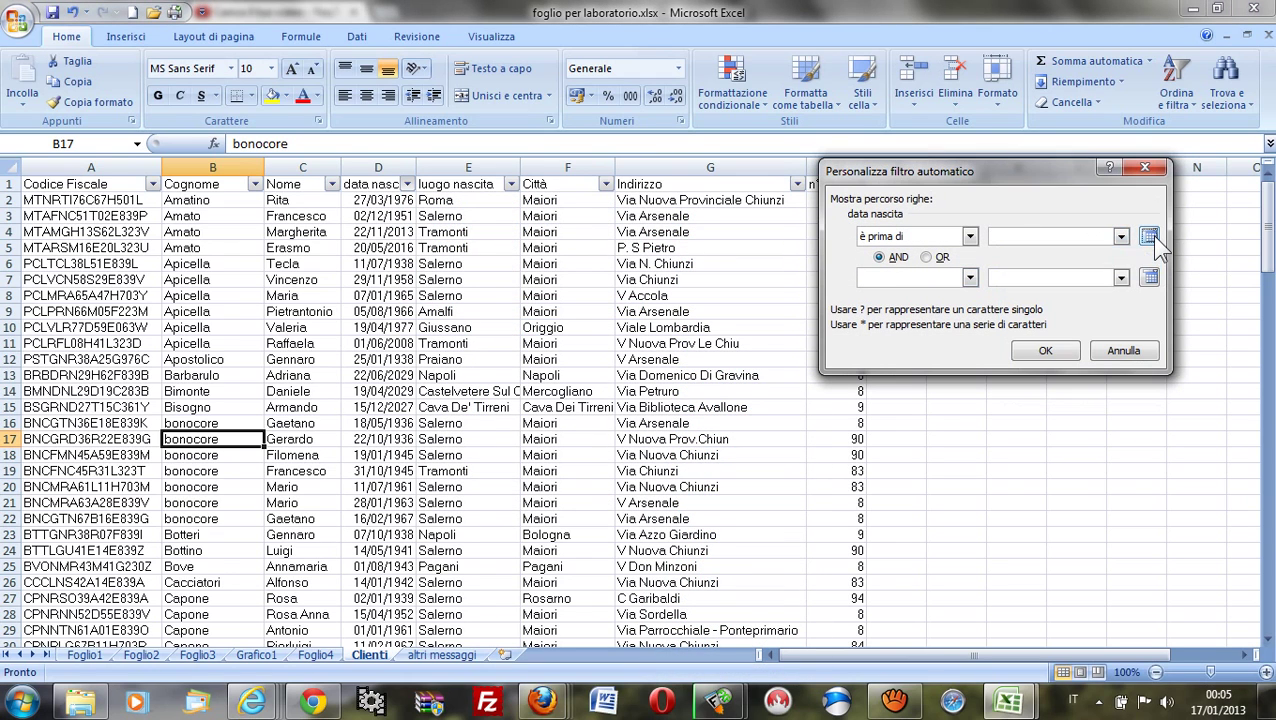
left_click(1078, 233)
type("0")
type("1/01")
type("/19")
type("70")
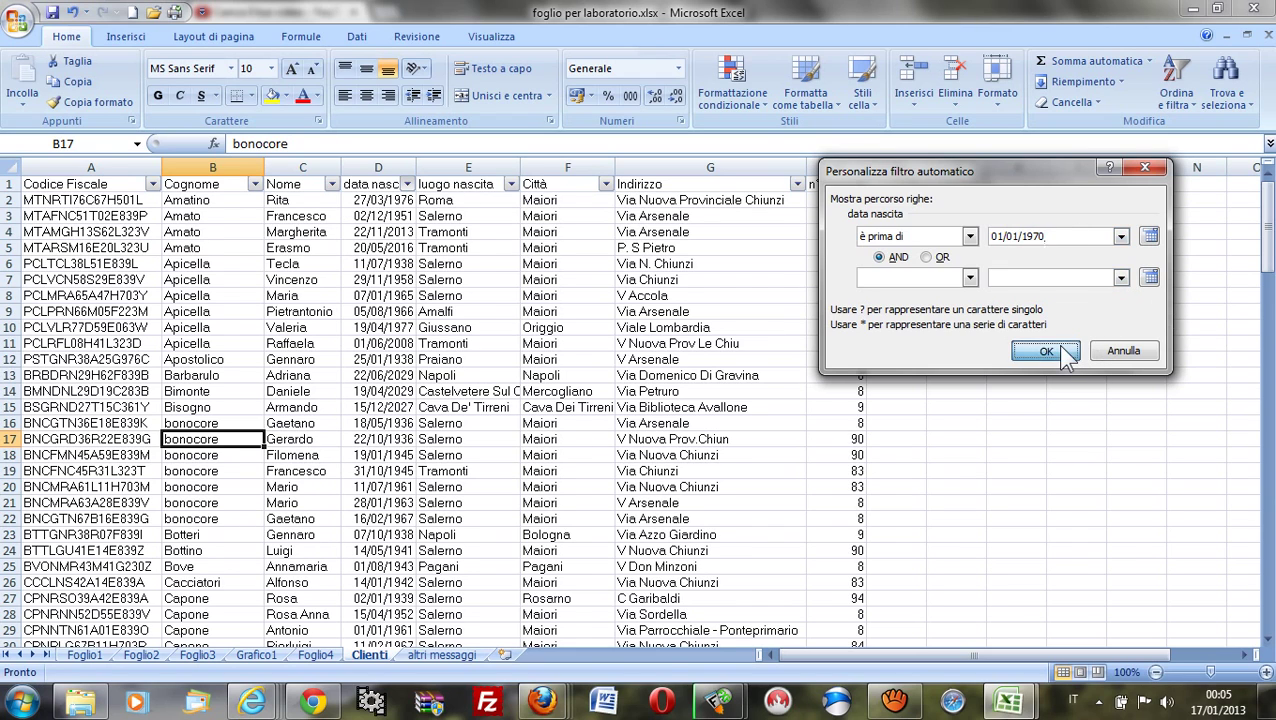
left_click(1045, 349)
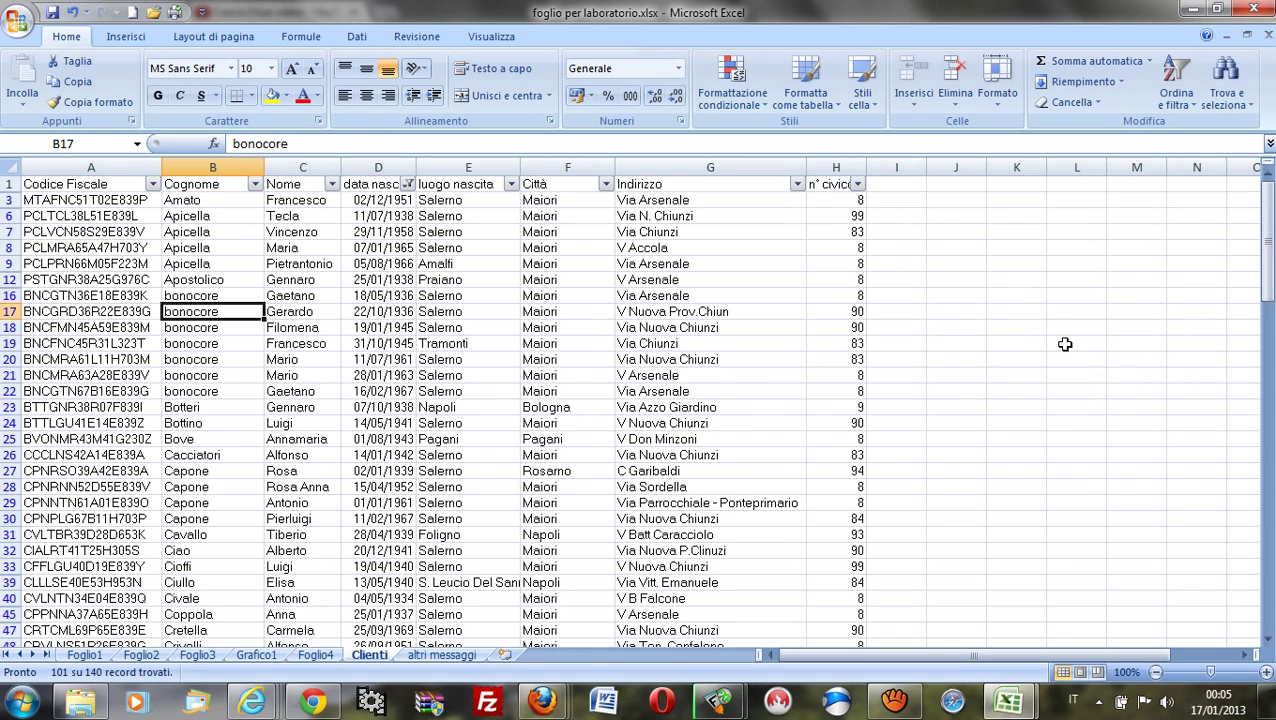
Step: Switch to esercitazione.xls, delete the failing-subjects count in C12, and dismiss the avast popup
left_click(1010, 704)
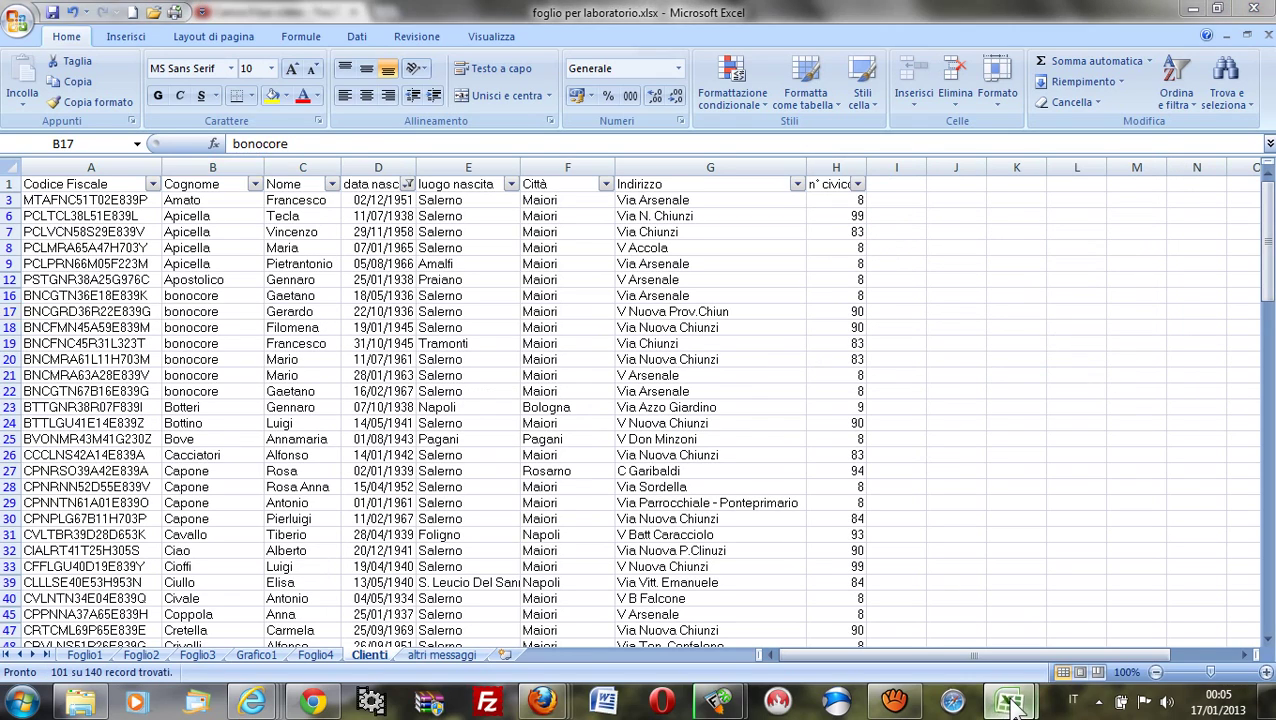
mouse_move(1111, 595)
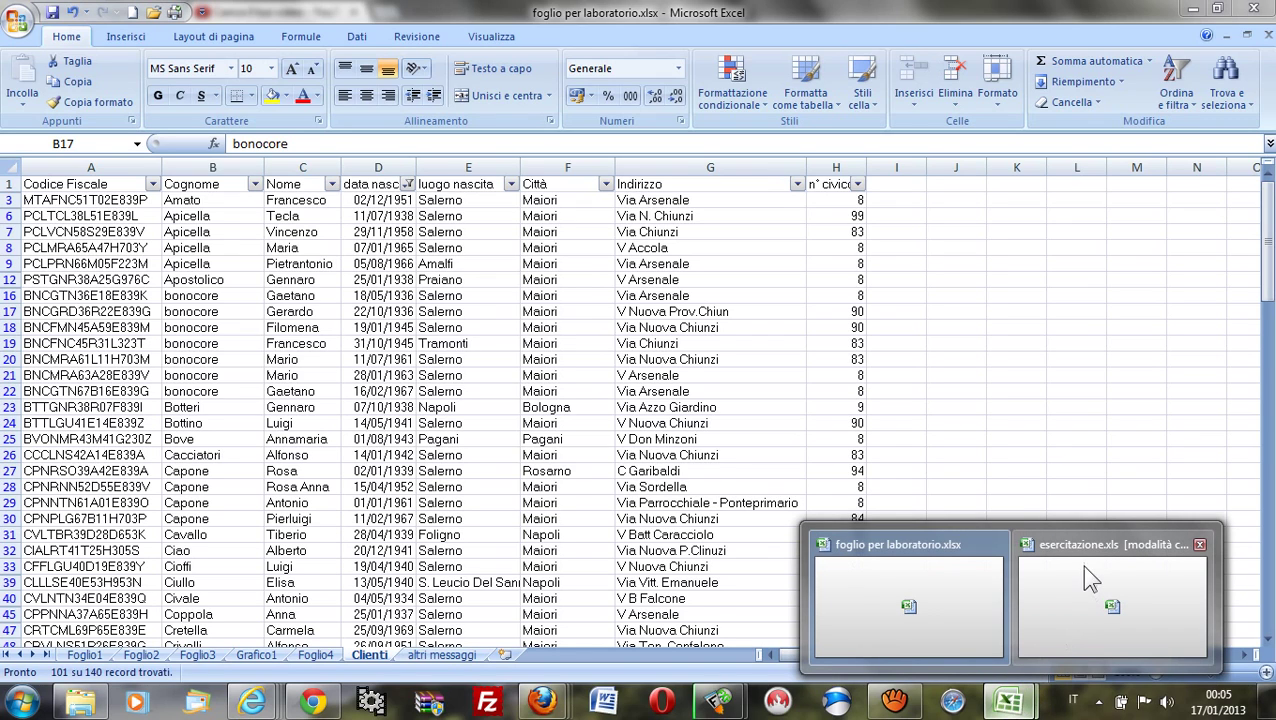
left_click(1078, 550)
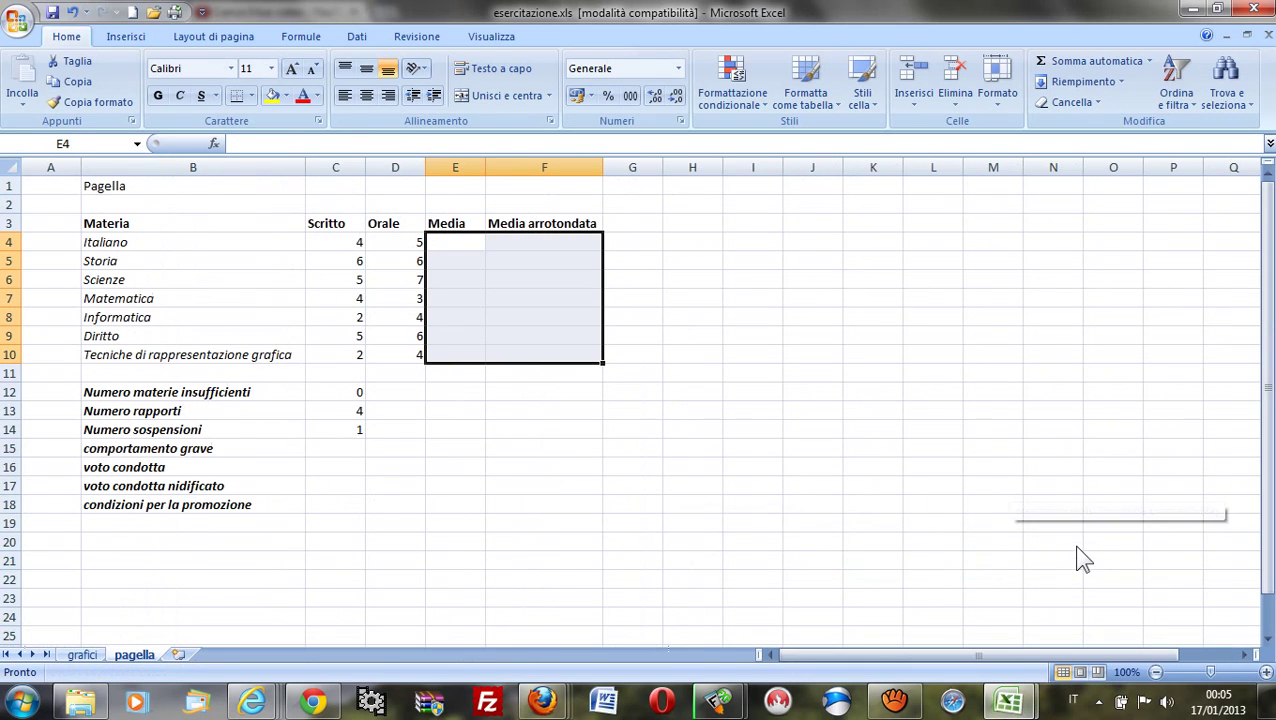
left_click(315, 391)
key("Delete")
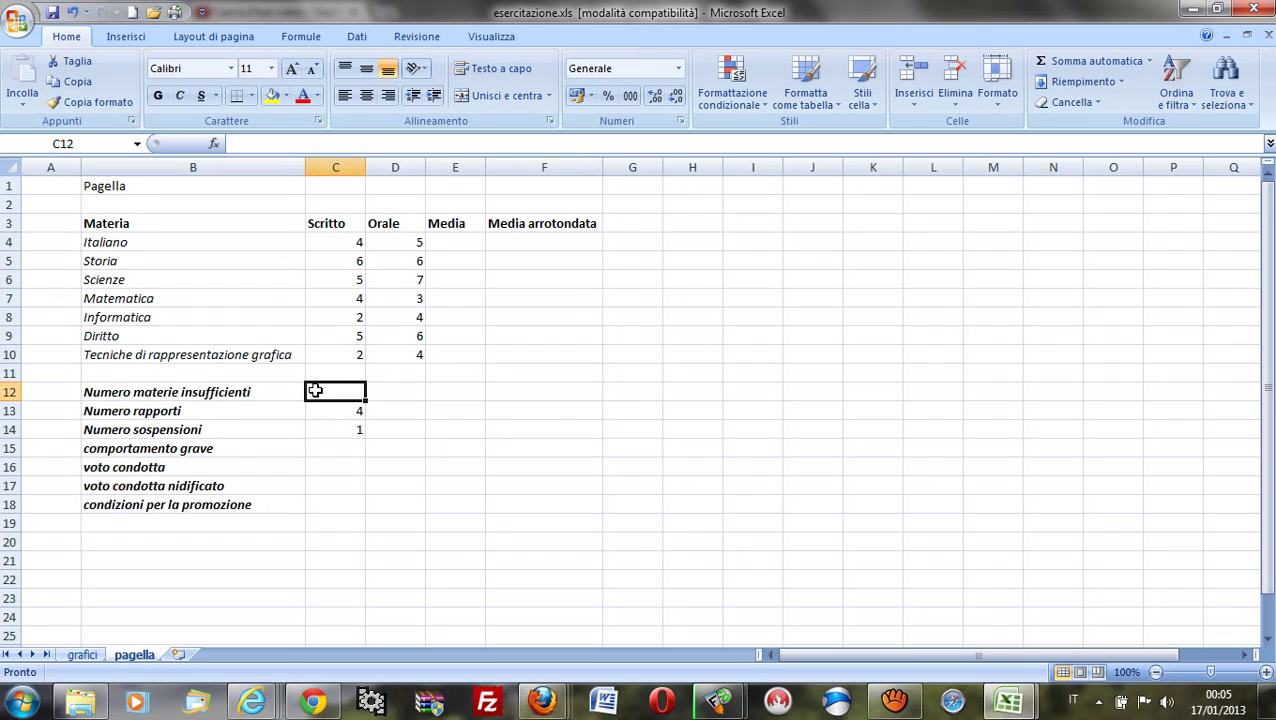
left_click(632, 432)
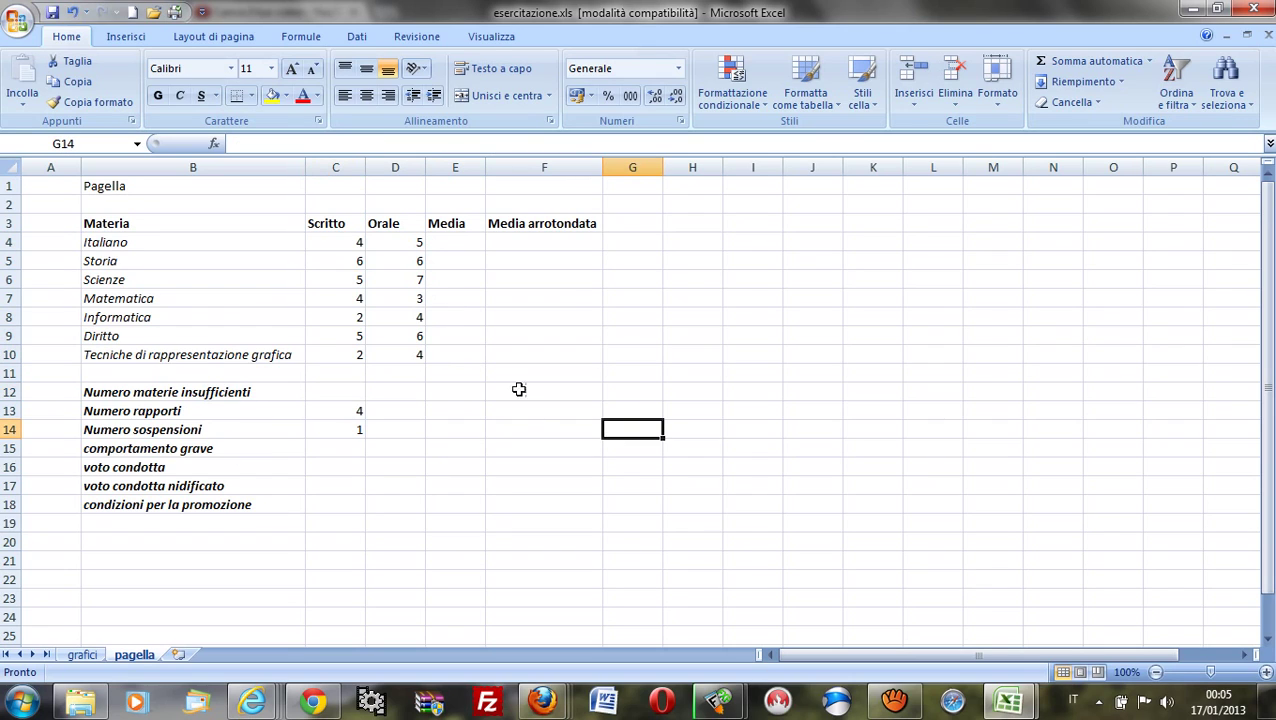
left_click(455, 247)
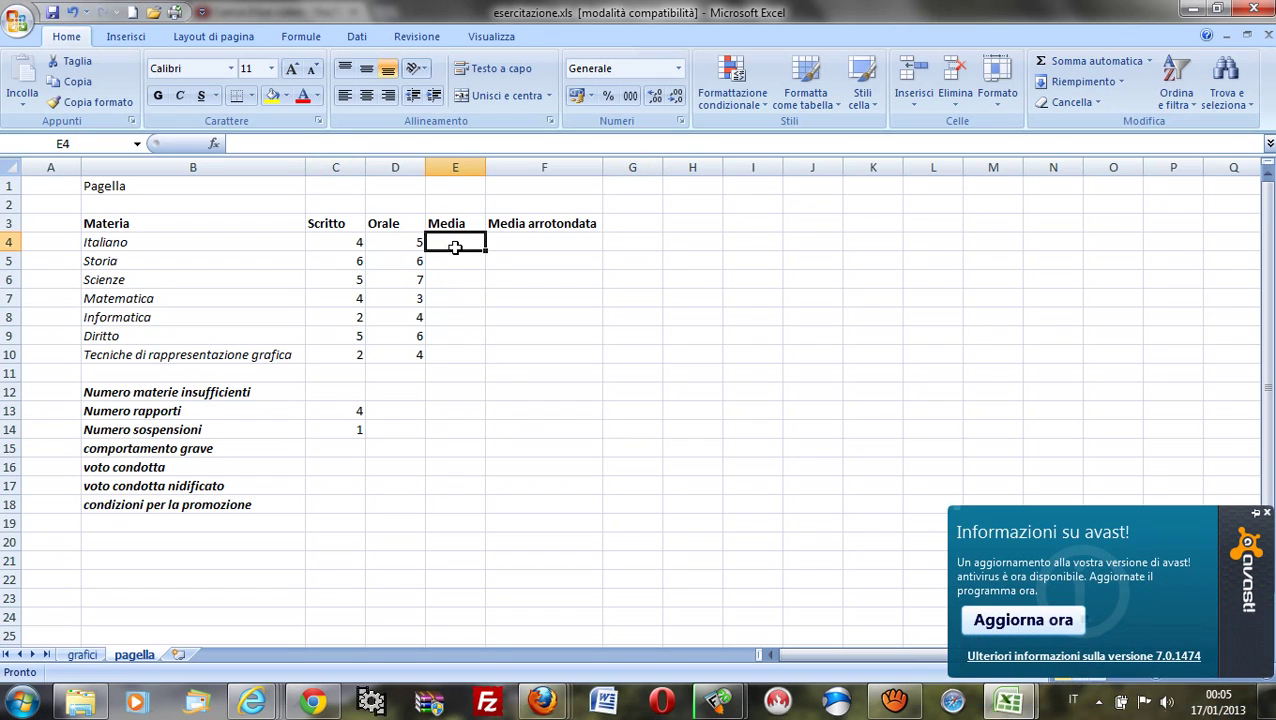
left_click(1266, 514)
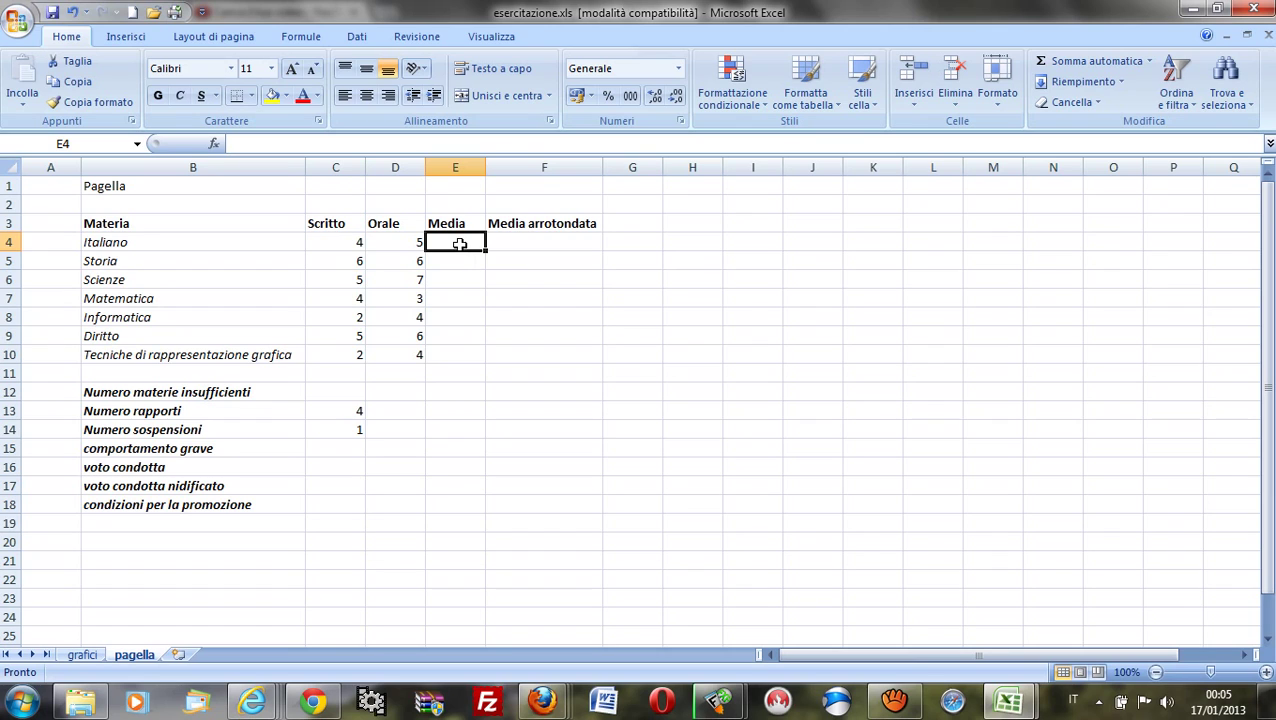
Step: Enter =MEDIA(C4:D4) in E4 and fill it down to E10 for all seven subjects
type("=")
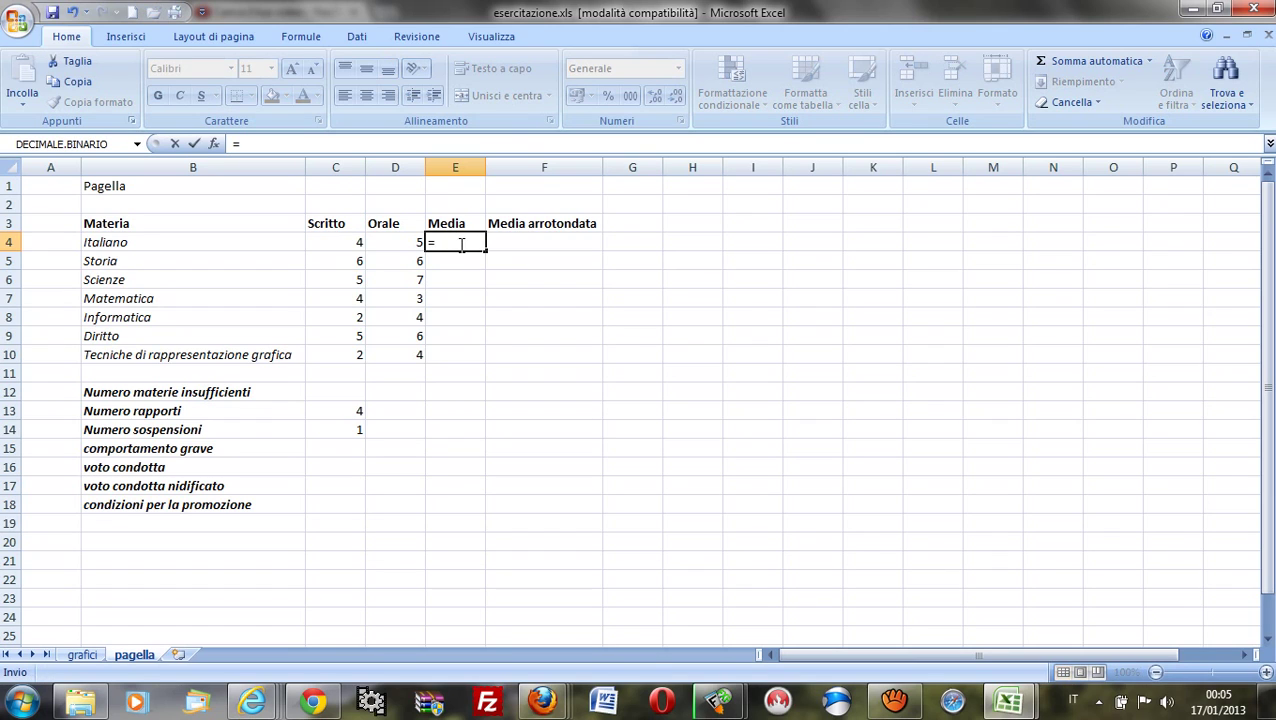
type("media(")
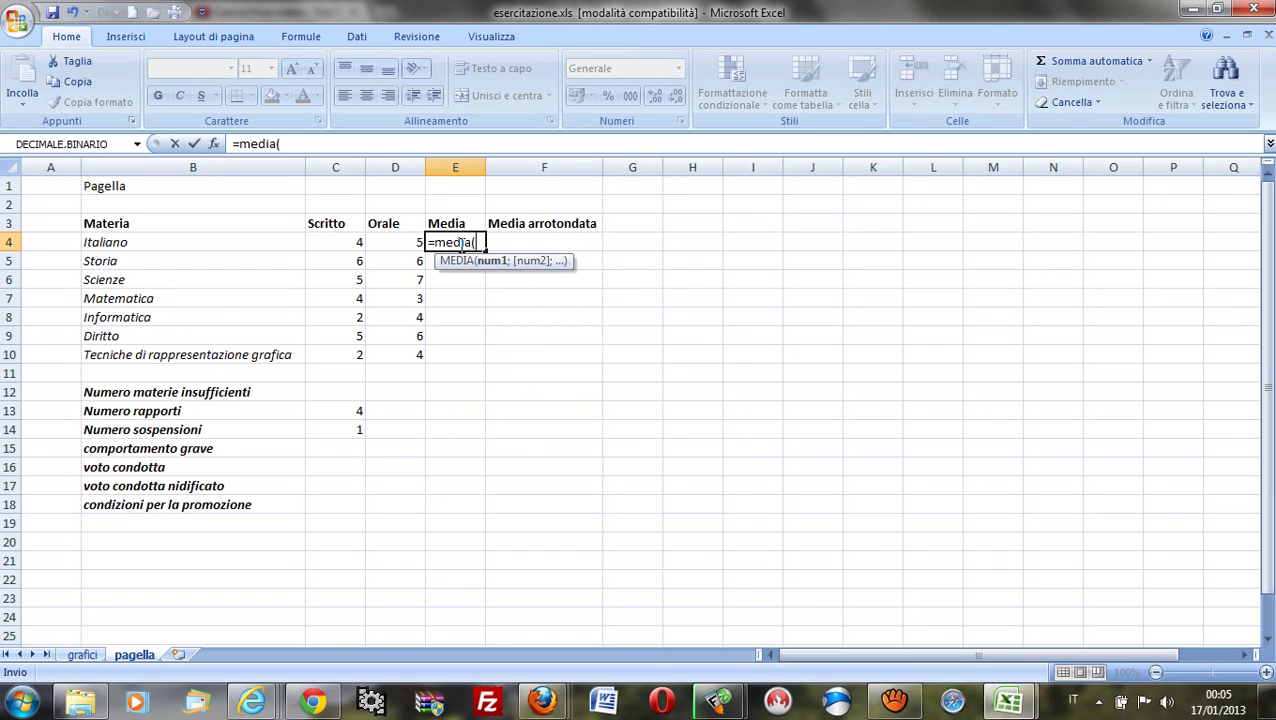
left_click_drag(336, 242, 409, 244)
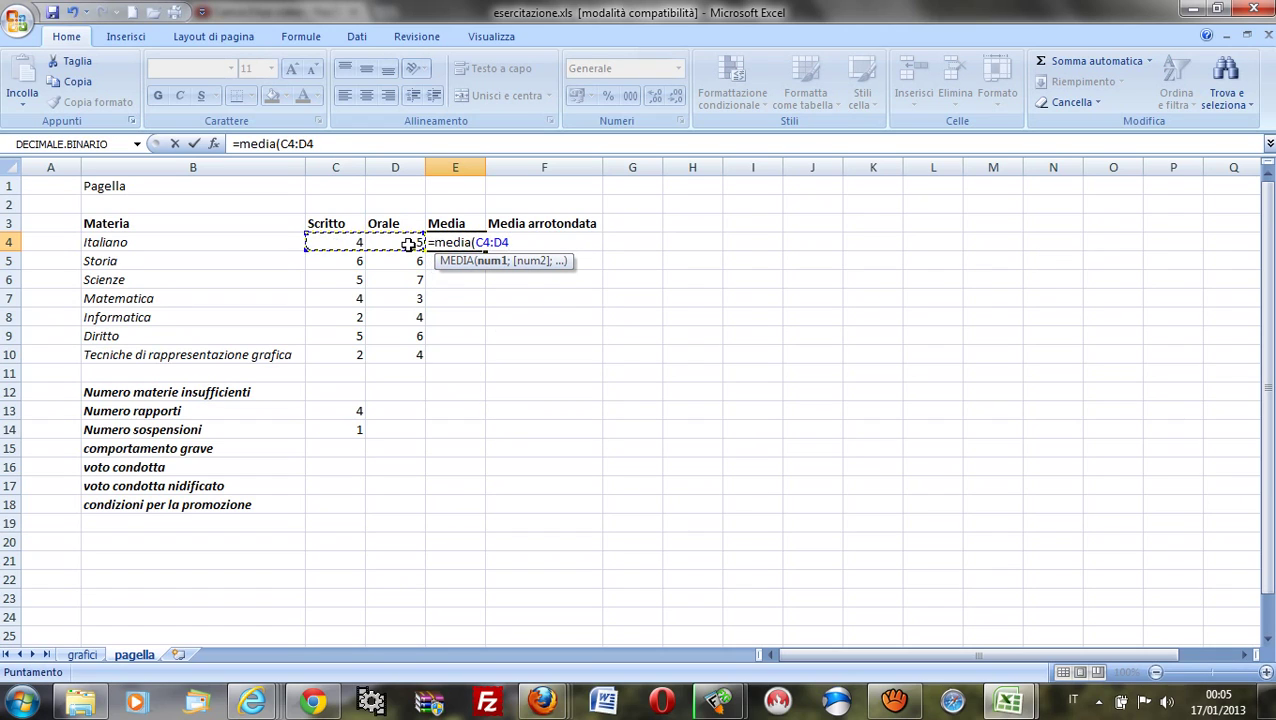
type(")")
key("Return")
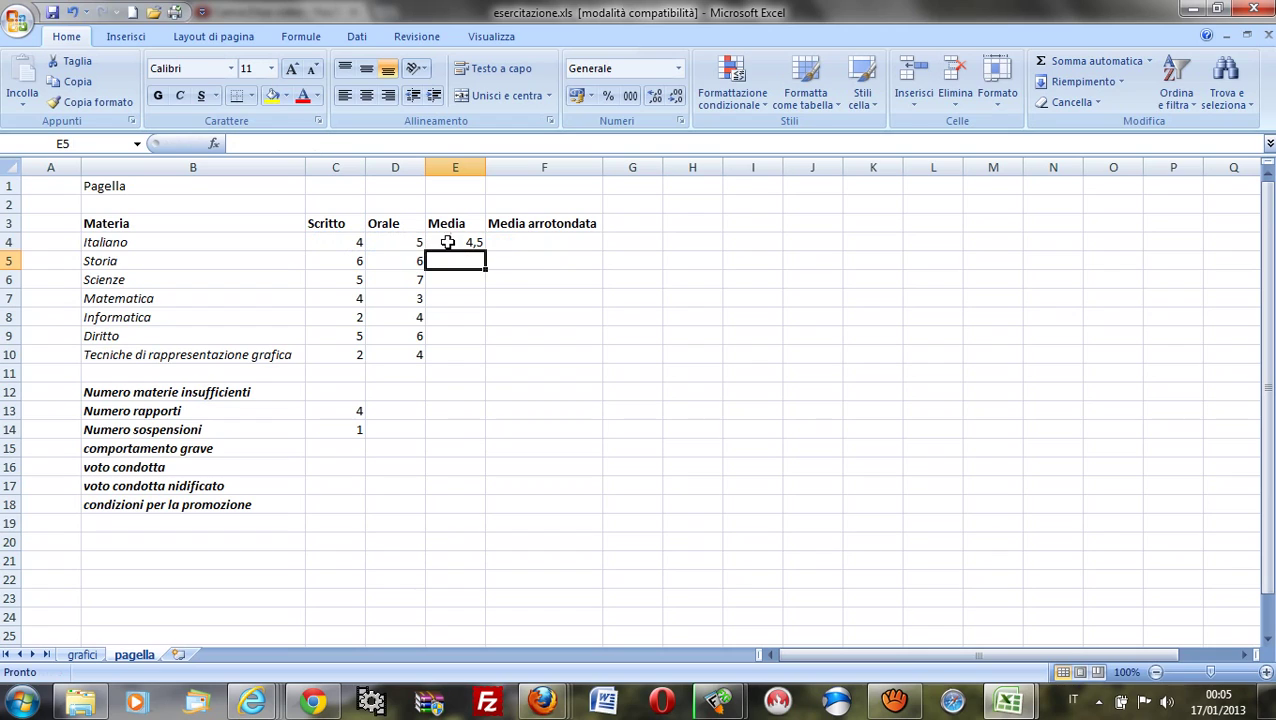
left_click(447, 242)
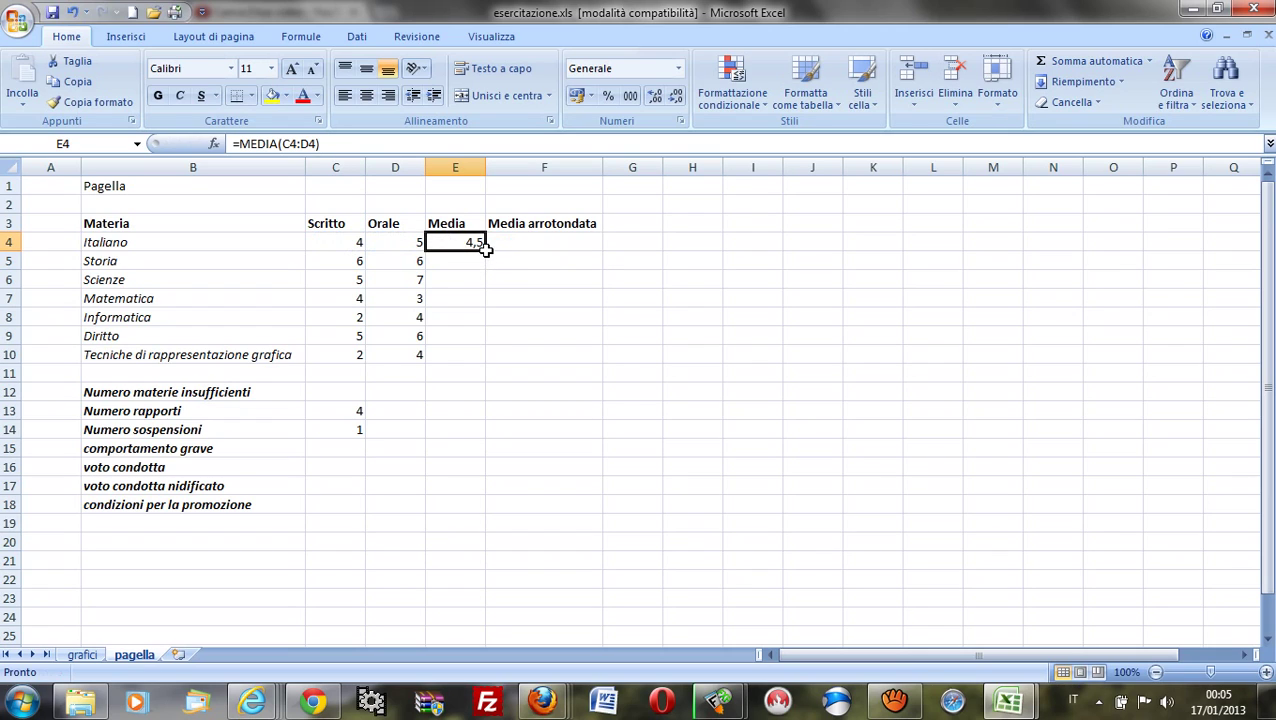
left_click_drag(485, 249, 492, 360)
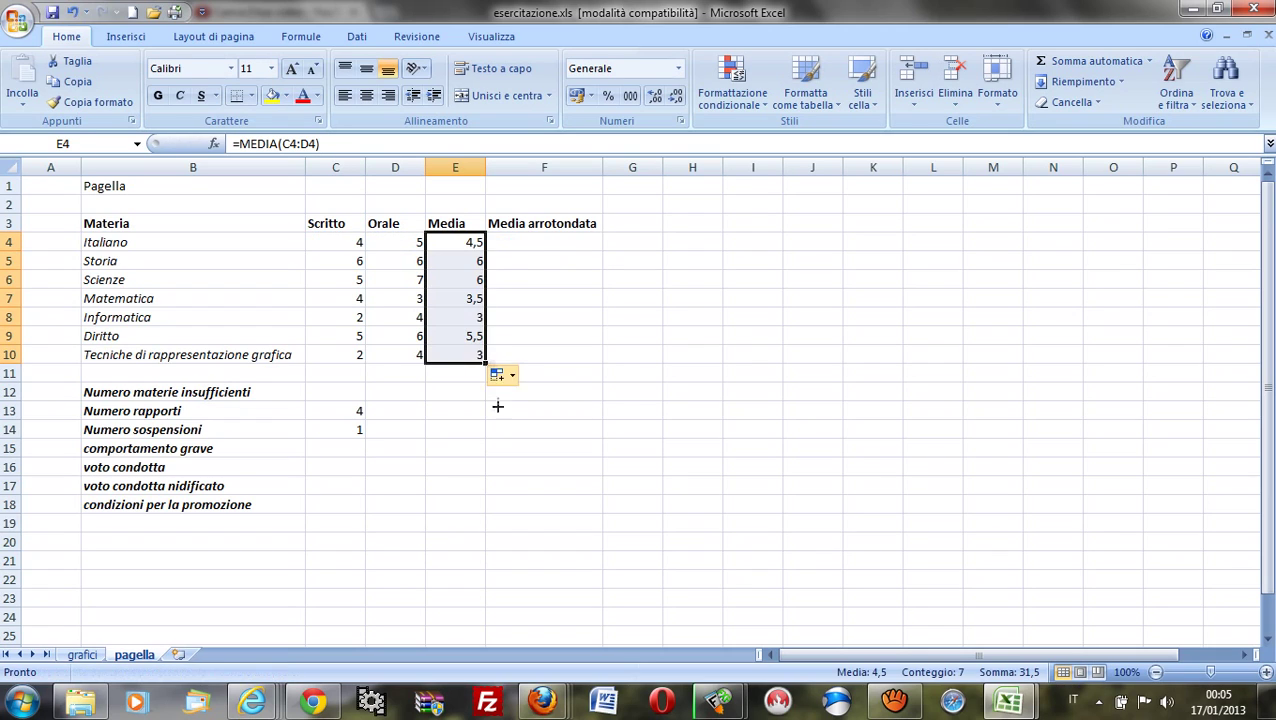
left_click(544, 247)
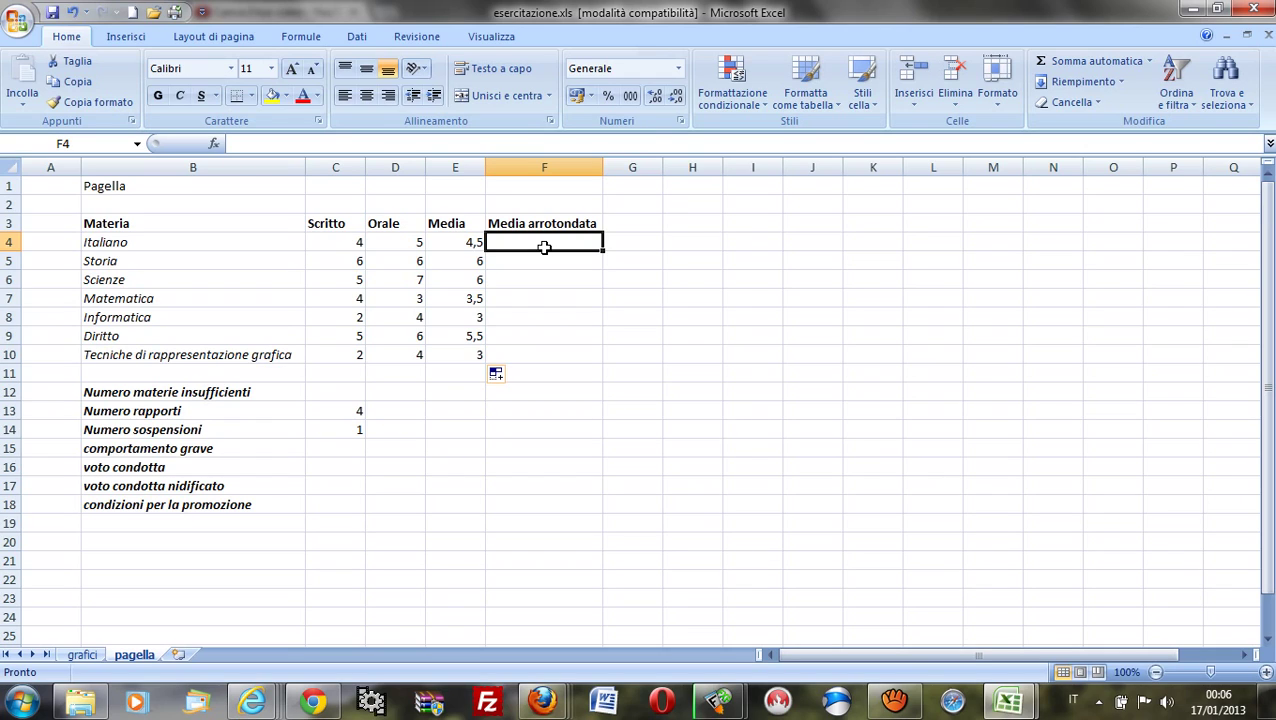
Step: Switch to the Formule ribbon to browse functions by category
left_click(302, 37)
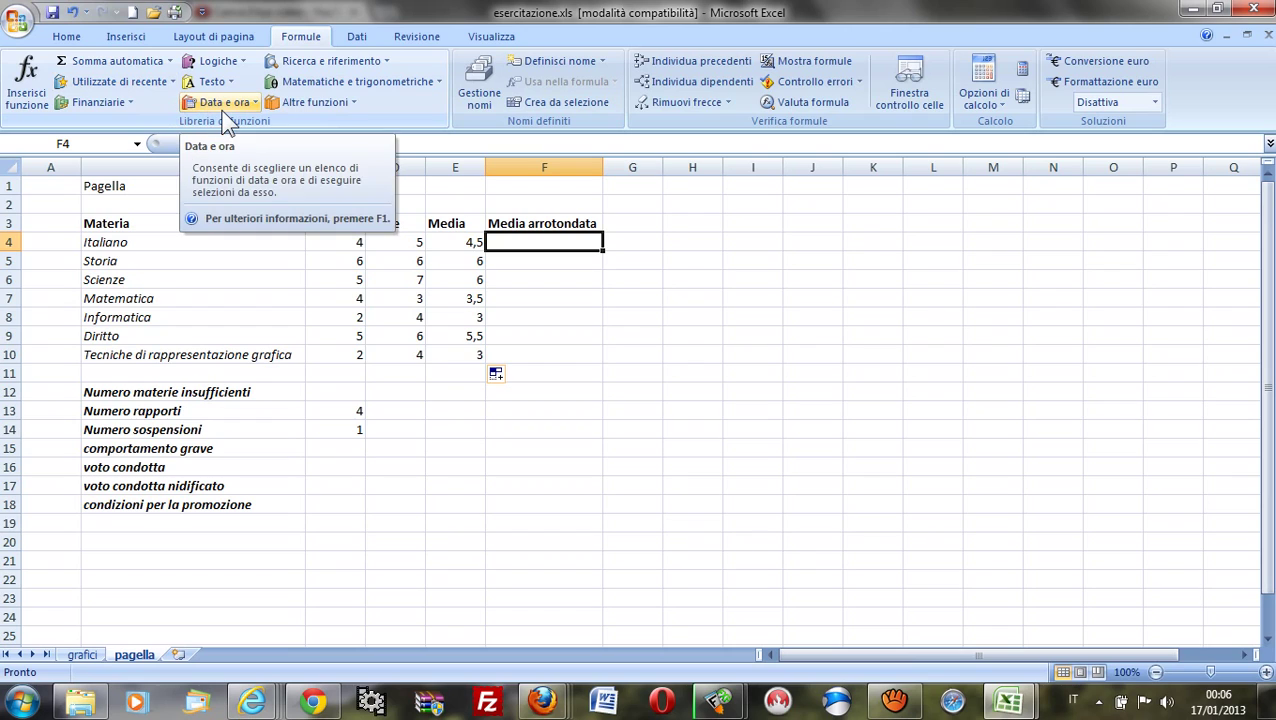
left_click(434, 86)
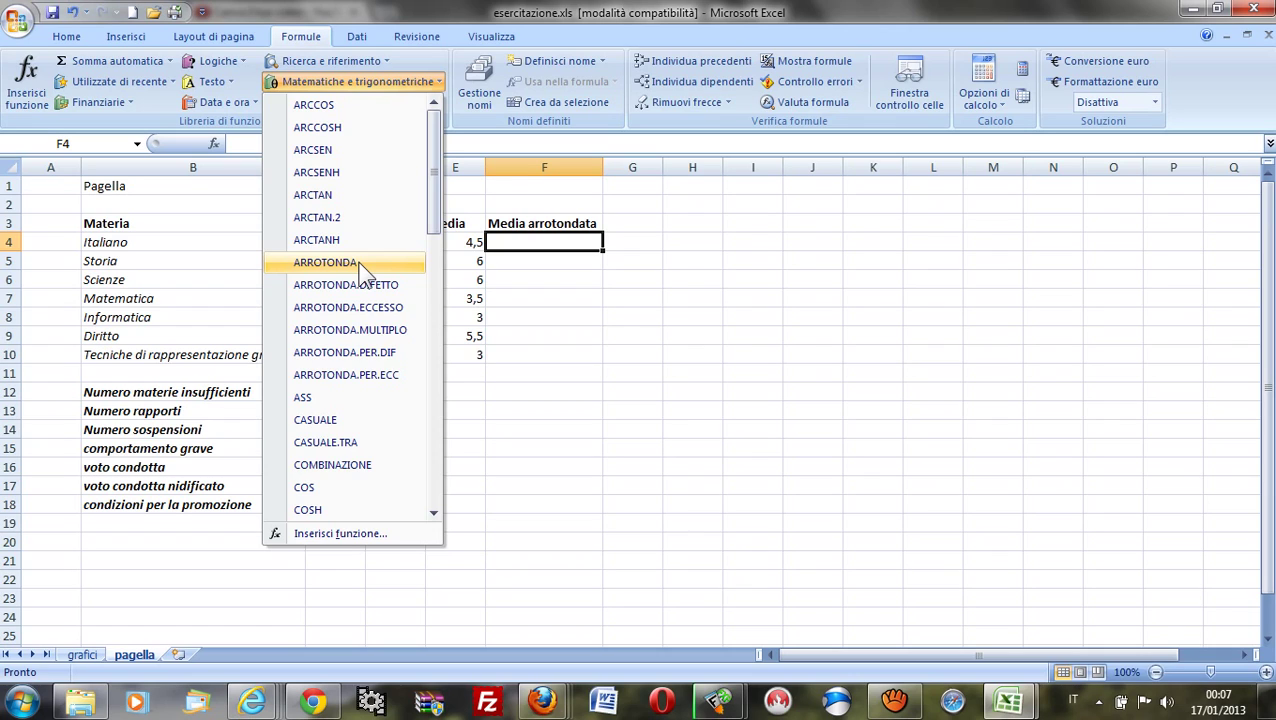
key("Escape")
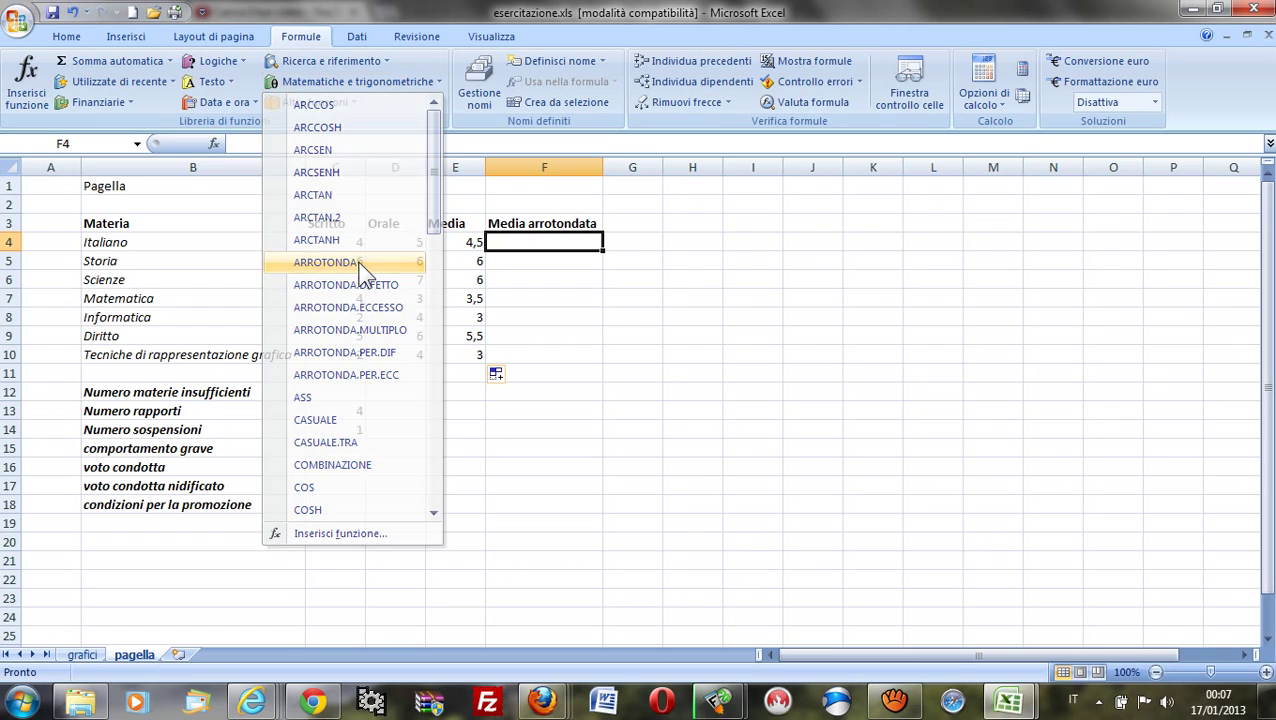
left_click(344, 78)
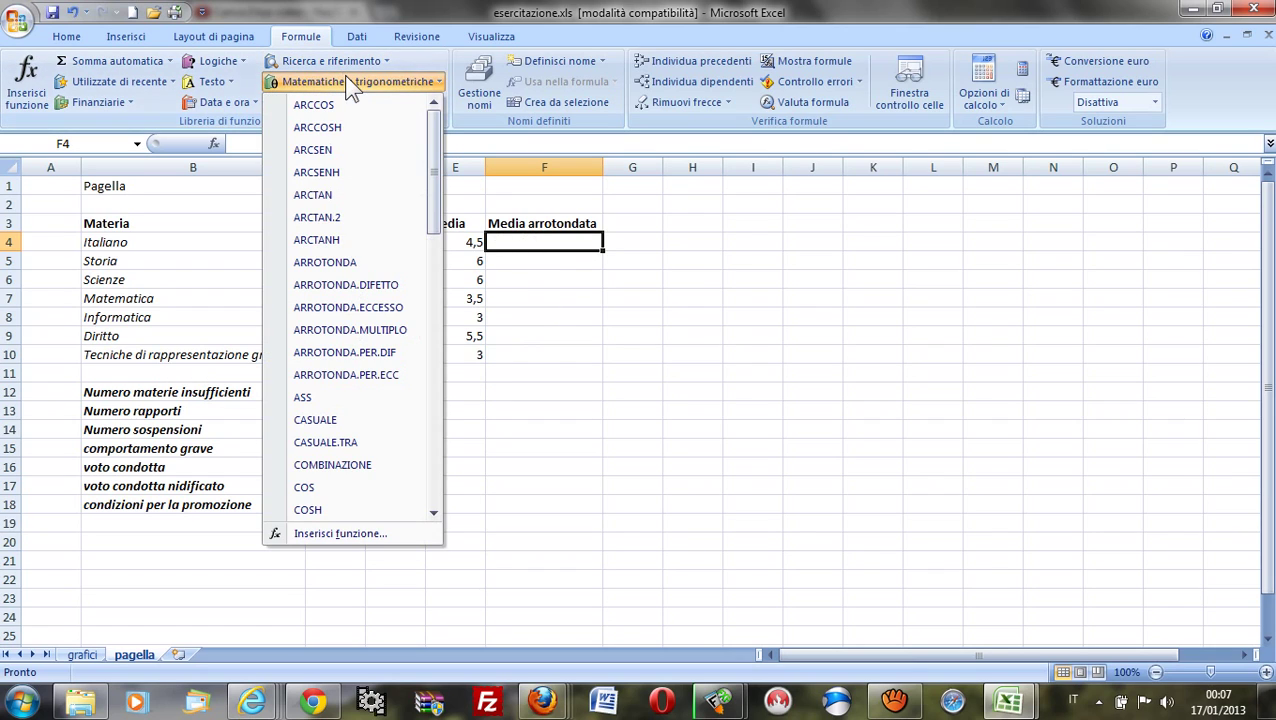
left_click(360, 265)
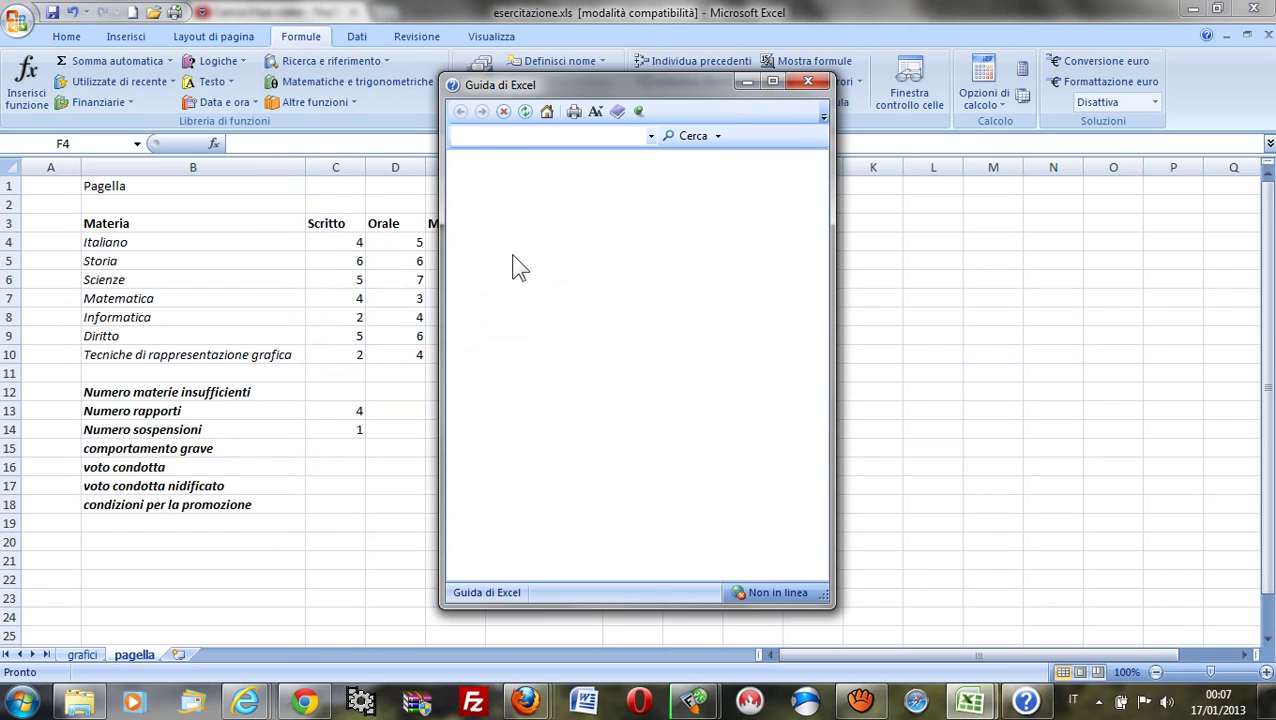
left_click(810, 83)
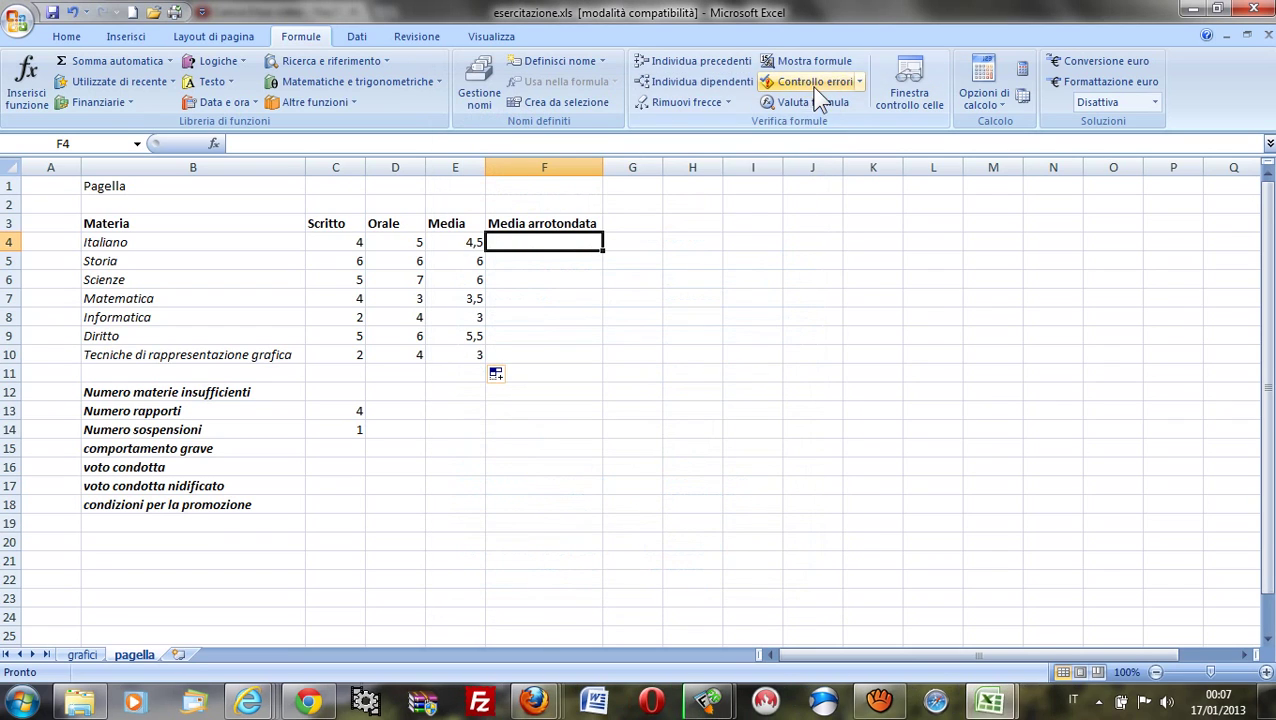
Step: Insert ARROTONDA into F4 from the Math & Trig list, viewing and closing its help page
left_click(330, 81)
left_click(352, 258)
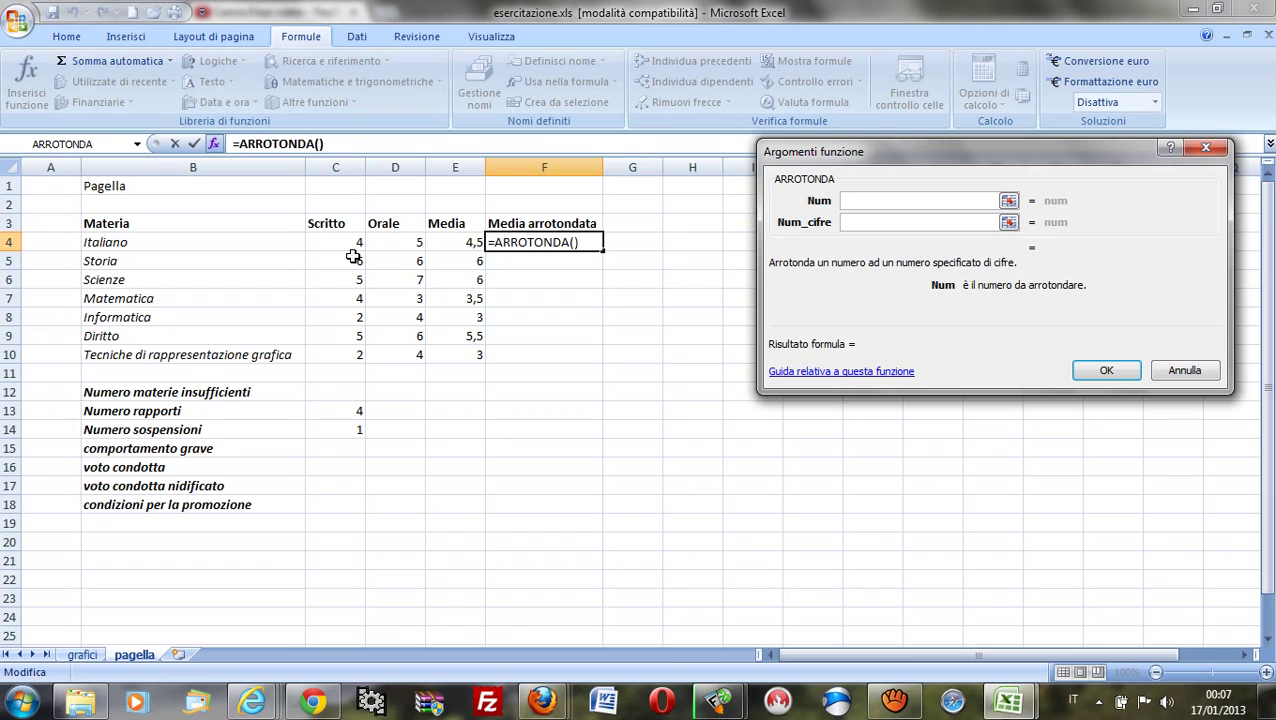
left_click(841, 374)
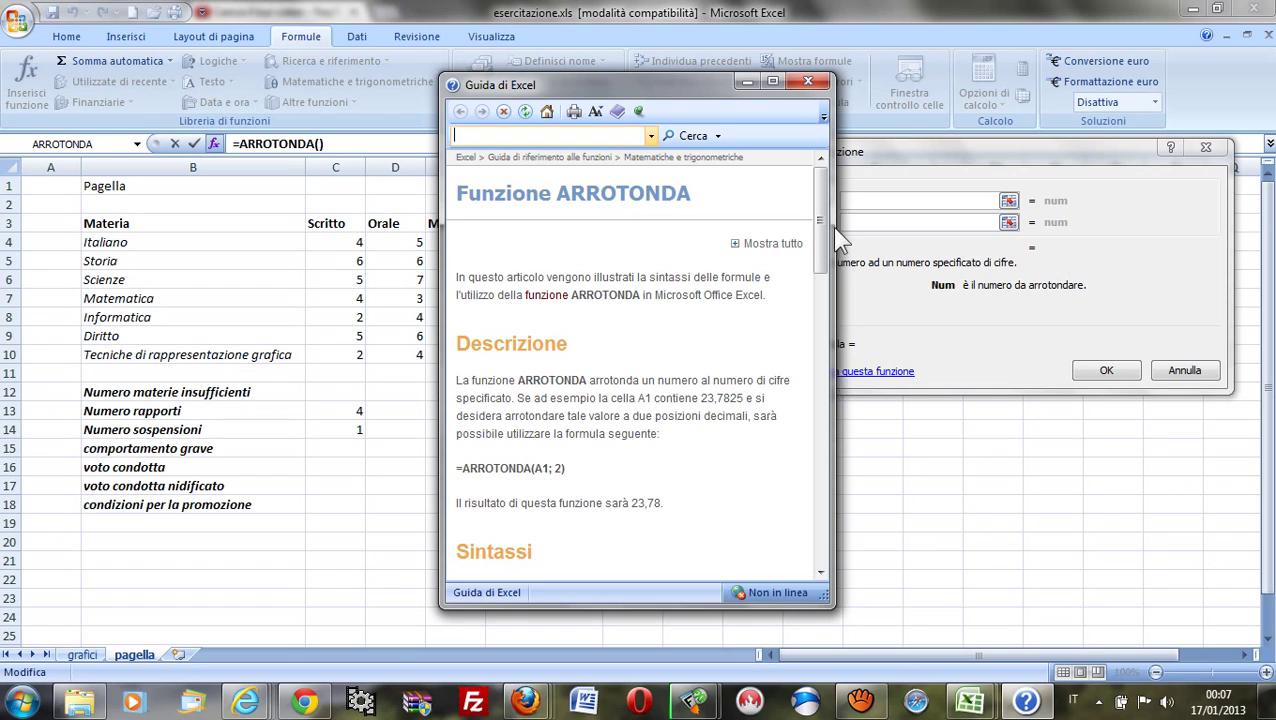
left_click(810, 82)
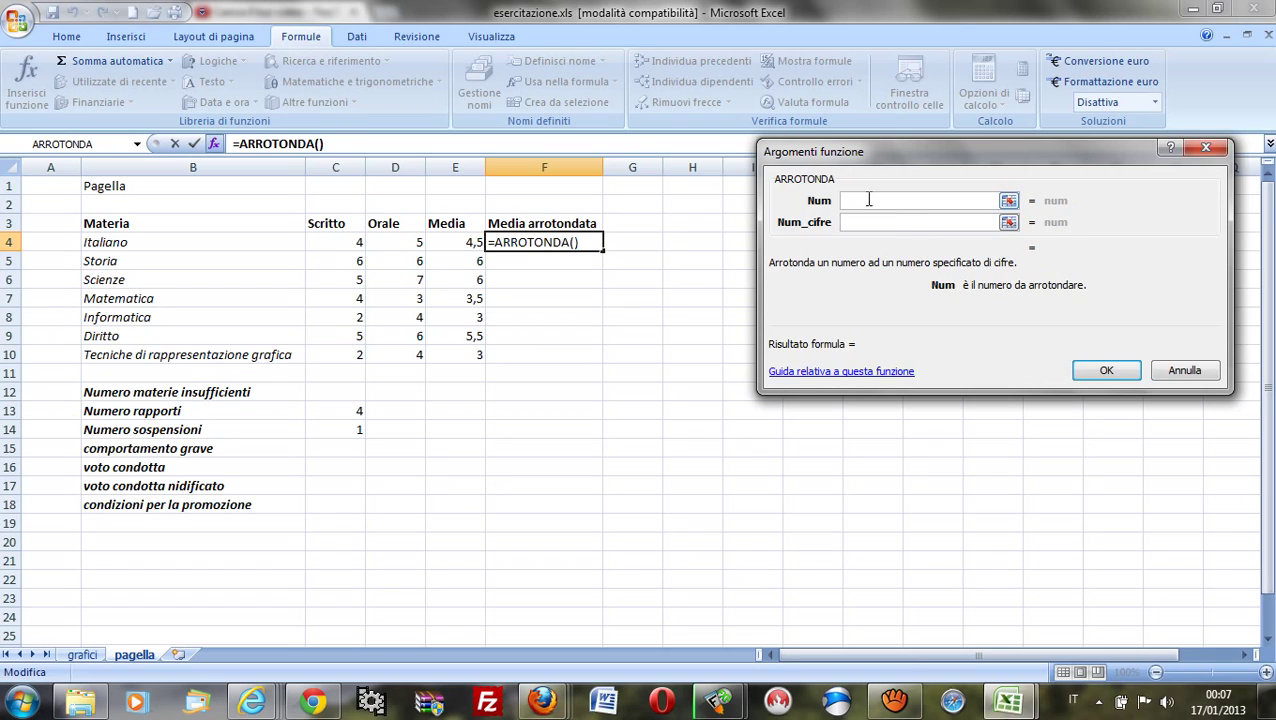
Step: Round E4 to 0 digits with =ARROTONDA(E4;0) in F4 and copy it down to F10
left_click(460, 243)
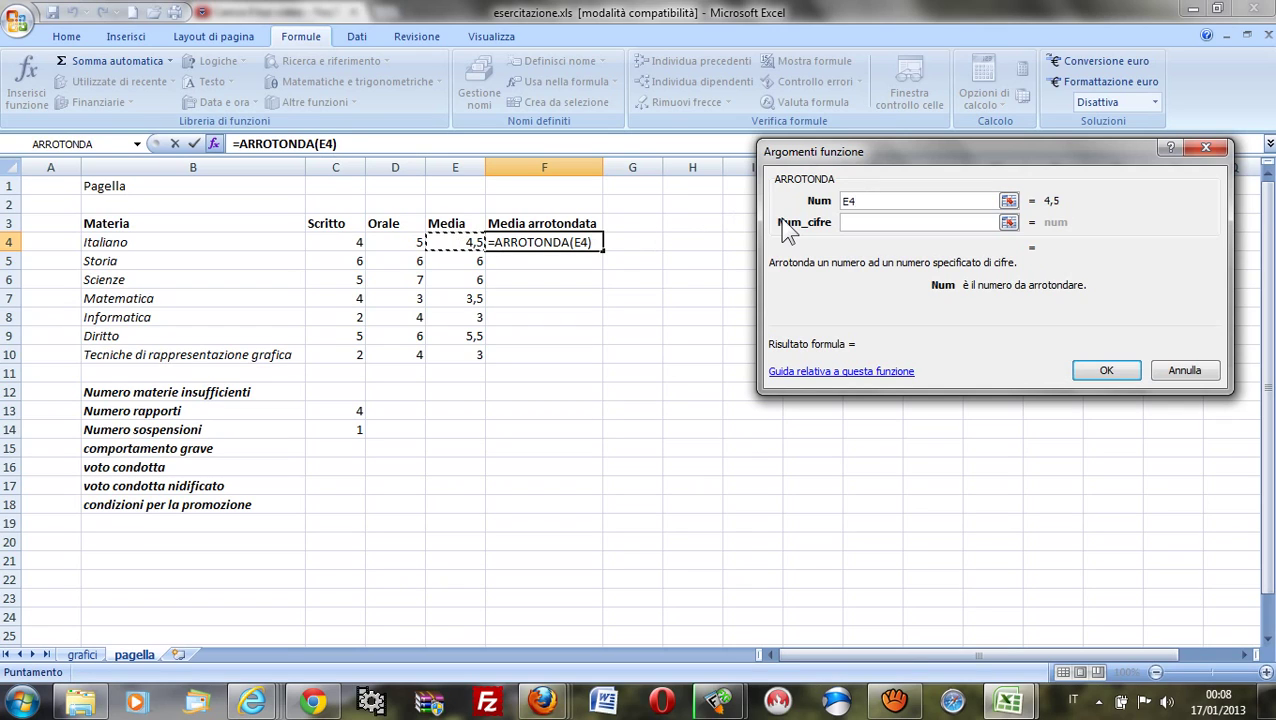
left_click(865, 222)
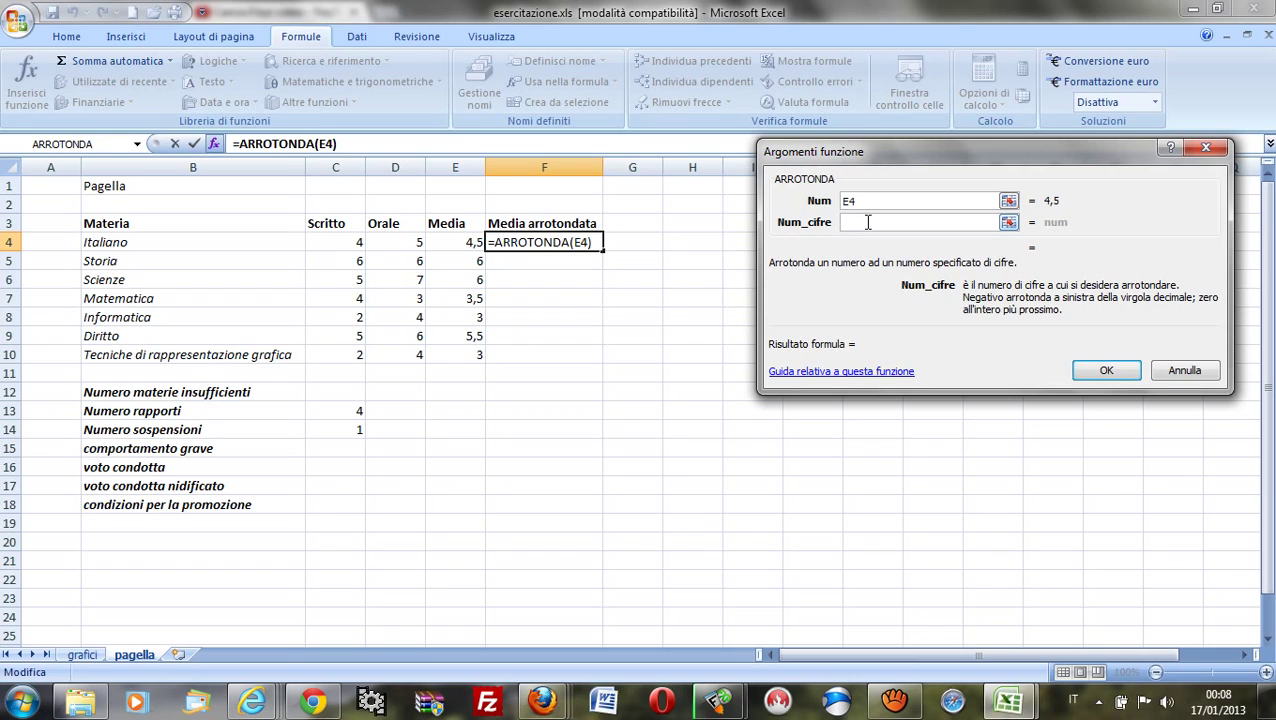
type("0")
left_click(1107, 371)
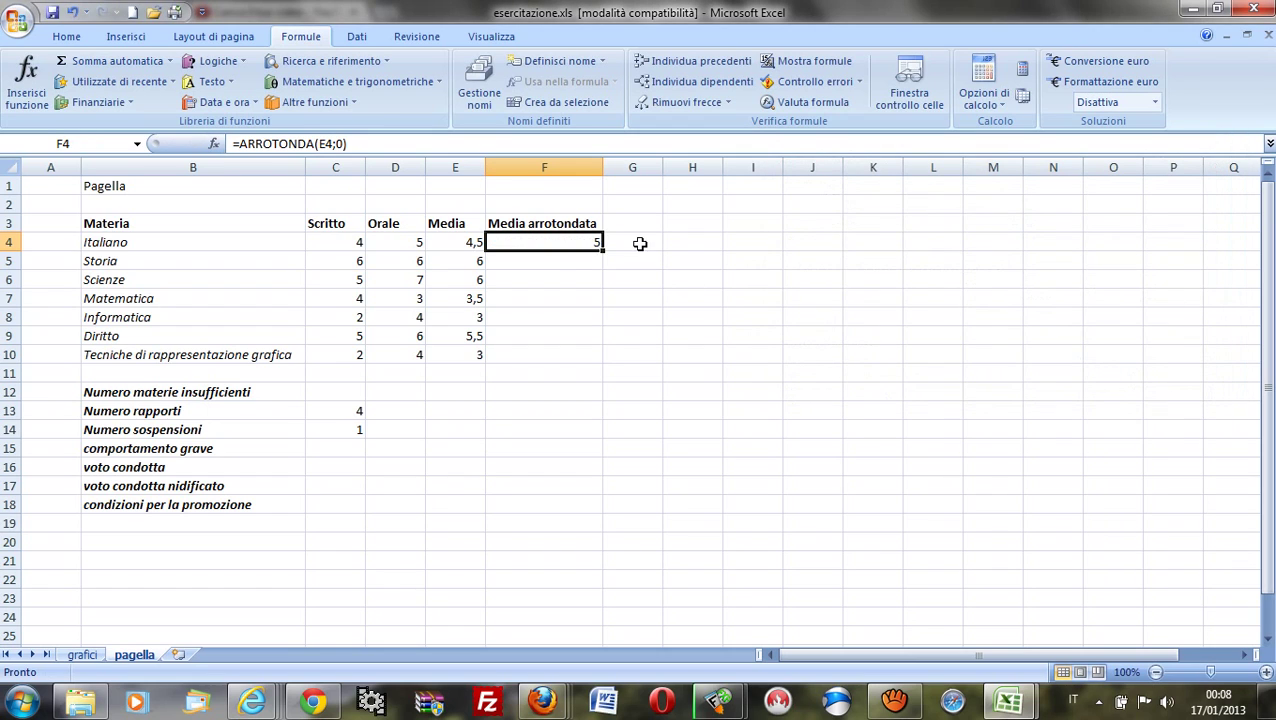
left_click_drag(603, 251, 608, 357)
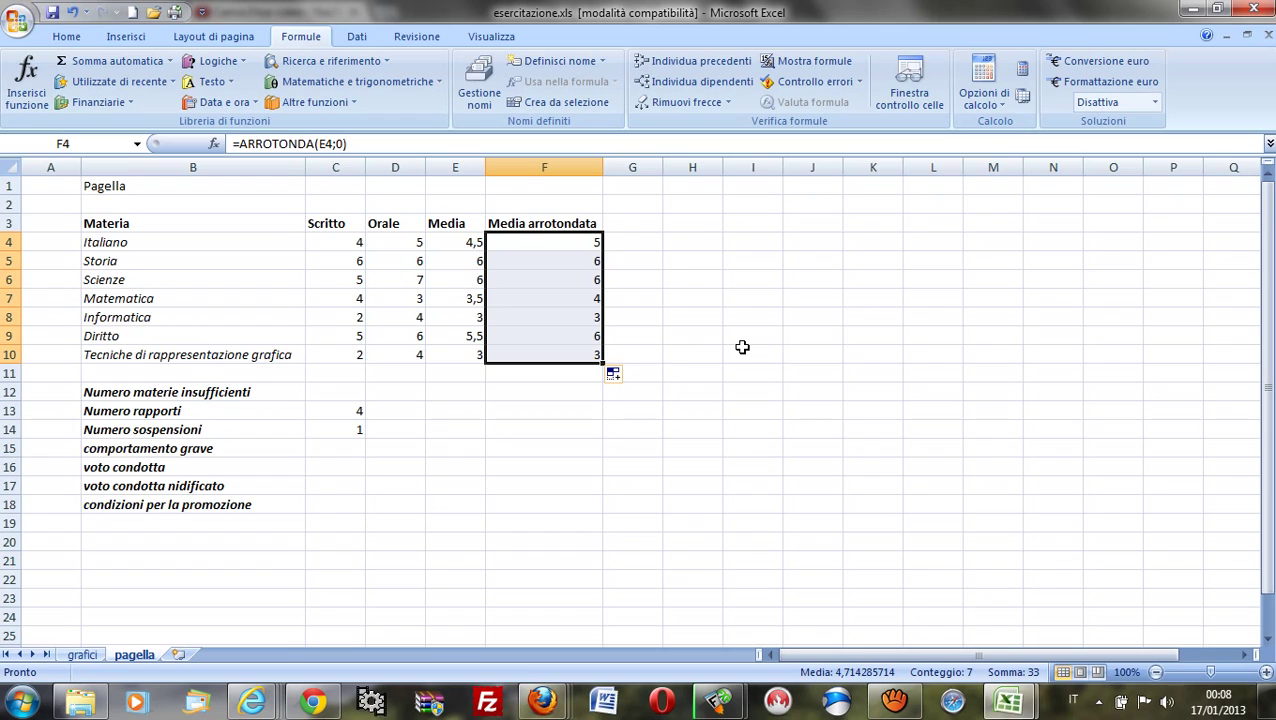
left_click(343, 392)
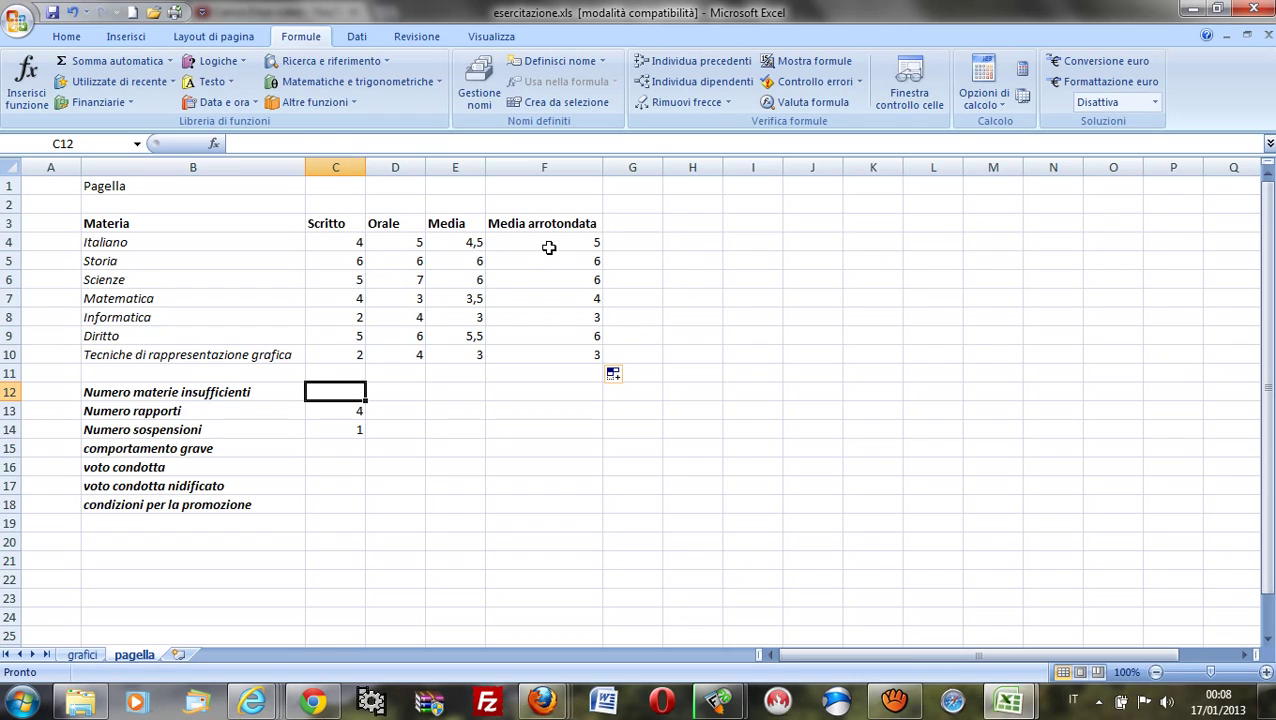
left_click_drag(544, 242, 540, 287)
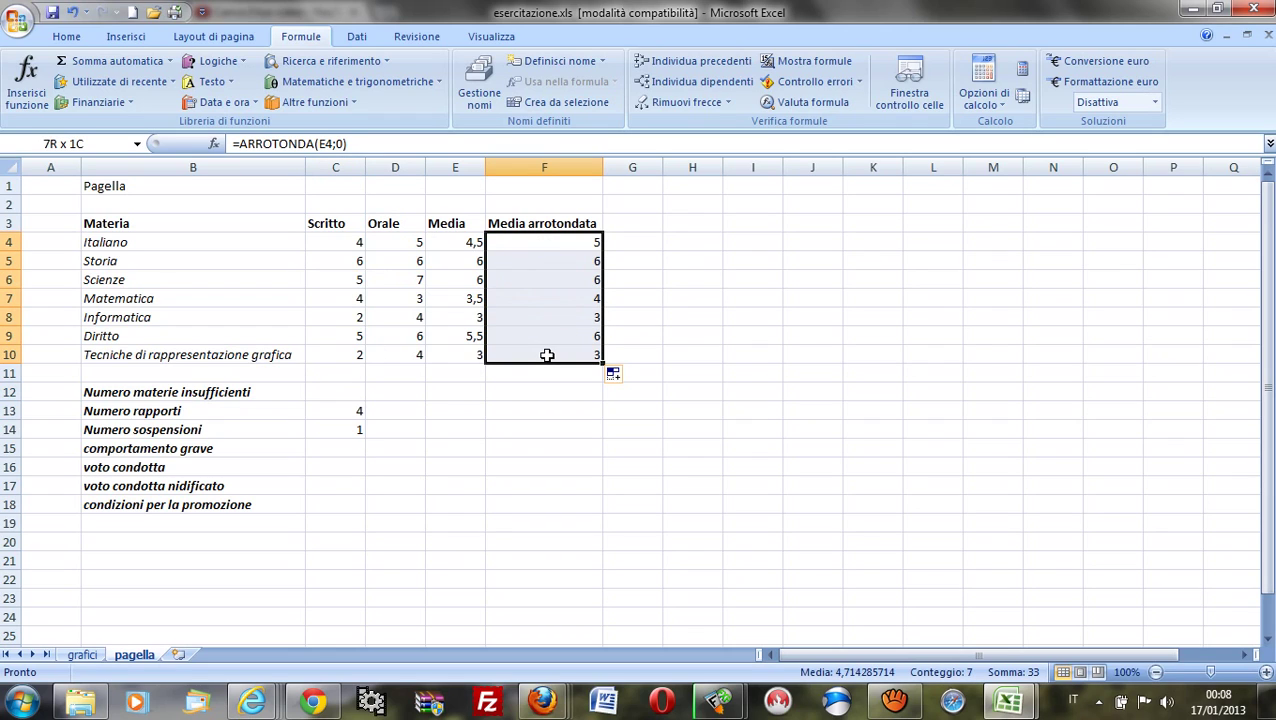
left_click_drag(547, 355, 547, 355)
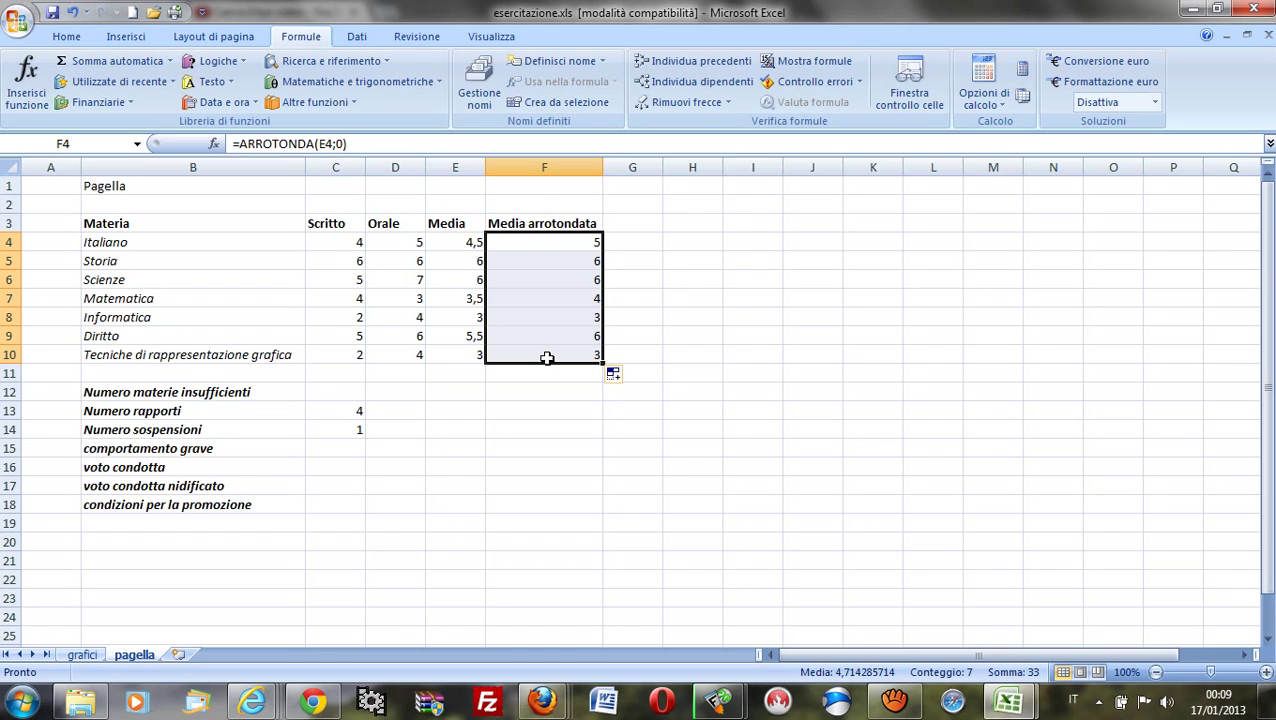
left_click(338, 392)
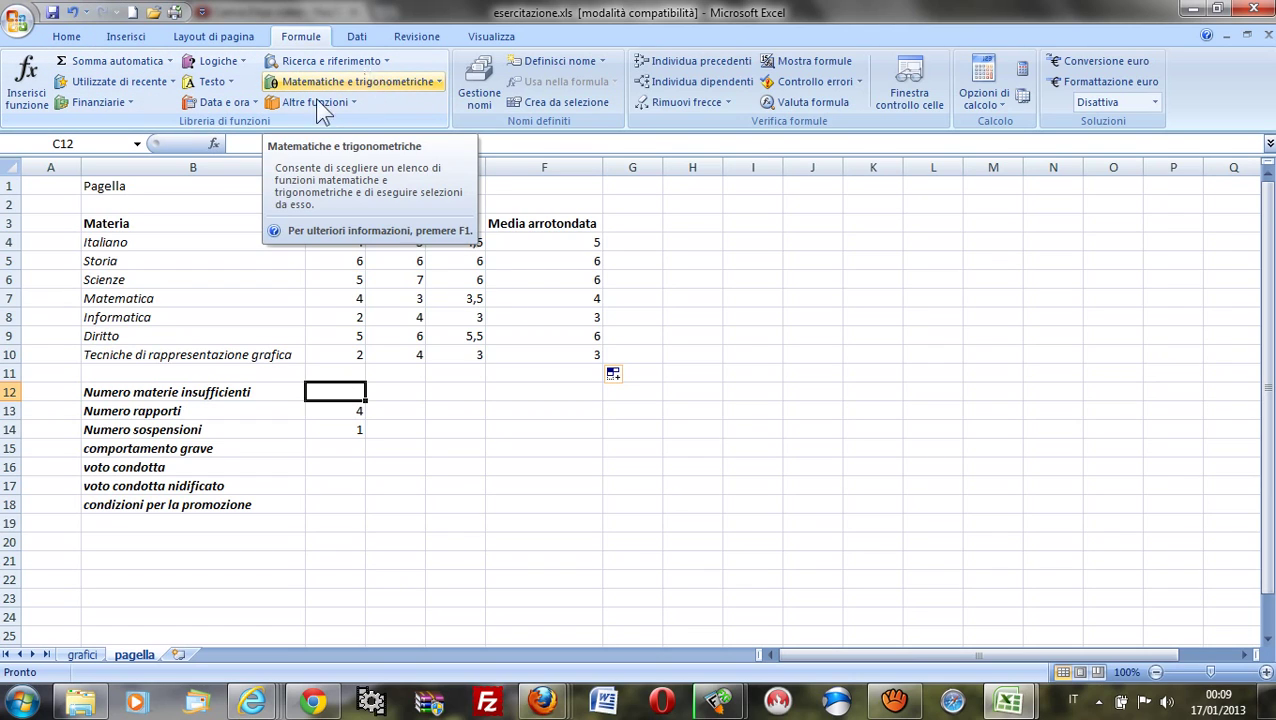
Step: Open Insert Function for C12 and set the category to Tutte
left_click(28, 88)
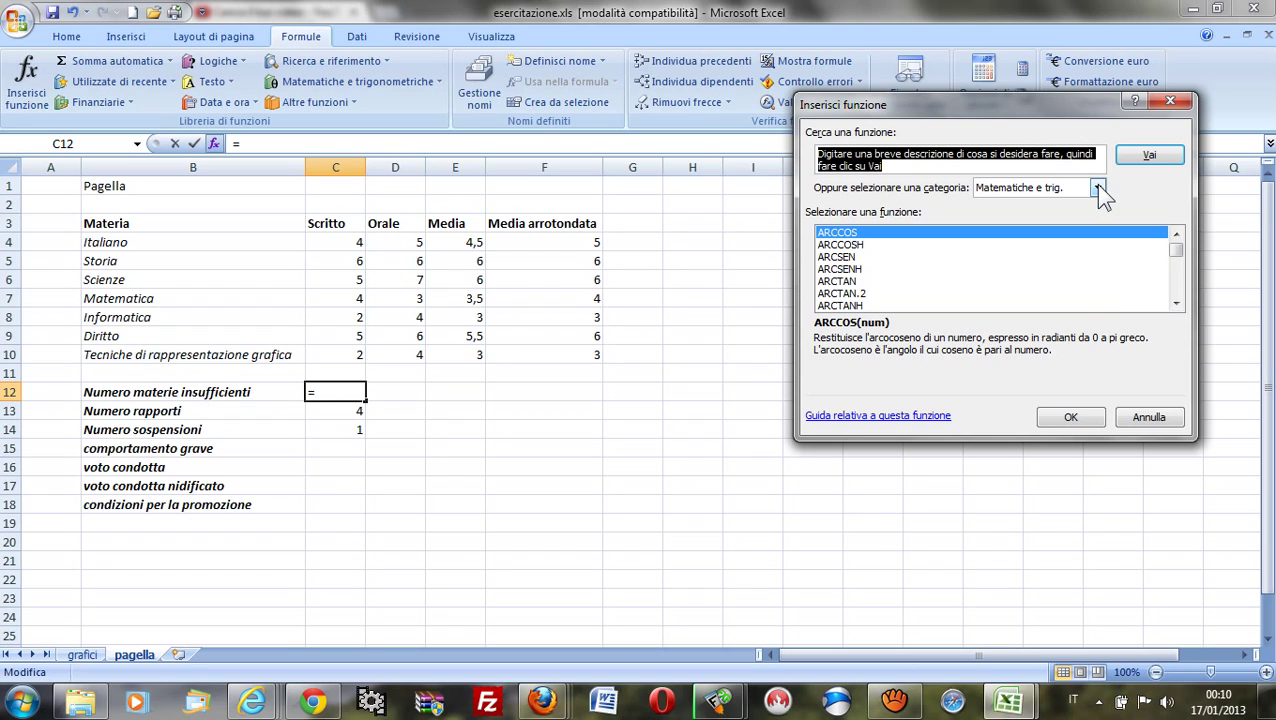
left_click(1097, 188)
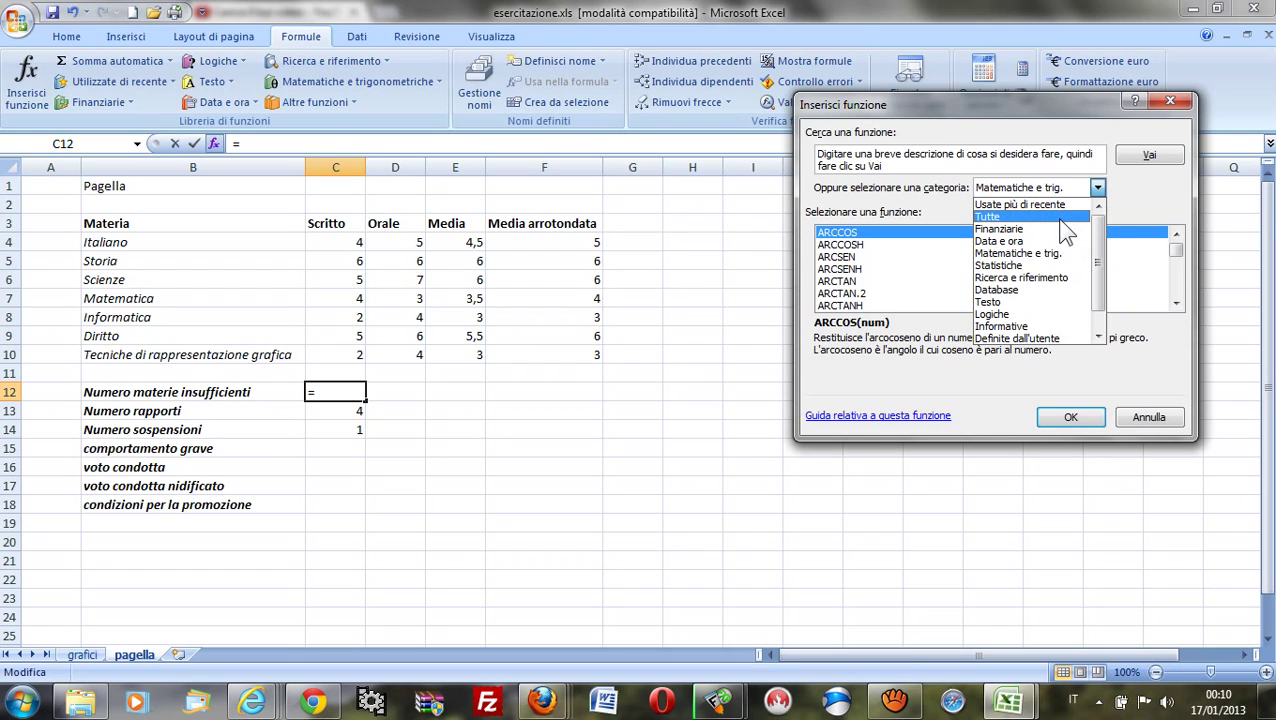
left_click(1066, 217)
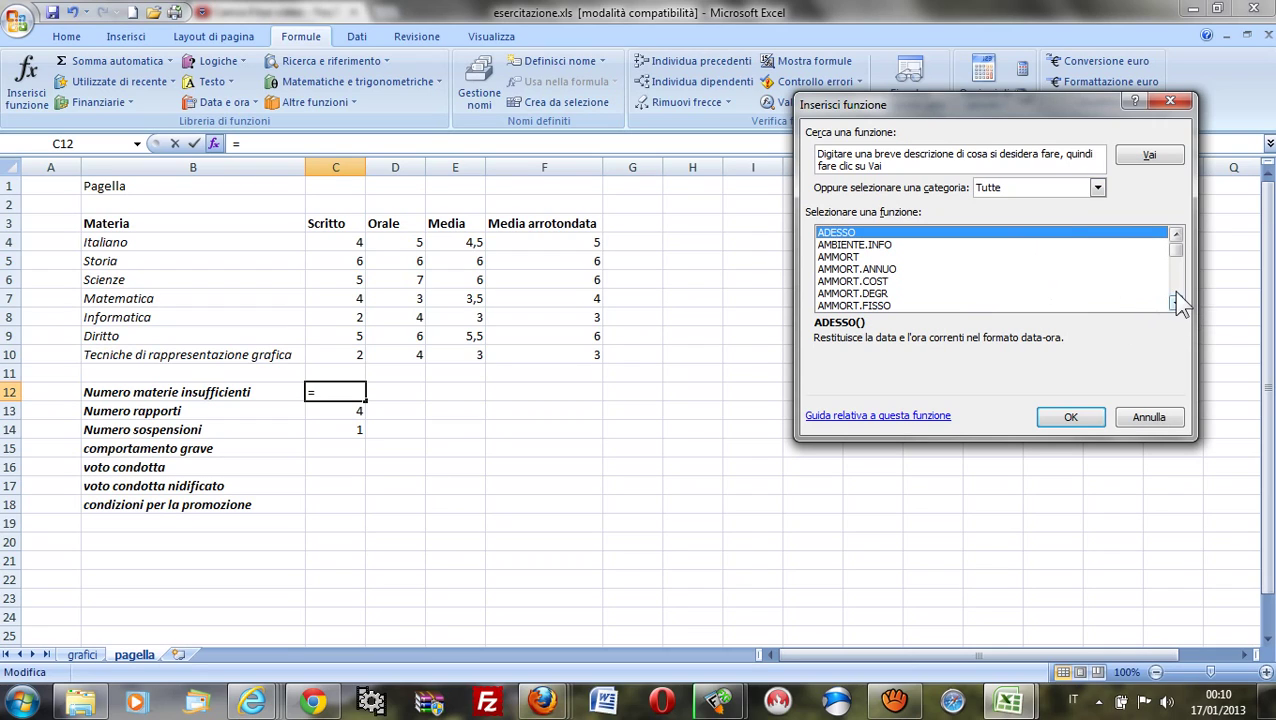
Step: Scroll the full function list and select CONTA.SE
scroll(1176, 290, "down", 2)
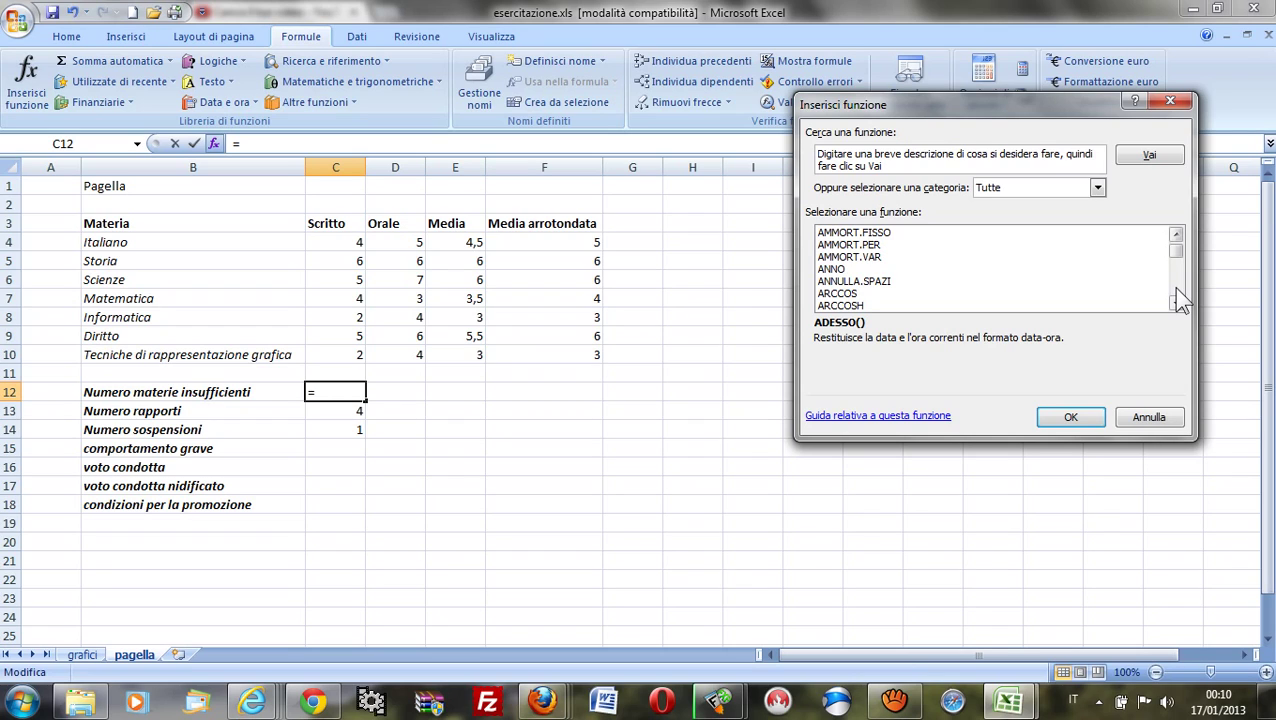
scroll(1176, 290, "down", 2)
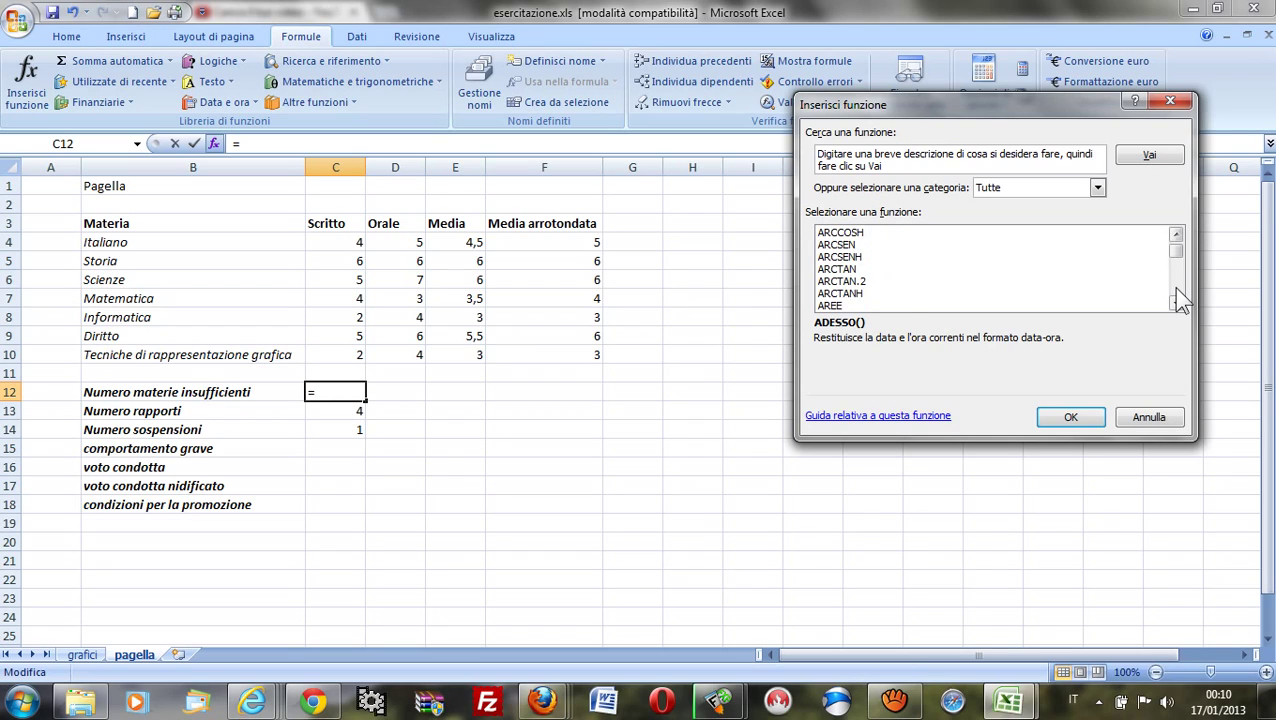
scroll(1176, 290, "down", 2)
scroll(1176, 290, "down", 2)
scroll(1176, 290, "down", 2)
scroll(1176, 290, "down", 2)
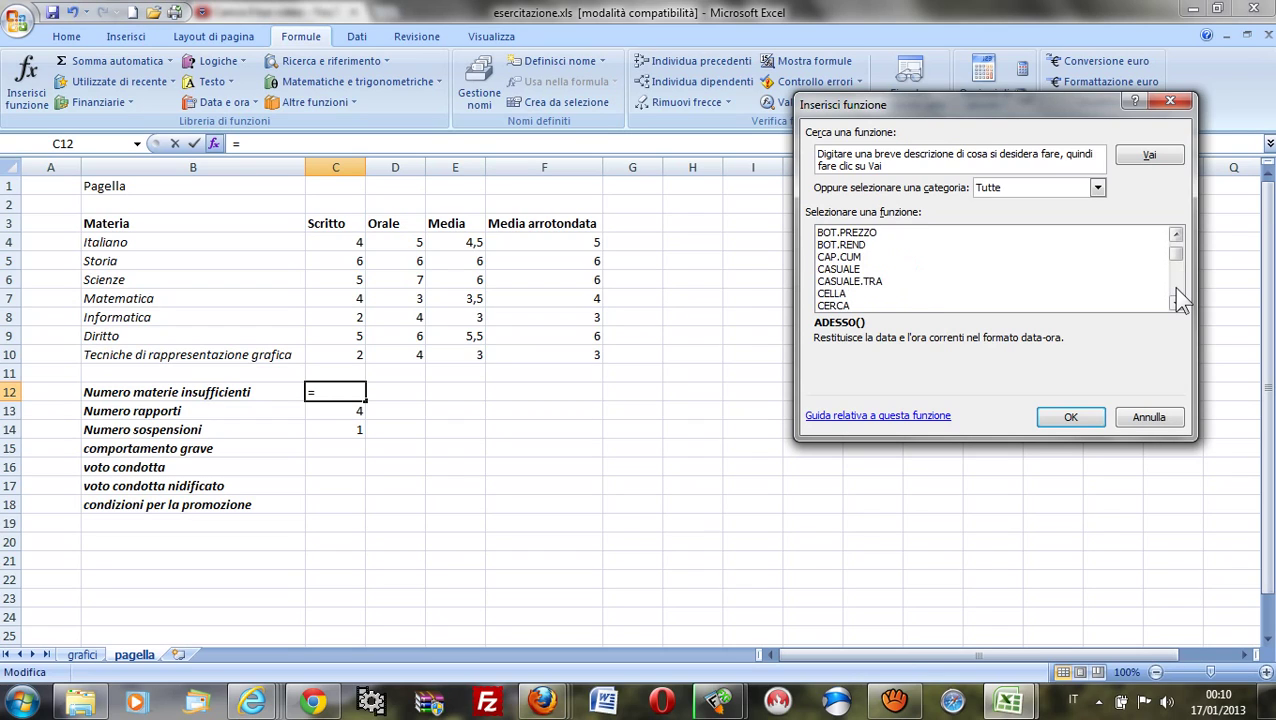
scroll(1176, 290, "down", 2)
scroll(1176, 290, "down", 2)
scroll(1176, 290, "down", 2)
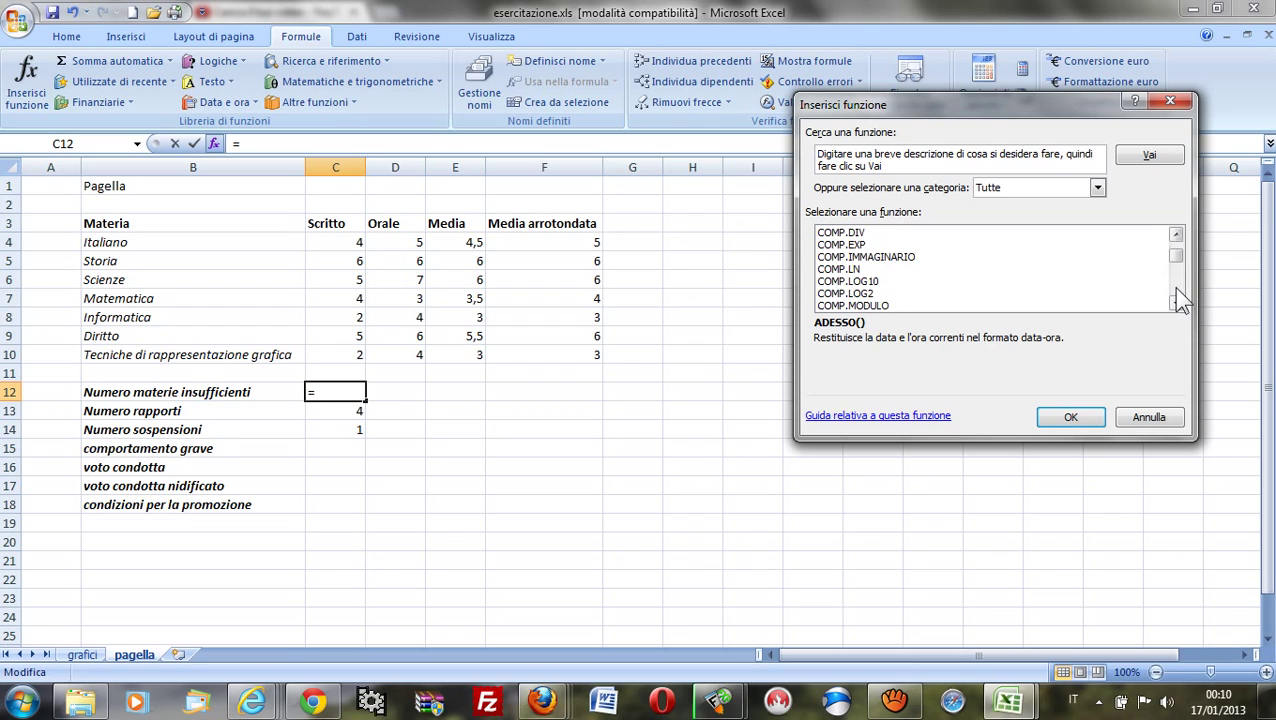
scroll(1176, 290, "down", 2)
scroll(1176, 290, "down", 2)
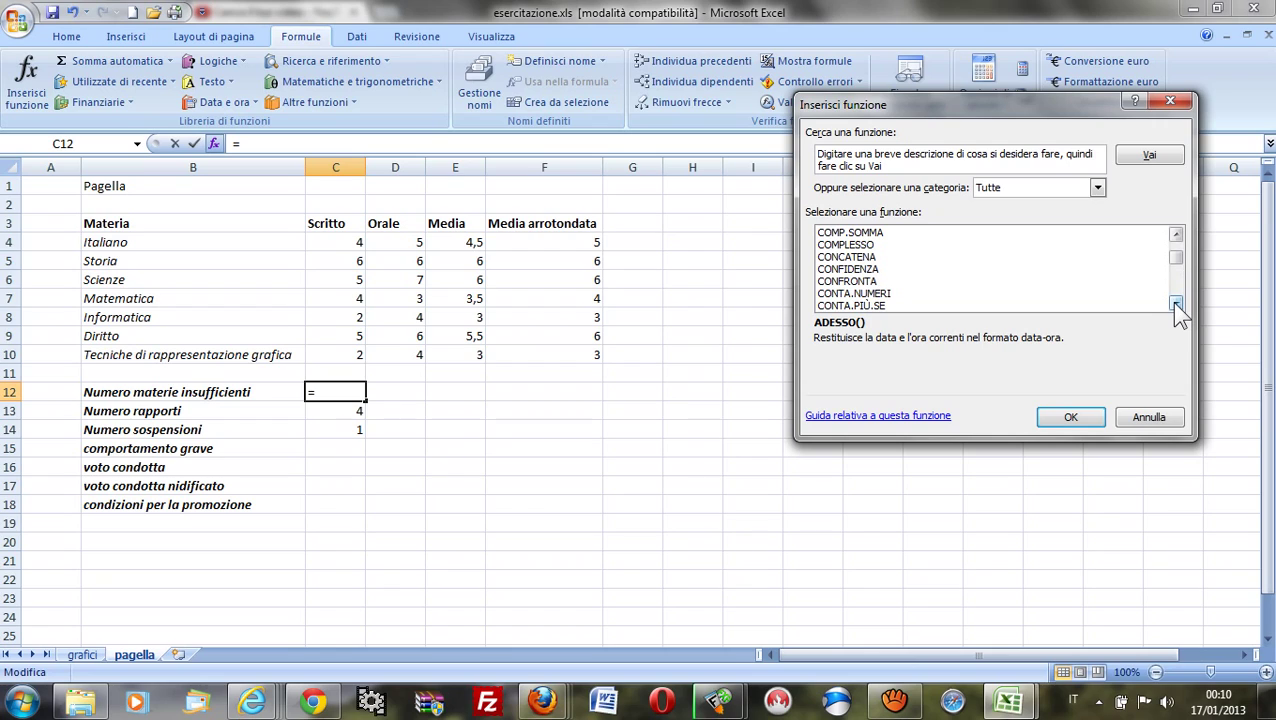
left_click(1176, 304)
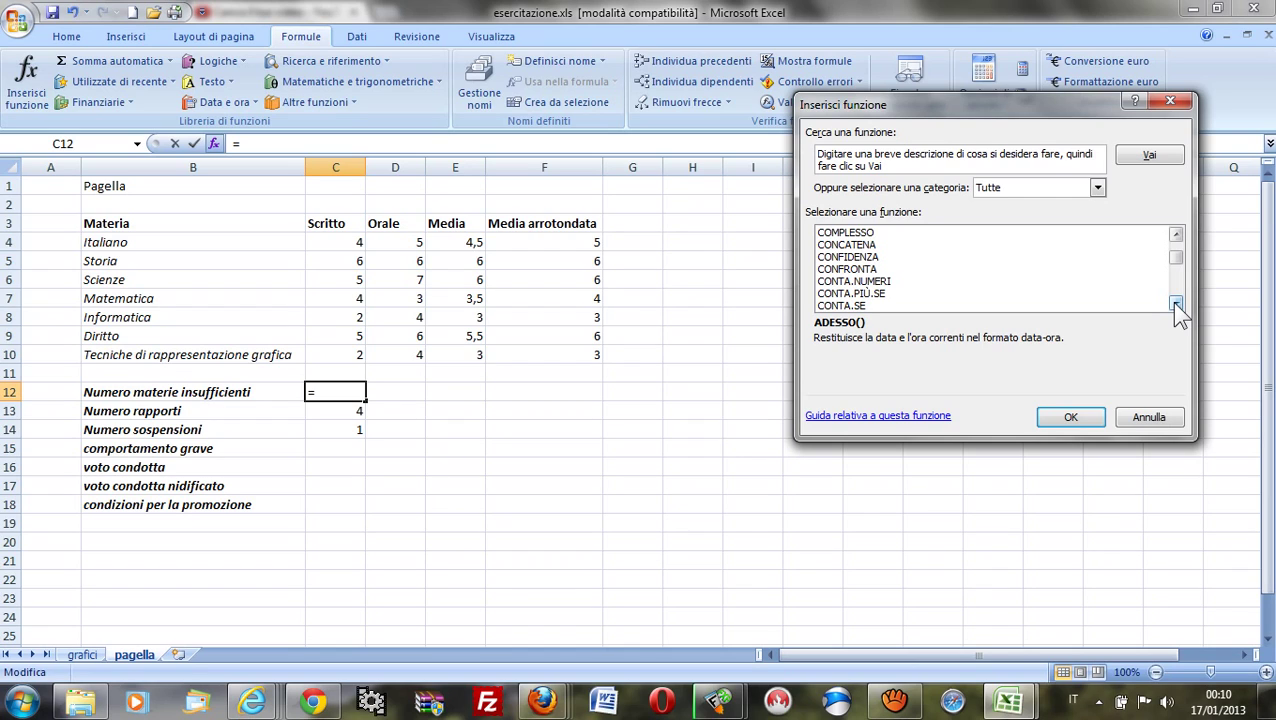
left_click(858, 306)
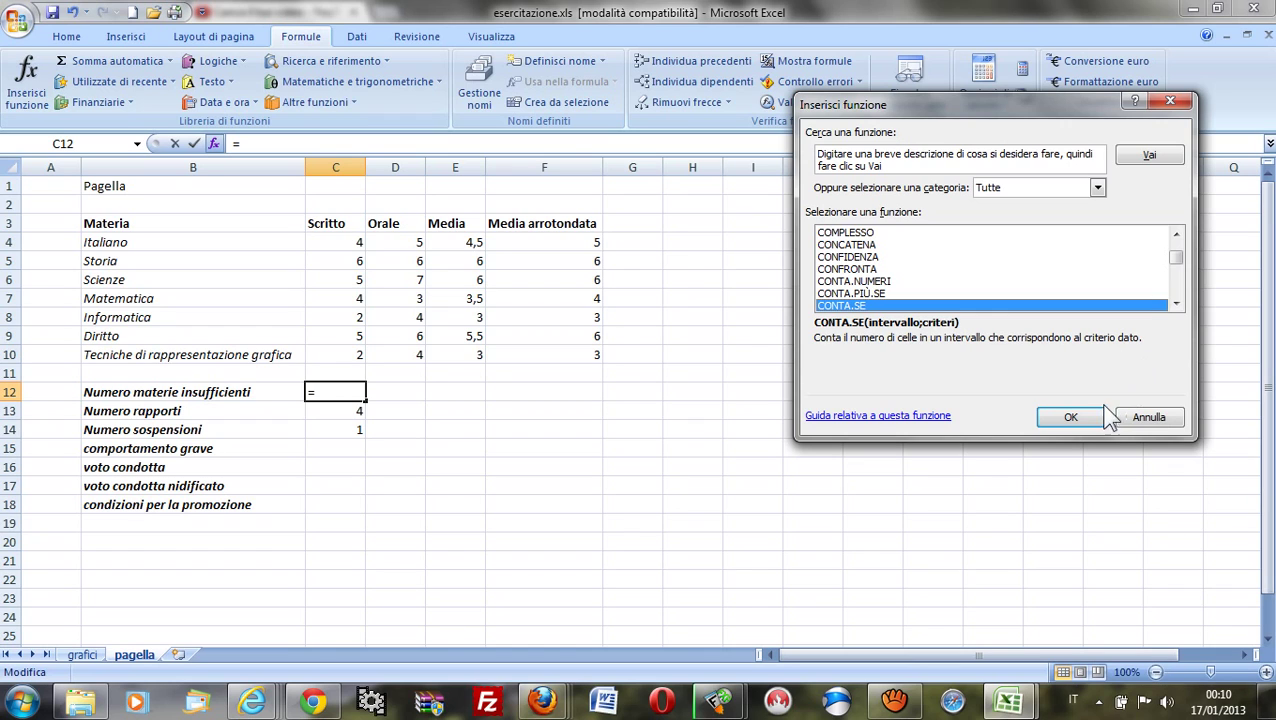
Step: Set CONTA.SE to count F4:F10 with criterion "<6", giving 4 failing subjects
left_click(1080, 417)
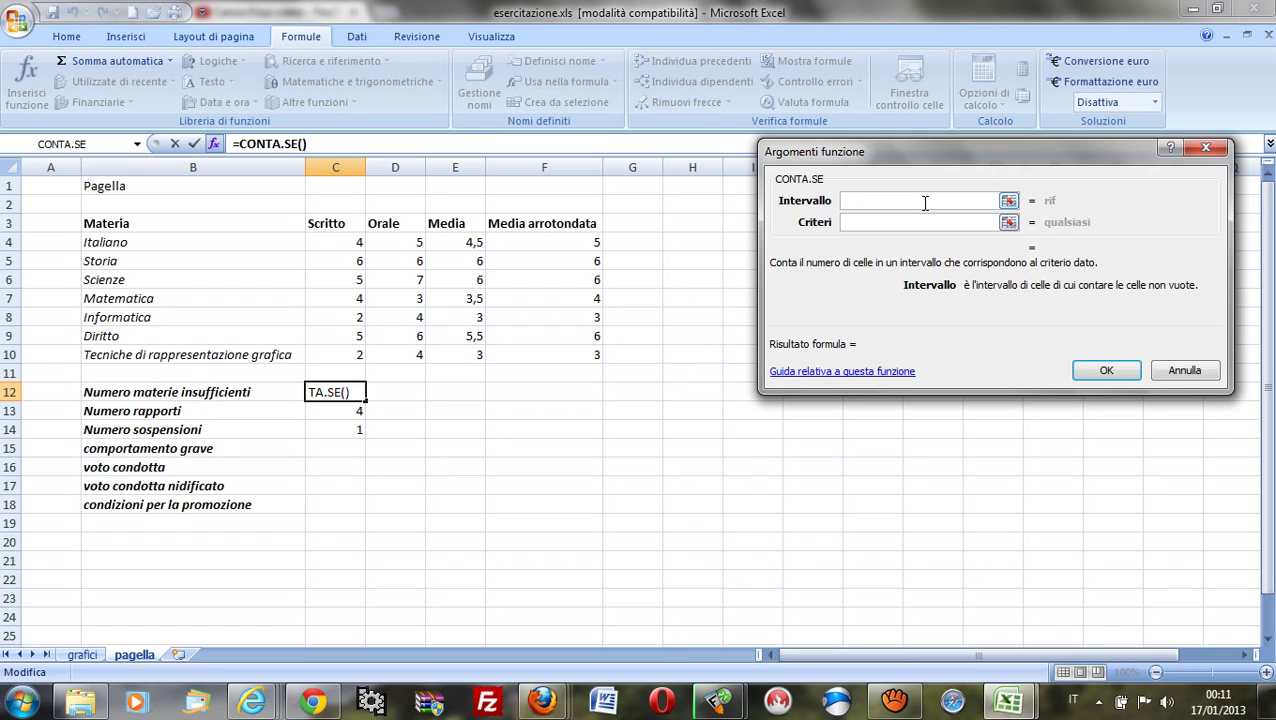
left_click_drag(582, 245, 578, 348)
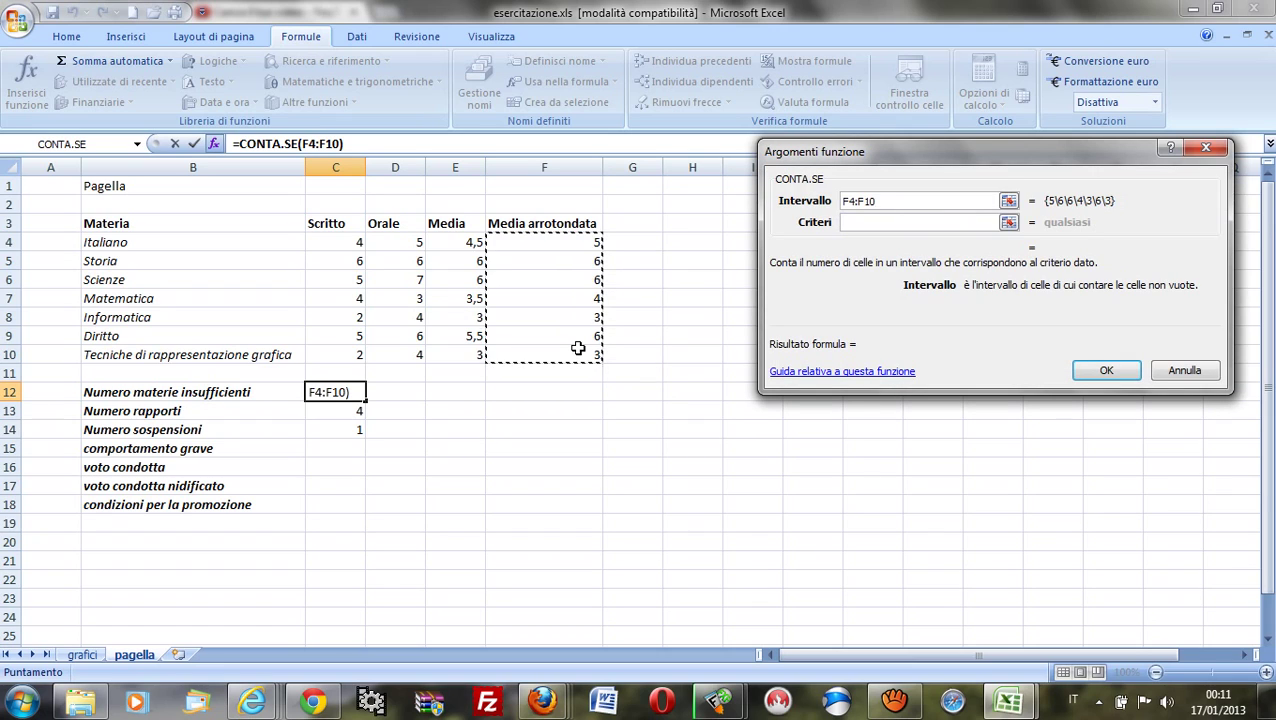
left_click(897, 222)
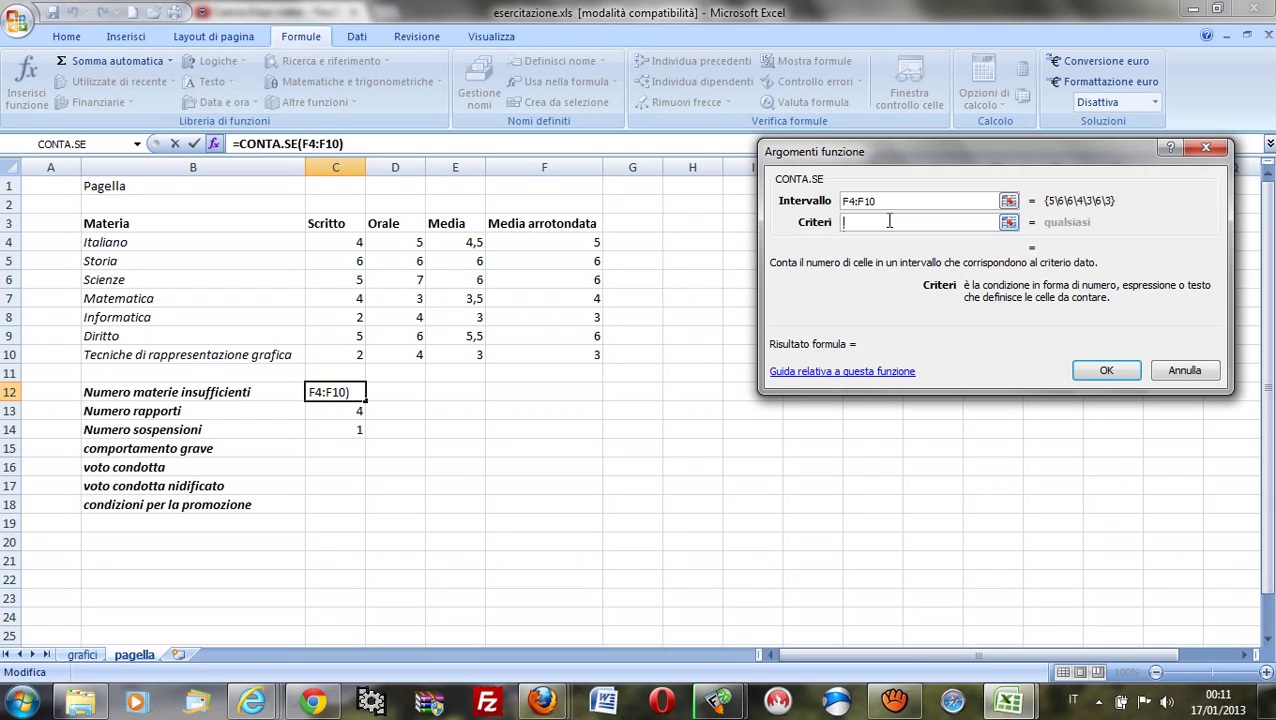
type("<")
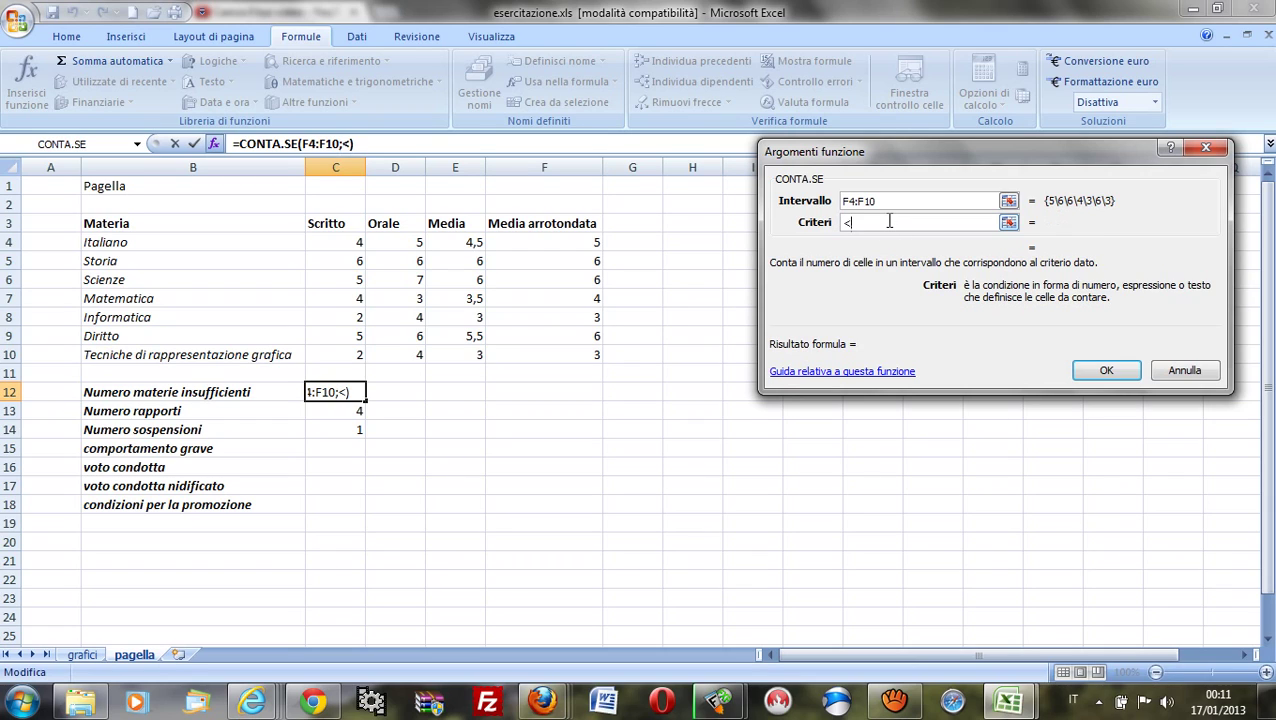
type("6")
left_click(1110, 373)
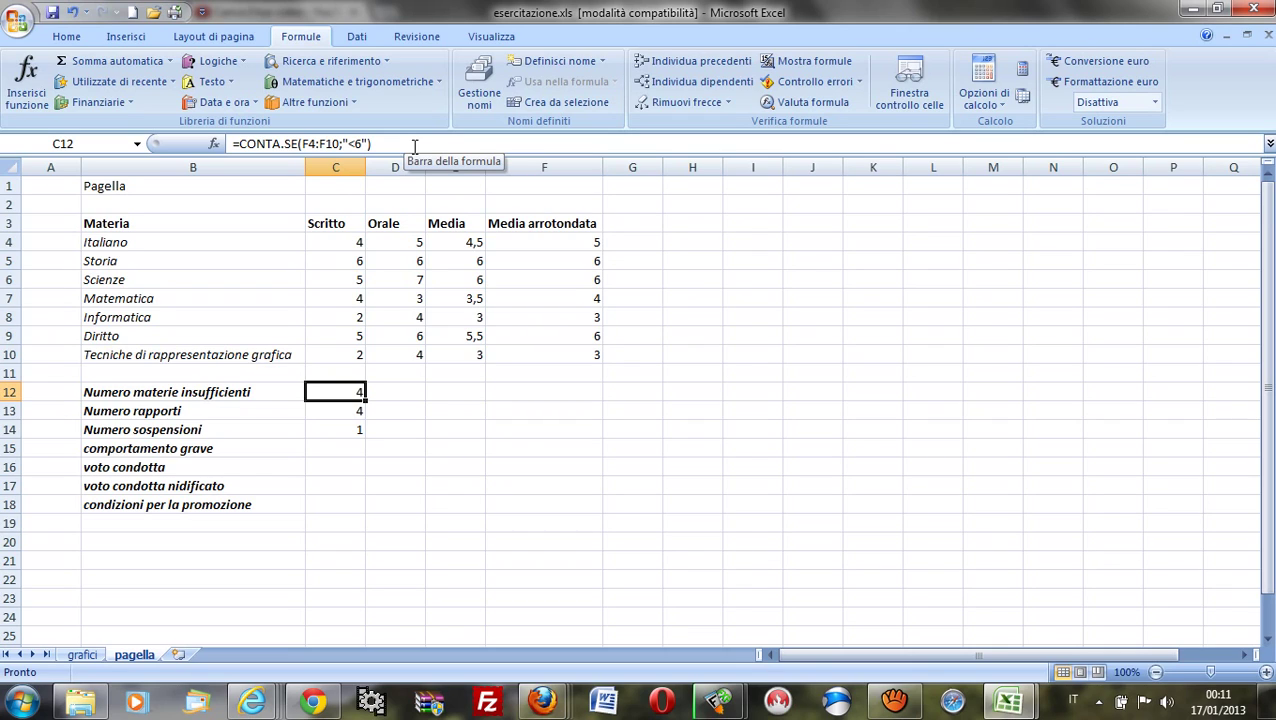
Step: Review the C12 formula =CONTA.SE(F4:F10;"<6") by selecting its text in the formula bar
left_click(401, 145)
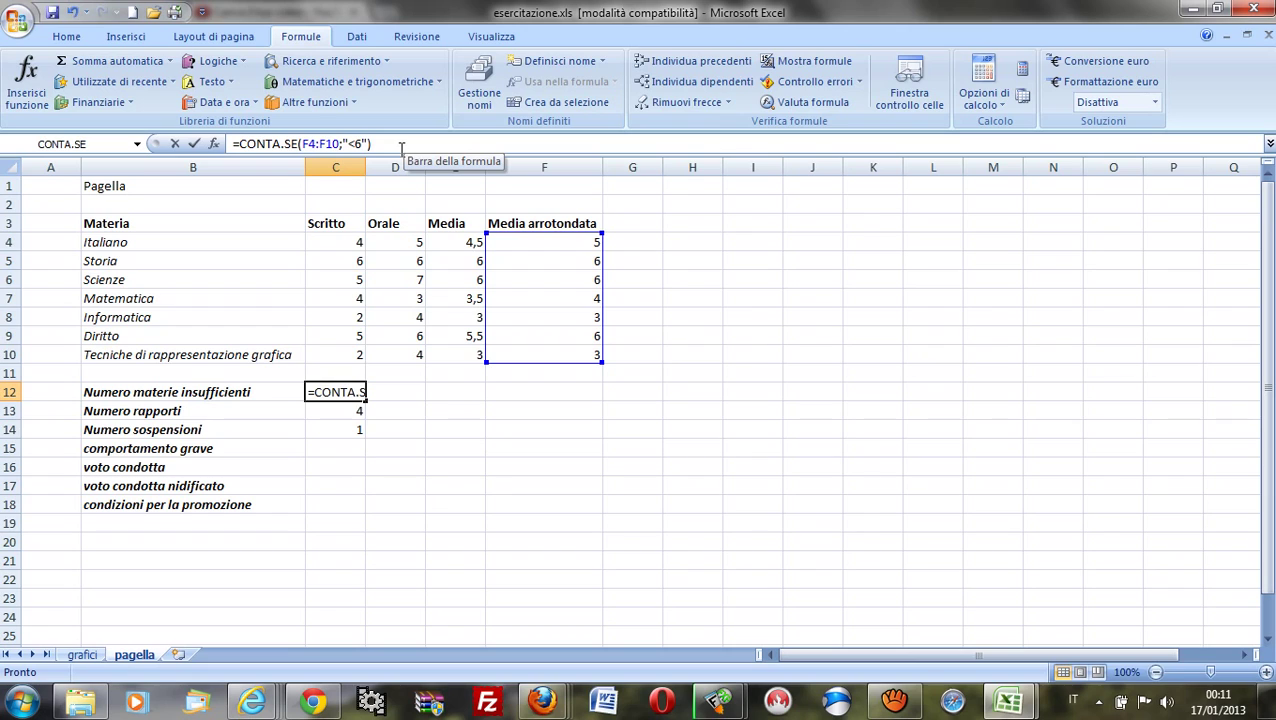
left_click_drag(372, 144, 236, 145)
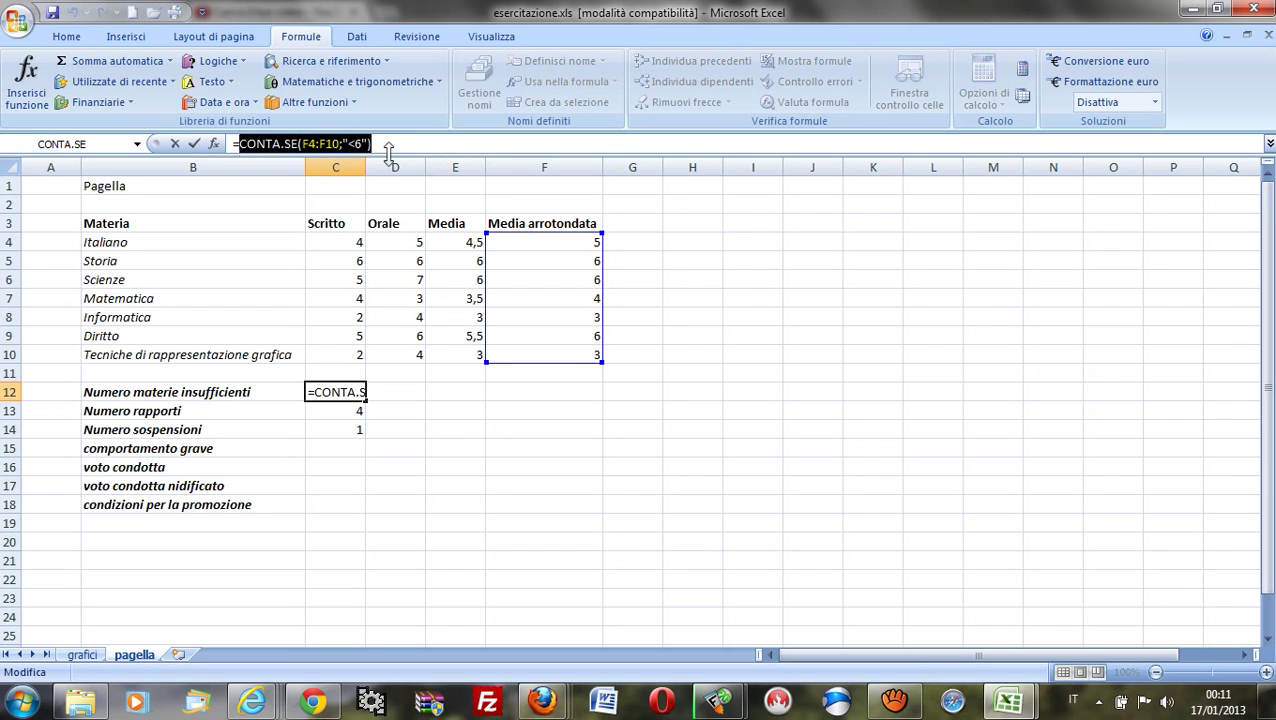
left_click(390, 145)
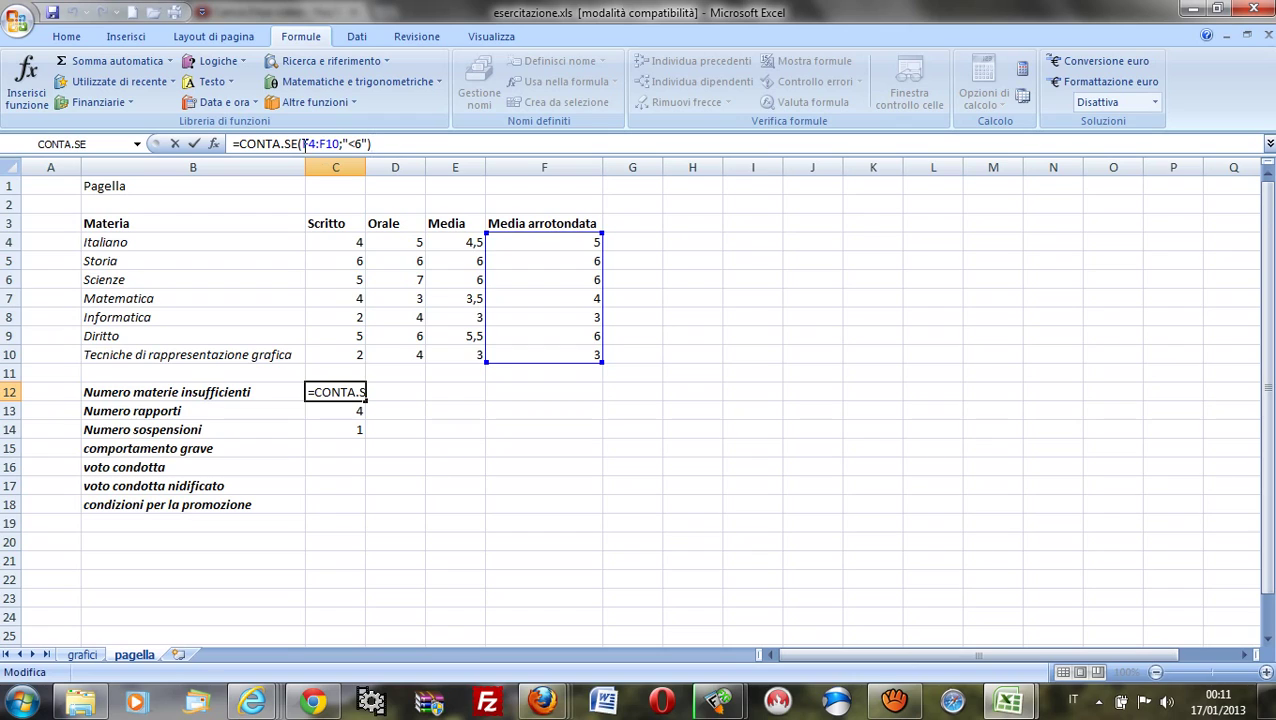
Step: Check the range and criteri arguments, then bring another open program's window forward
left_click(342, 144)
left_click(341, 144)
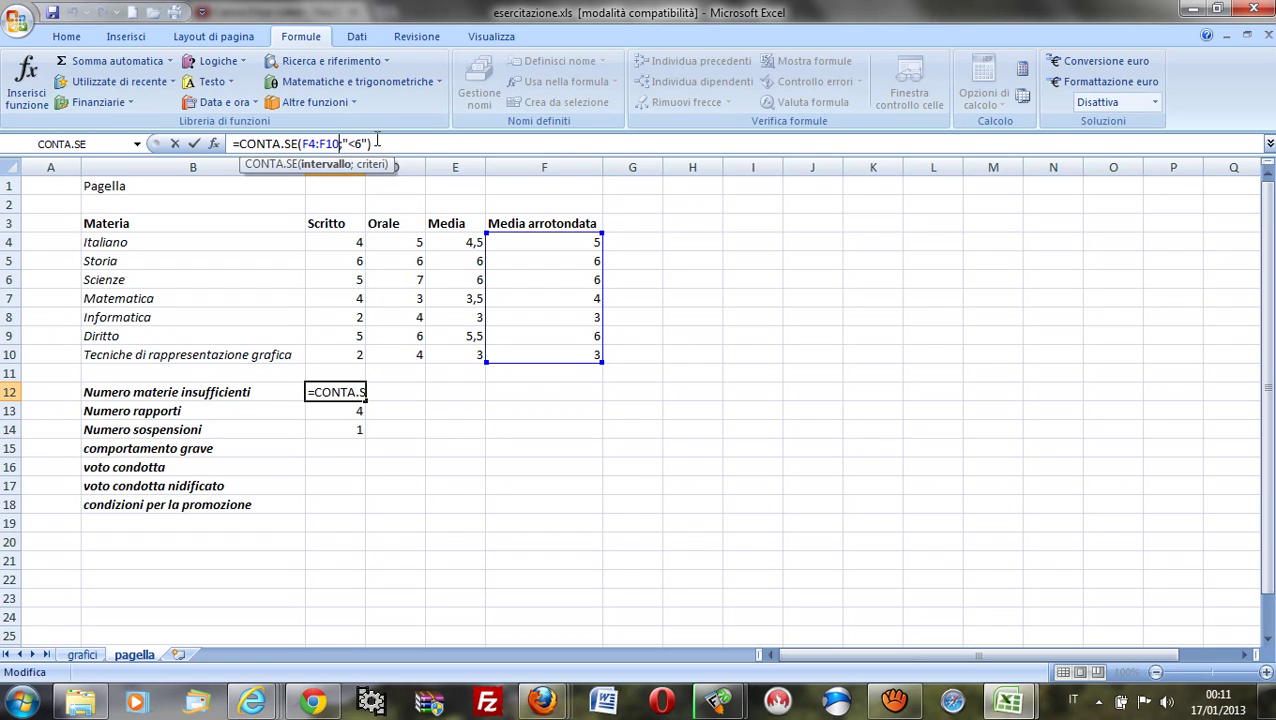
type(";")
left_click(369, 143)
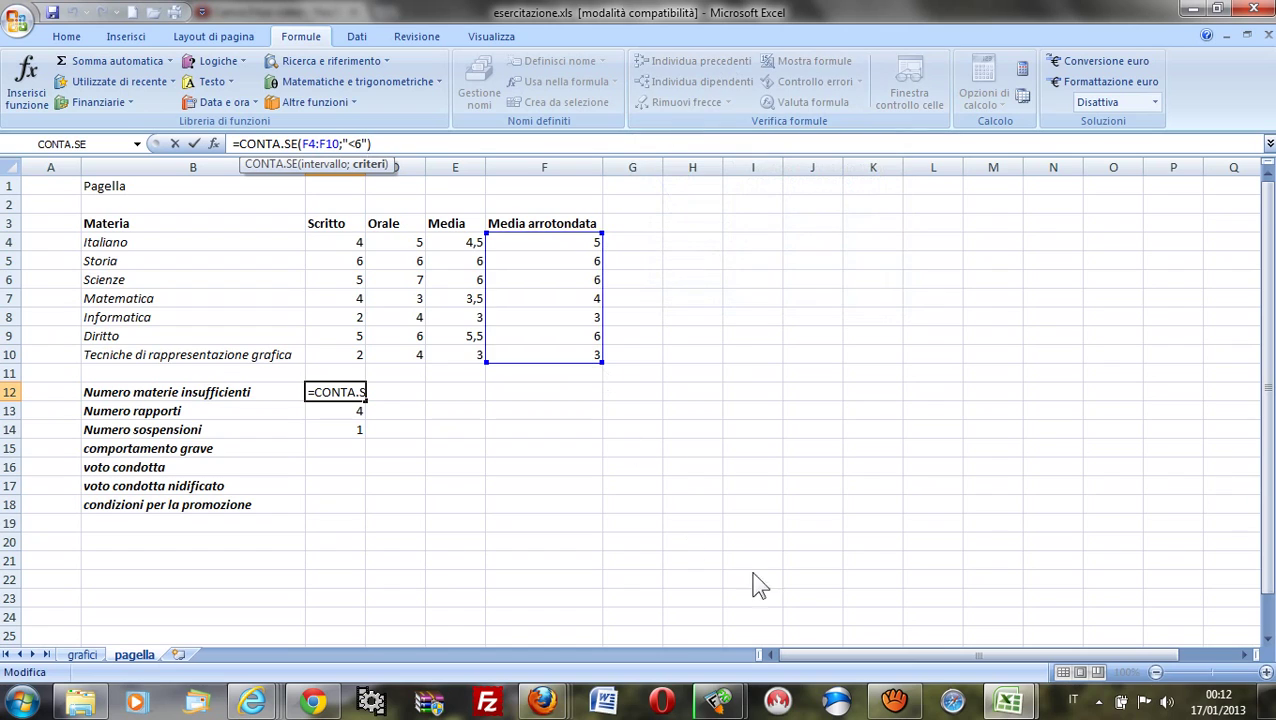
left_click(912, 700)
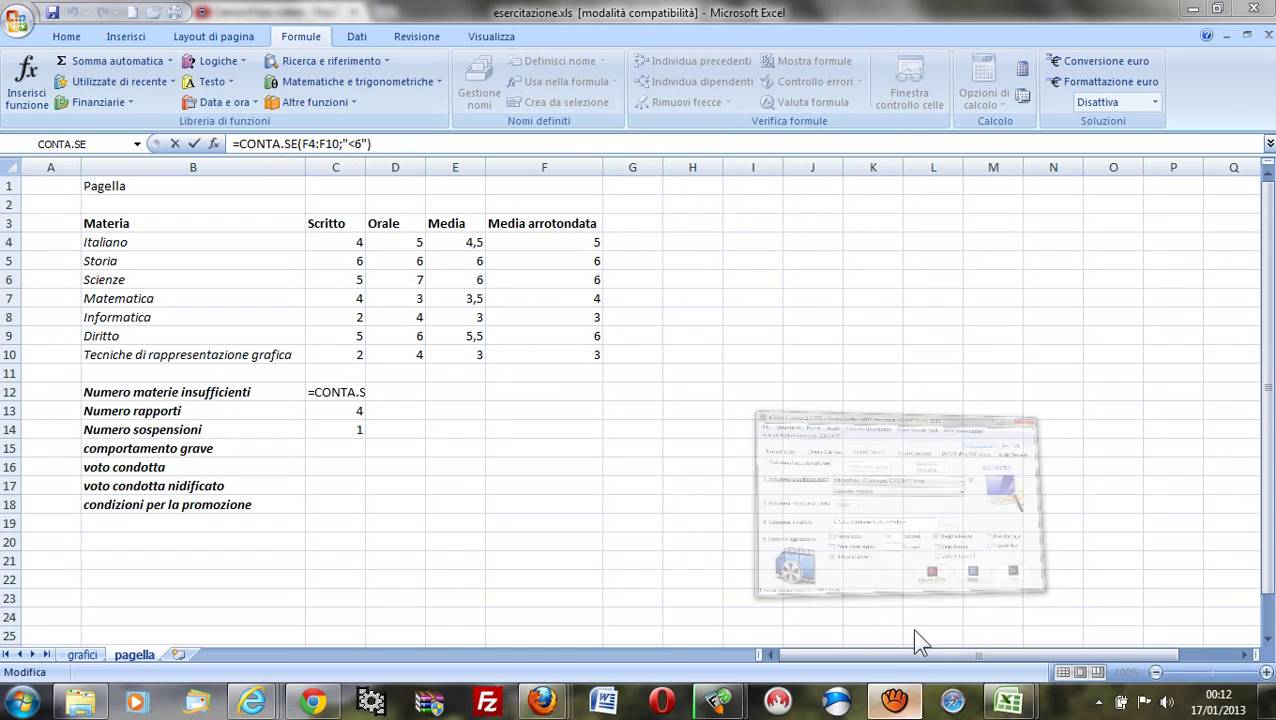